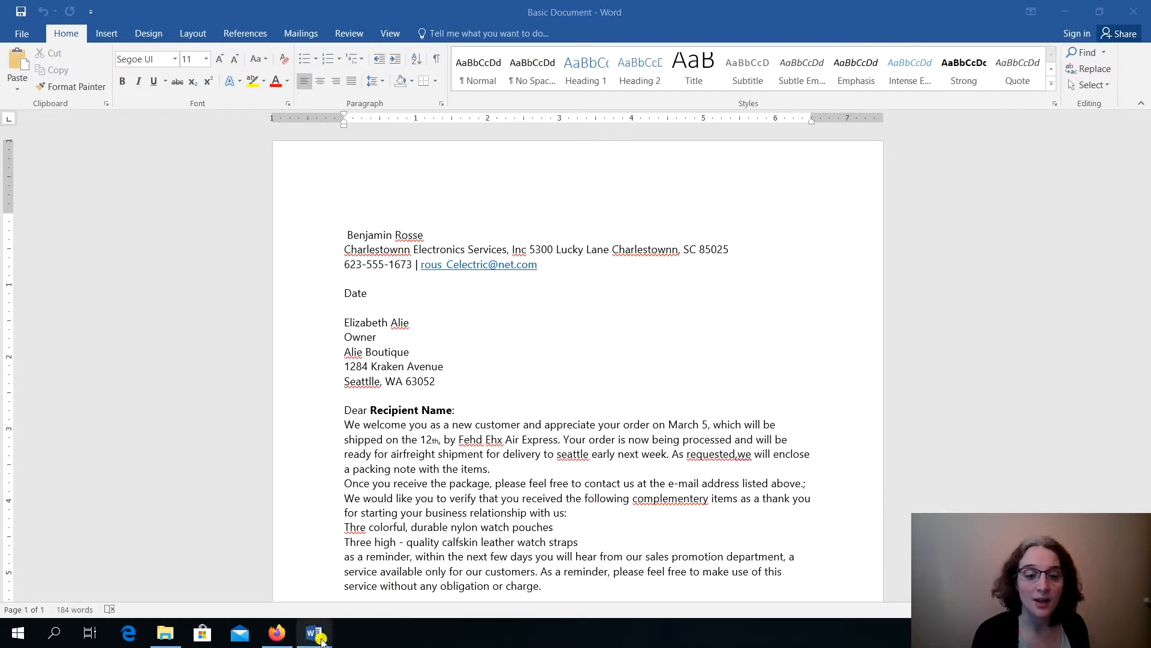
- Switch to the Professional Document letter using its Word taskbar preview thumbnail
{"action": "mouse_move", "coordinate": [313, 633]}
{"action": "left_click", "coordinate": [373, 567]}
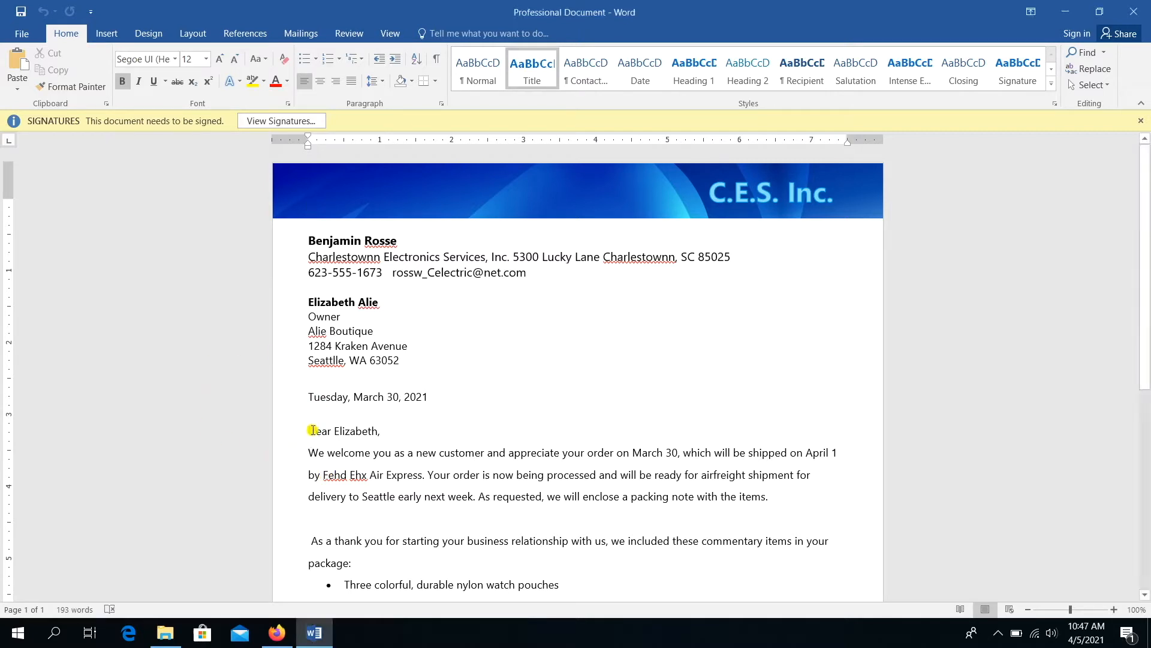
- Insert a blank line after the 'Dear Elizabeth,' greeting
{"action": "left_click_drag", "start_coordinate": [313, 430], "coordinate": [376, 435]}
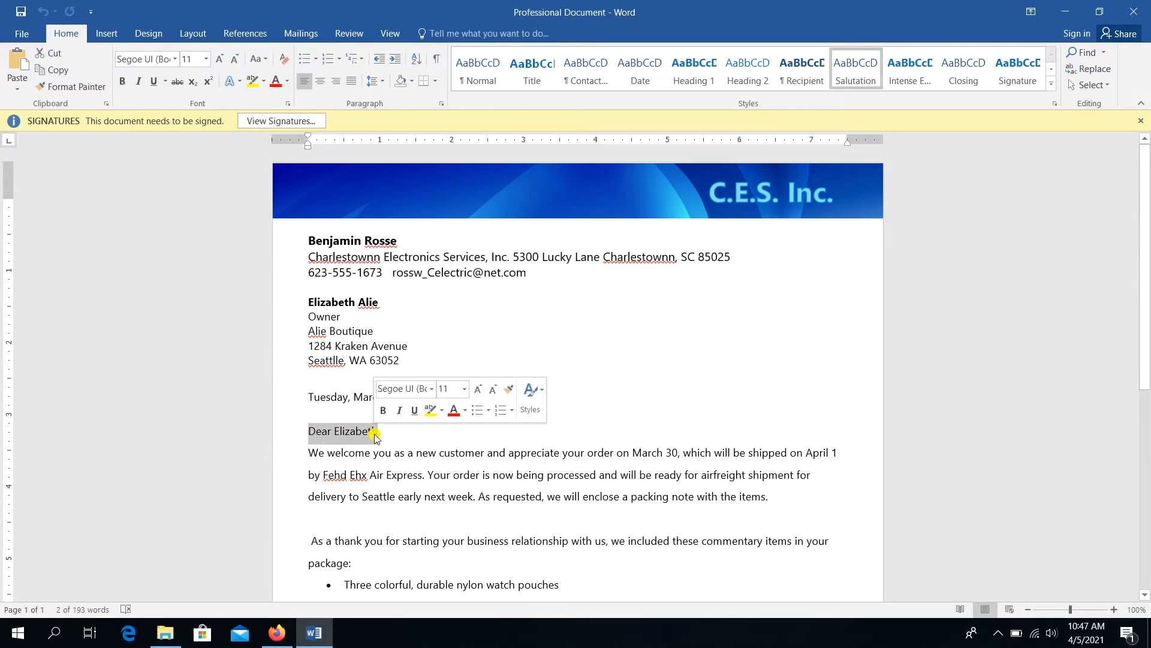
{"action": "left_click", "coordinate": [404, 434]}
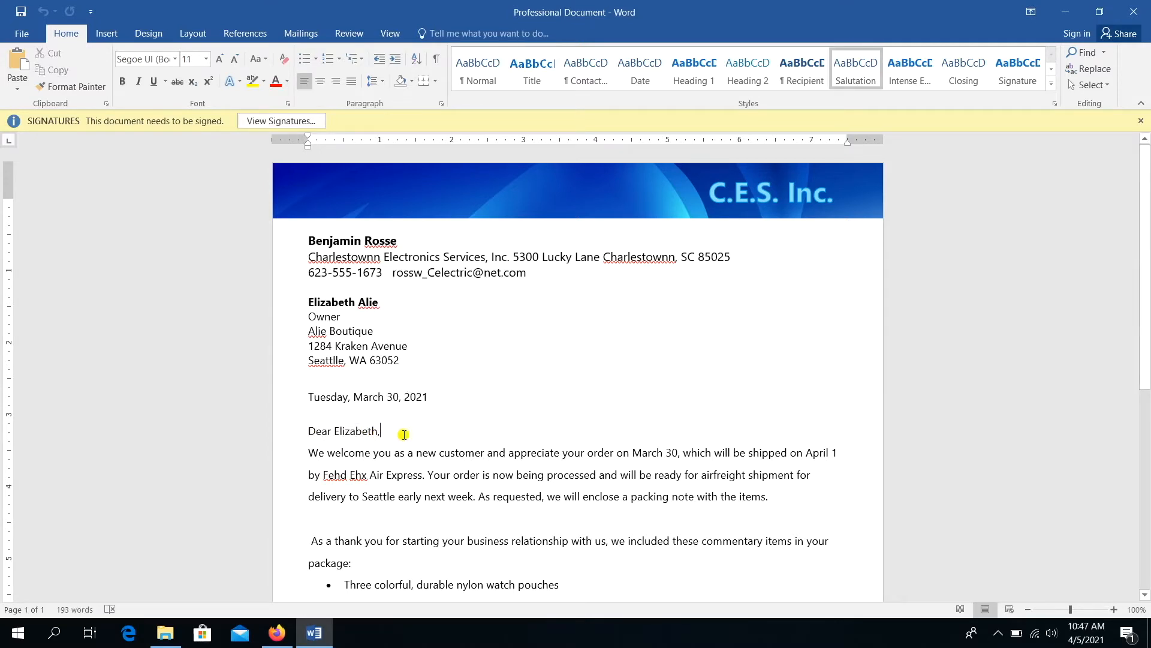
{"action": "key", "text": "Return"}
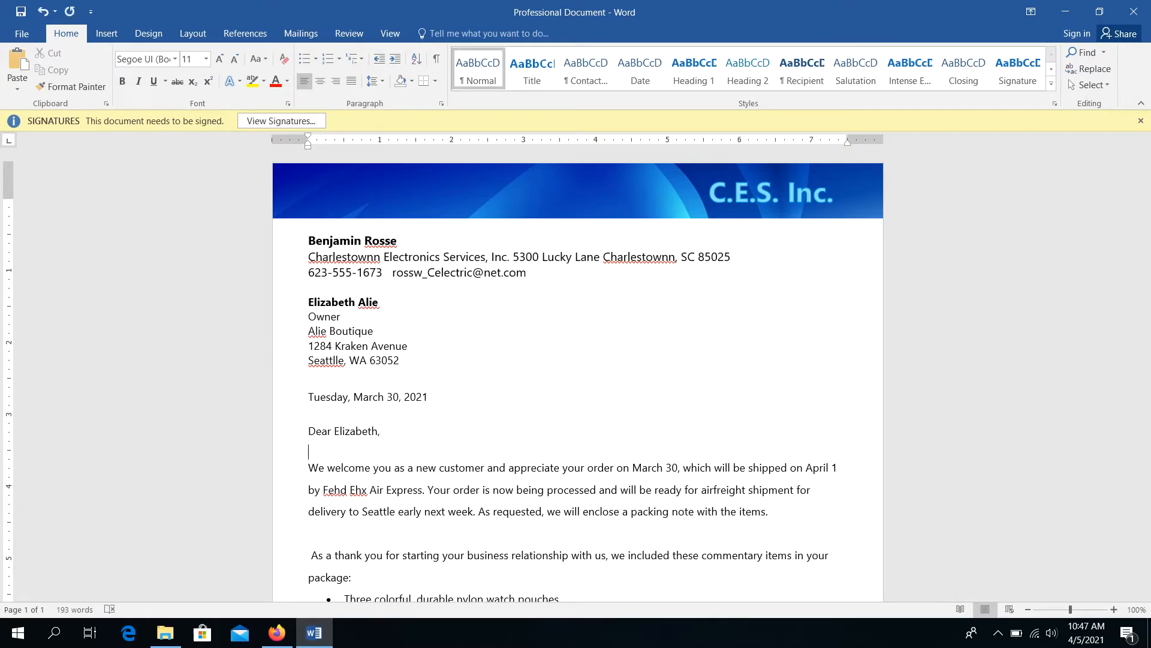
- Move the C.E.S. Inc. text box leftward in the header banner
{"action": "right_click", "coordinate": [736, 187]}
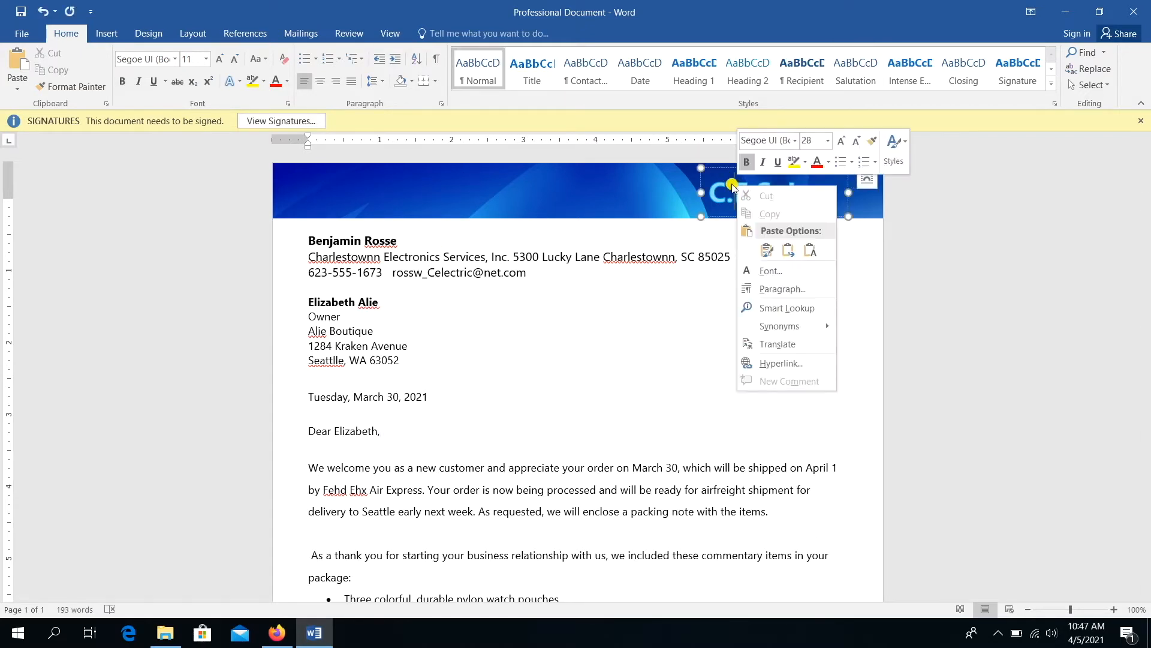
{"action": "left_click", "coordinate": [719, 169]}
{"action": "left_click_drag", "start_coordinate": [719, 169], "coordinate": [623, 173]}
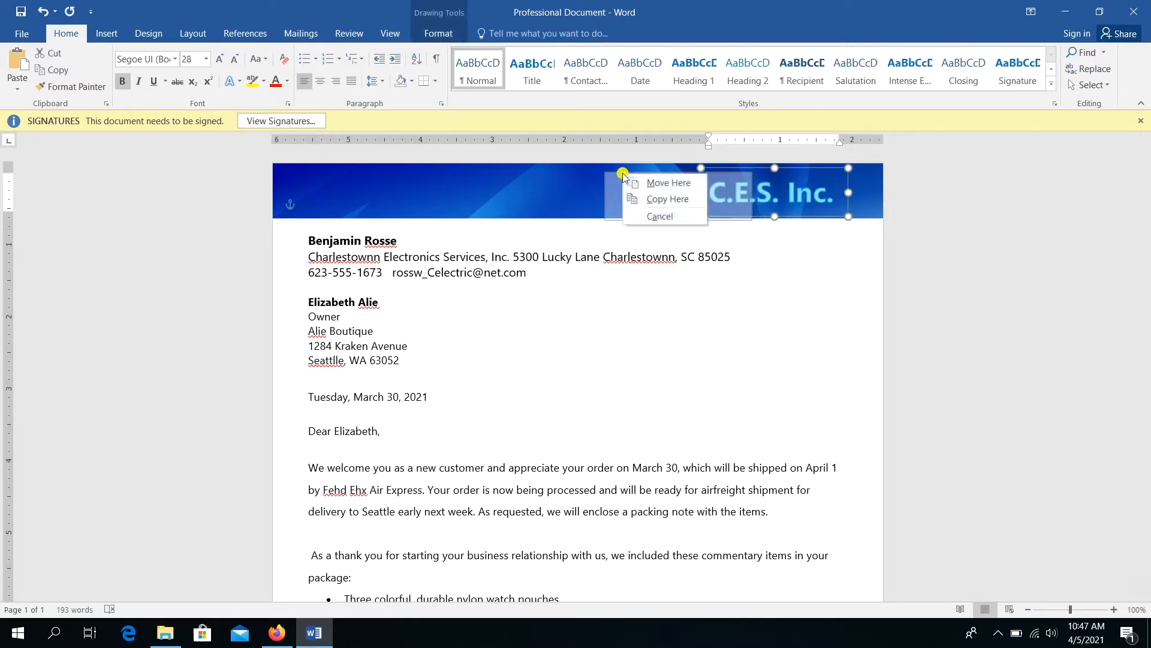
{"action": "left_click", "coordinate": [574, 187]}
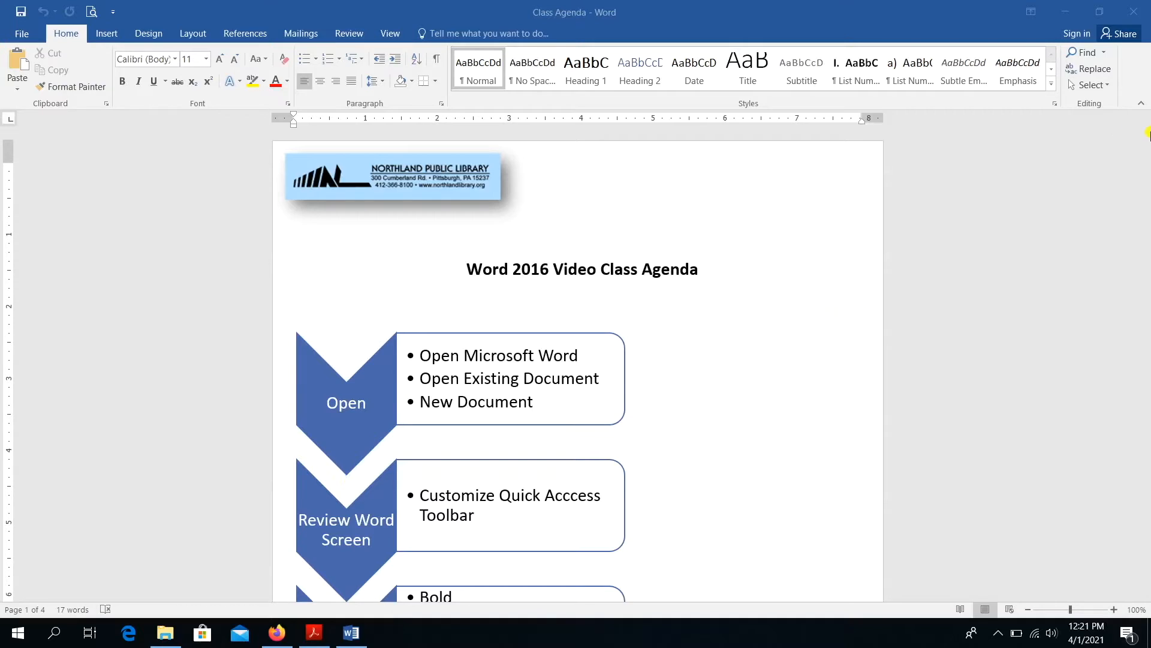
{"action": "left_click", "coordinate": [1143, 144]}
{"action": "left_click_drag", "start_coordinate": [1143, 144], "coordinate": [1139, 190]}
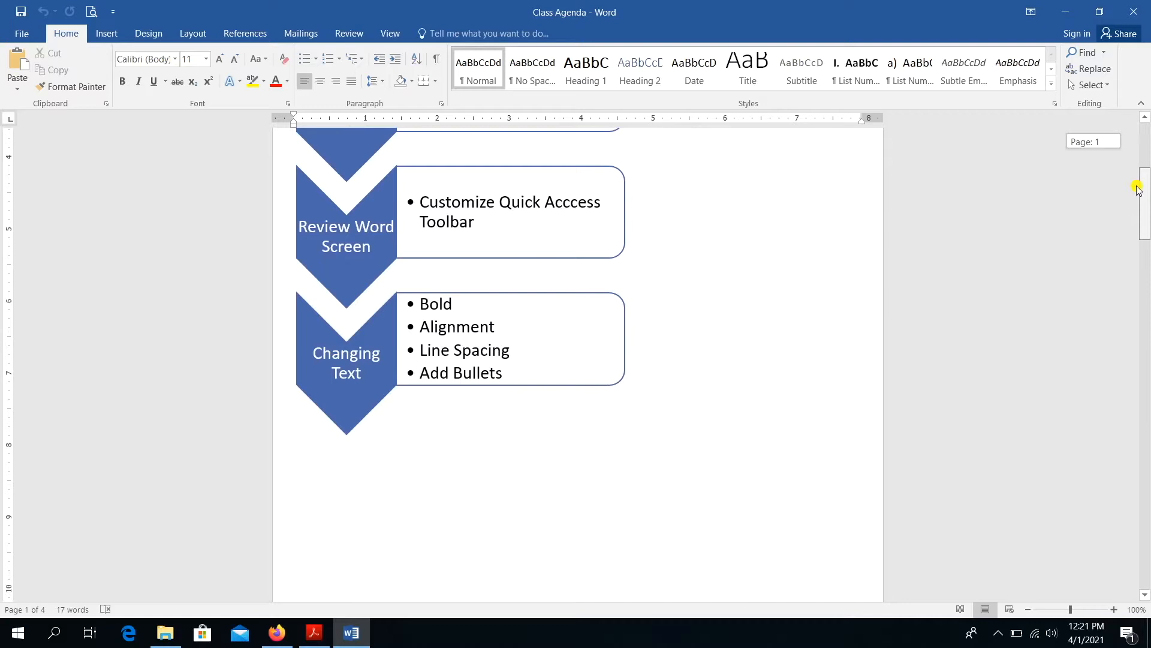
{"action": "left_click_drag", "start_coordinate": [1137, 187], "coordinate": [1135, 188]}
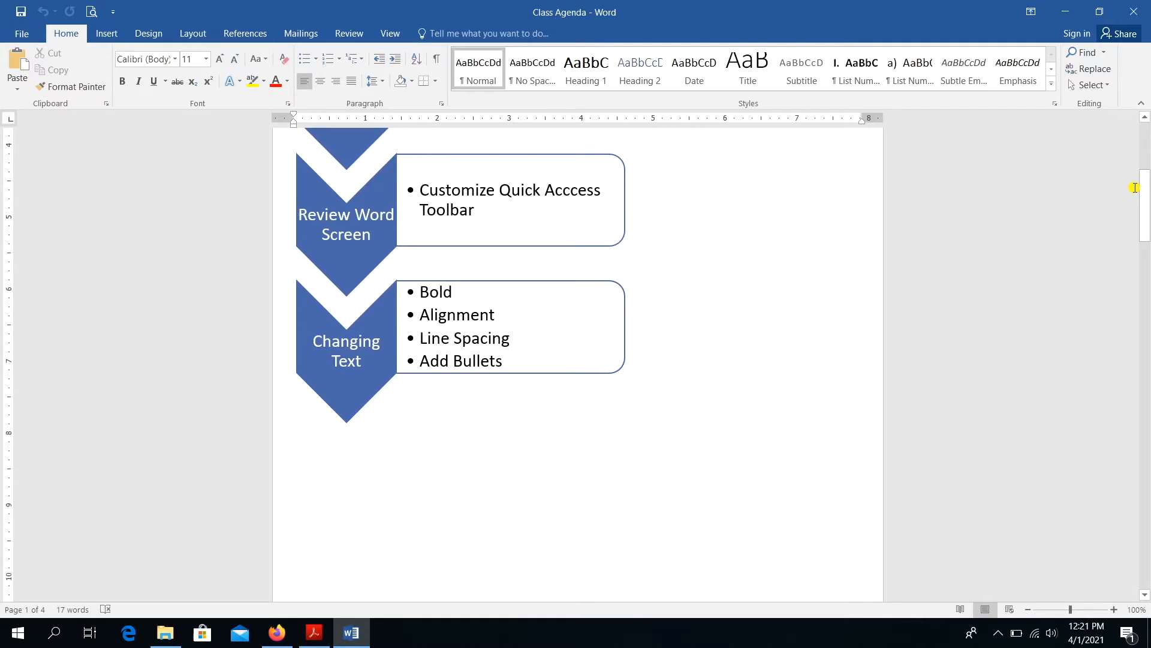
{"action": "left_click_drag", "start_coordinate": [1135, 187], "coordinate": [1138, 273]}
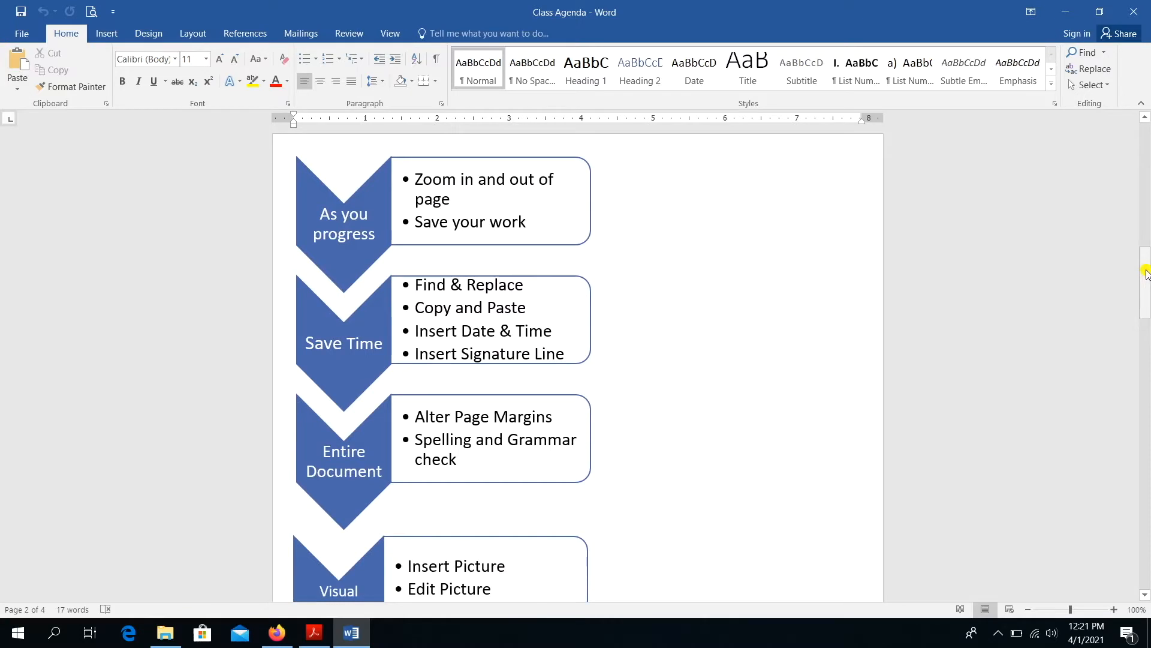
{"action": "right_click", "coordinate": [1146, 300]}
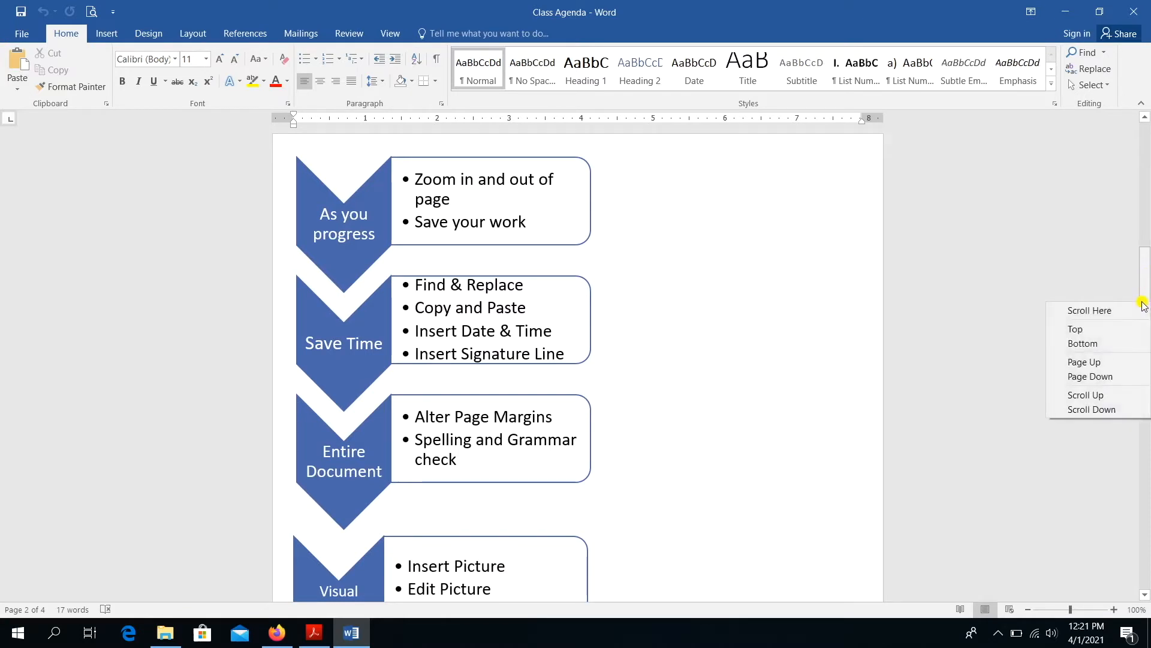
{"action": "left_click", "coordinate": [1079, 263]}
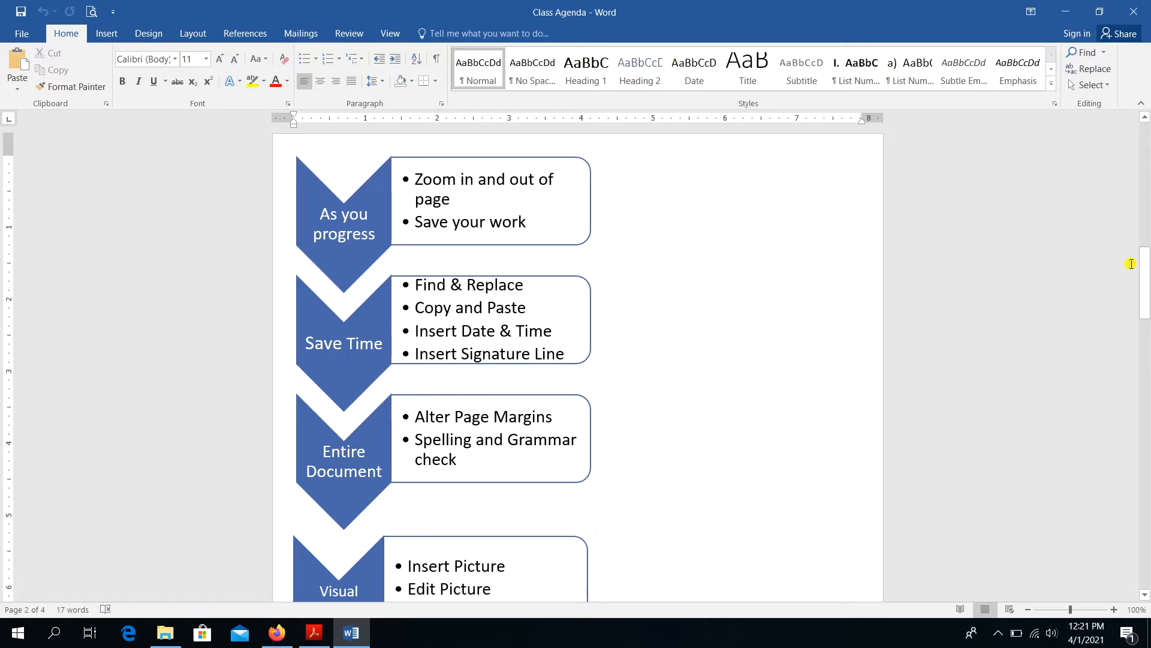
{"action": "left_click_drag", "start_coordinate": [1146, 276], "coordinate": [1146, 313]}
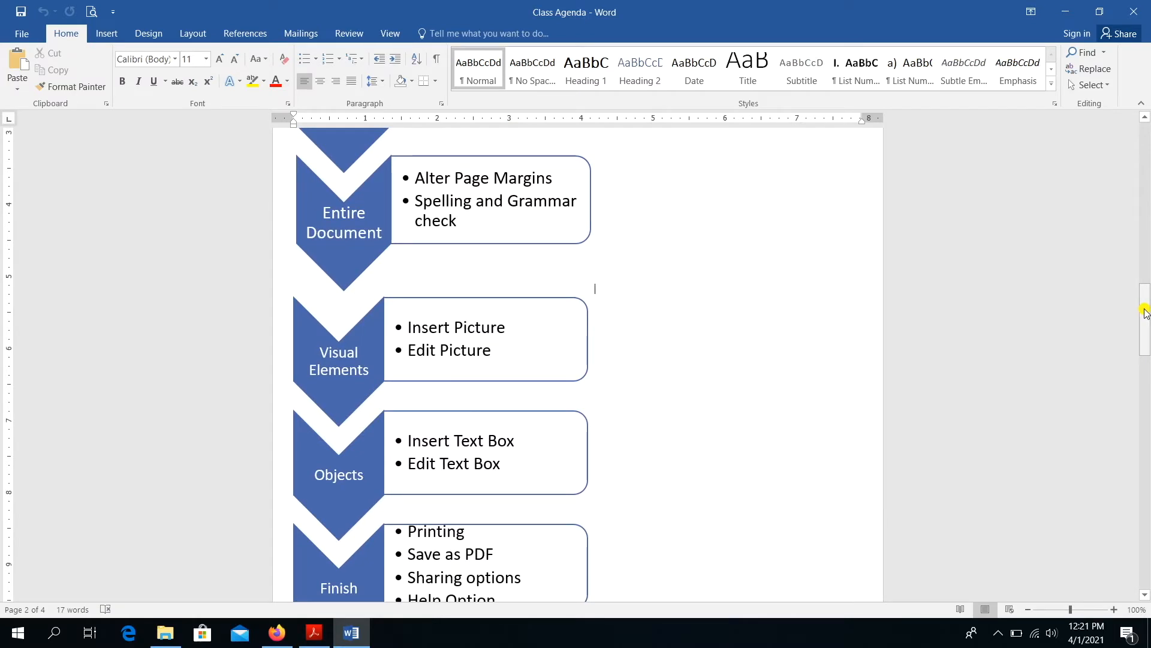
{"action": "left_click_drag", "start_coordinate": [1147, 313], "coordinate": [1146, 331]}
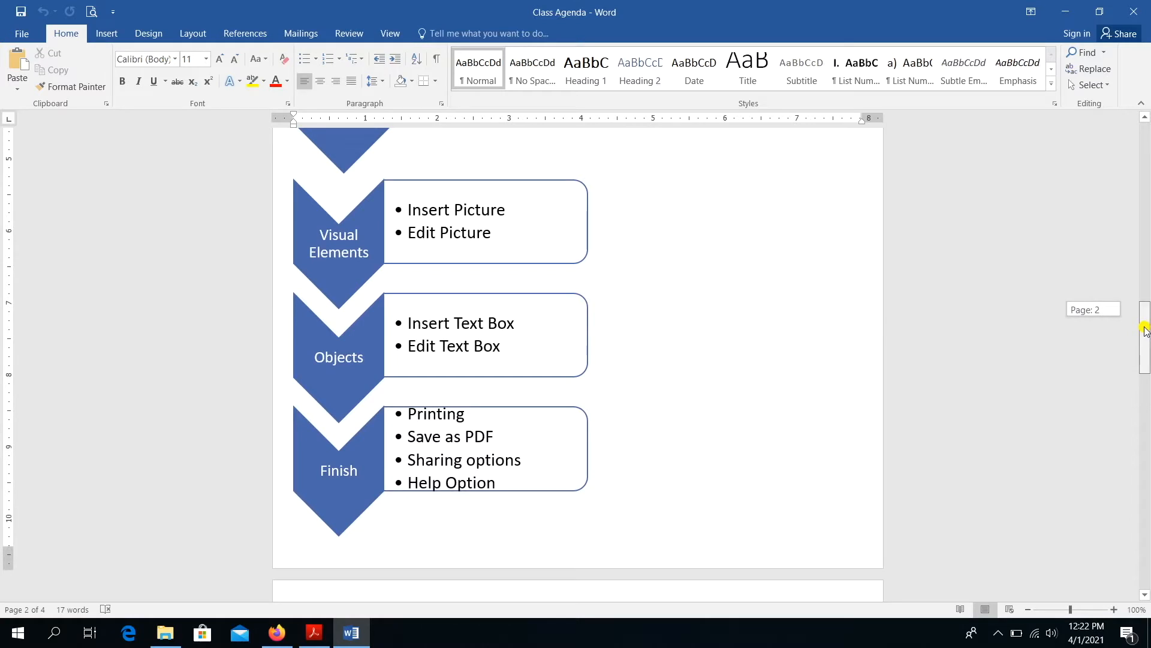
{"action": "left_click_drag", "start_coordinate": [1145, 330], "coordinate": [1145, 337]}
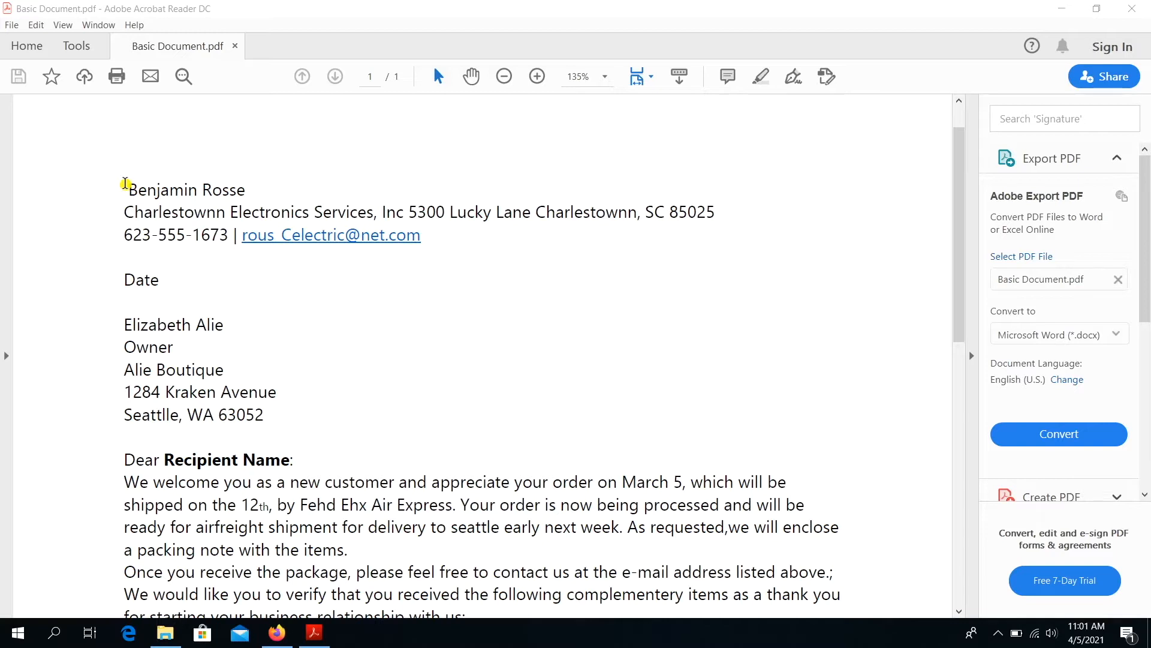
- Select the Basic Document letter from the sender's details to the closing and copy it with Edit > Copy
{"action": "left_click", "coordinate": [125, 183]}
{"action": "left_click_drag", "start_coordinate": [126, 183], "coordinate": [337, 345]}
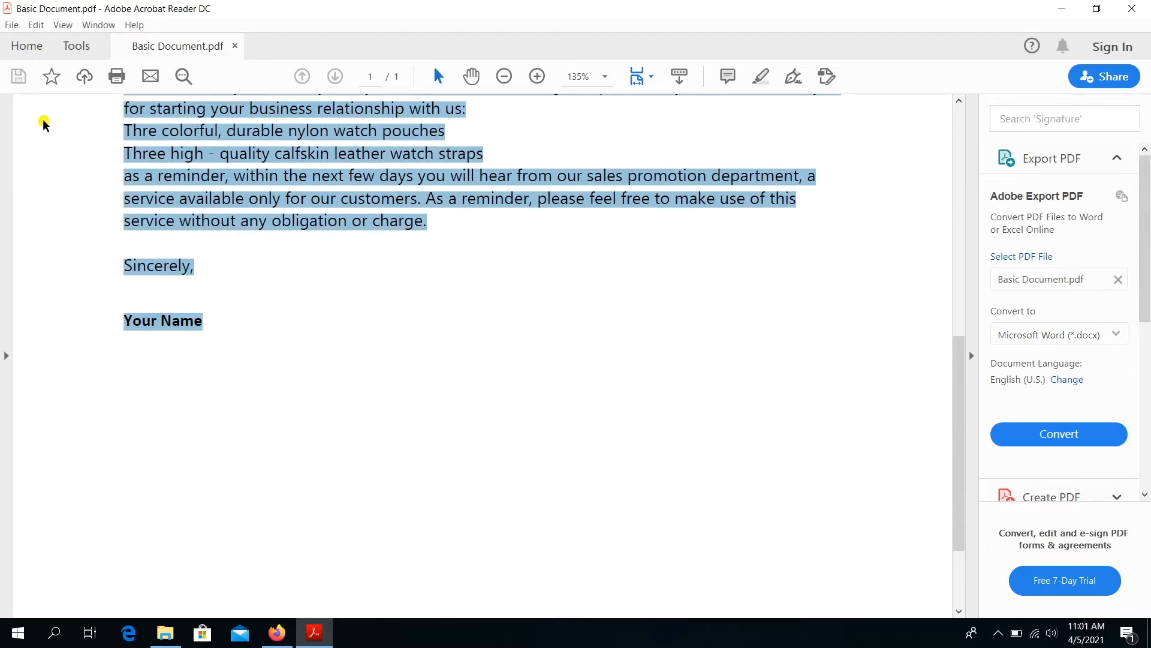
{"action": "left_click", "coordinate": [38, 25]}
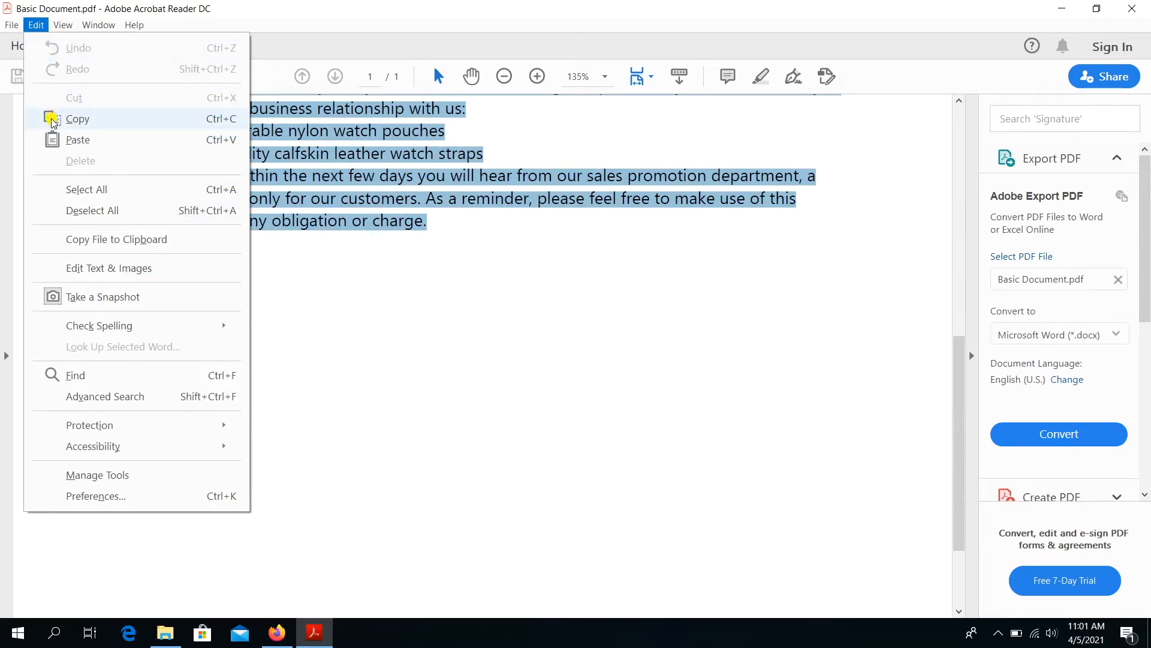
{"action": "left_click", "coordinate": [78, 119]}
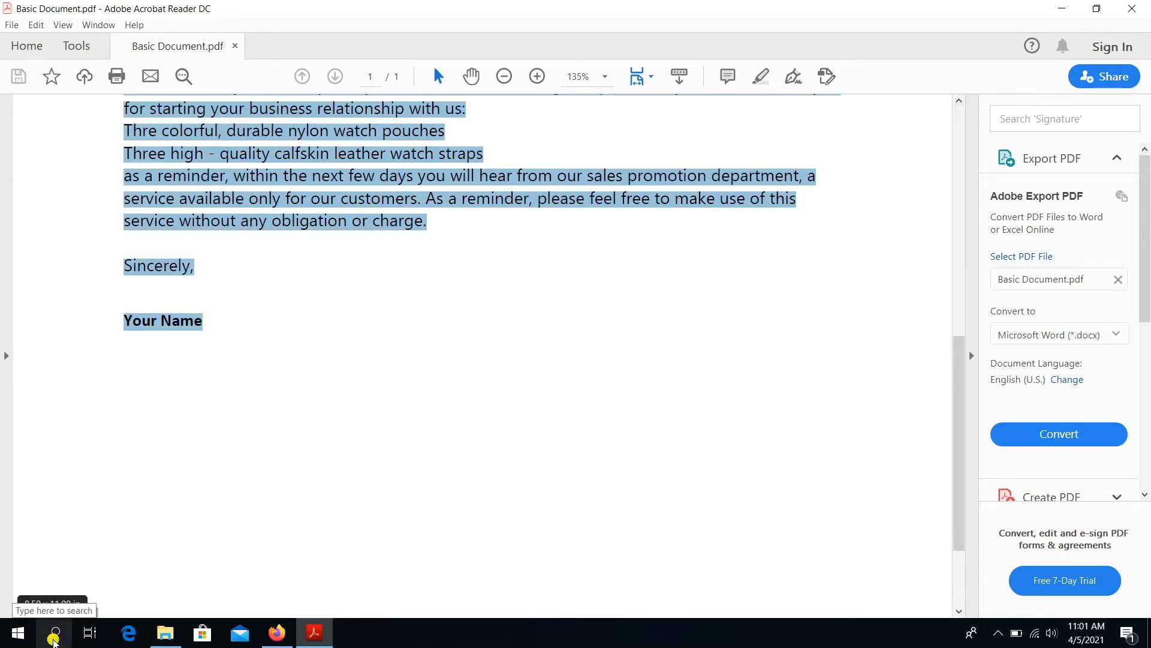
- Search Windows for 'word' and launch Word 2016 from the best match
{"action": "left_click", "coordinate": [53, 636]}
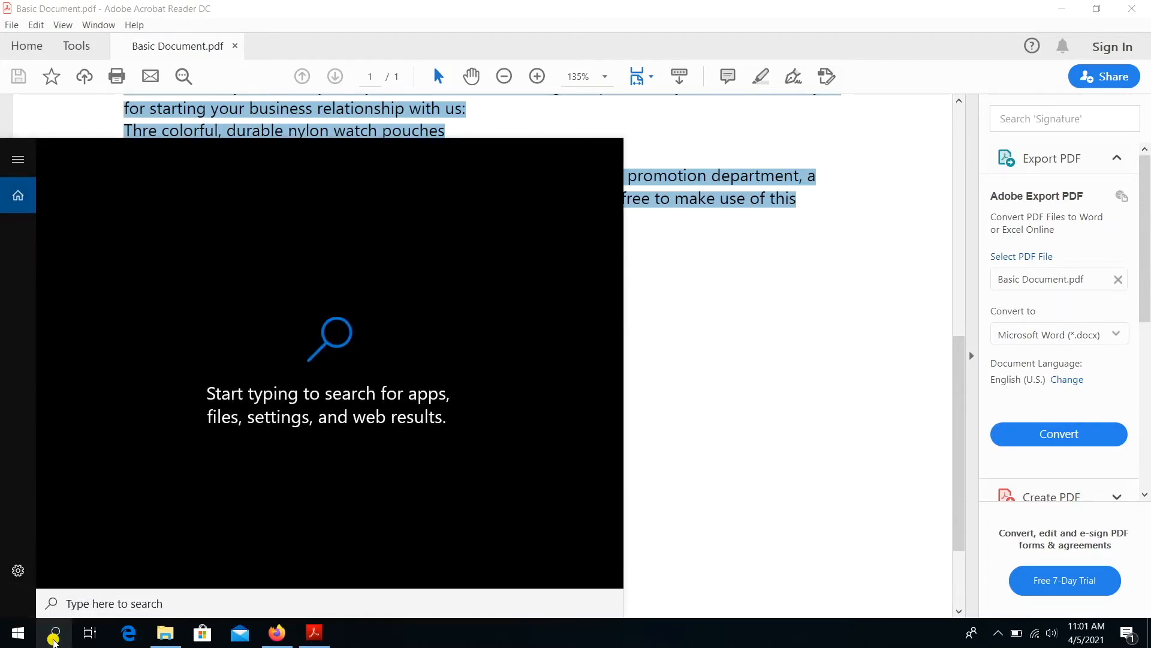
{"action": "type", "text": "word"}
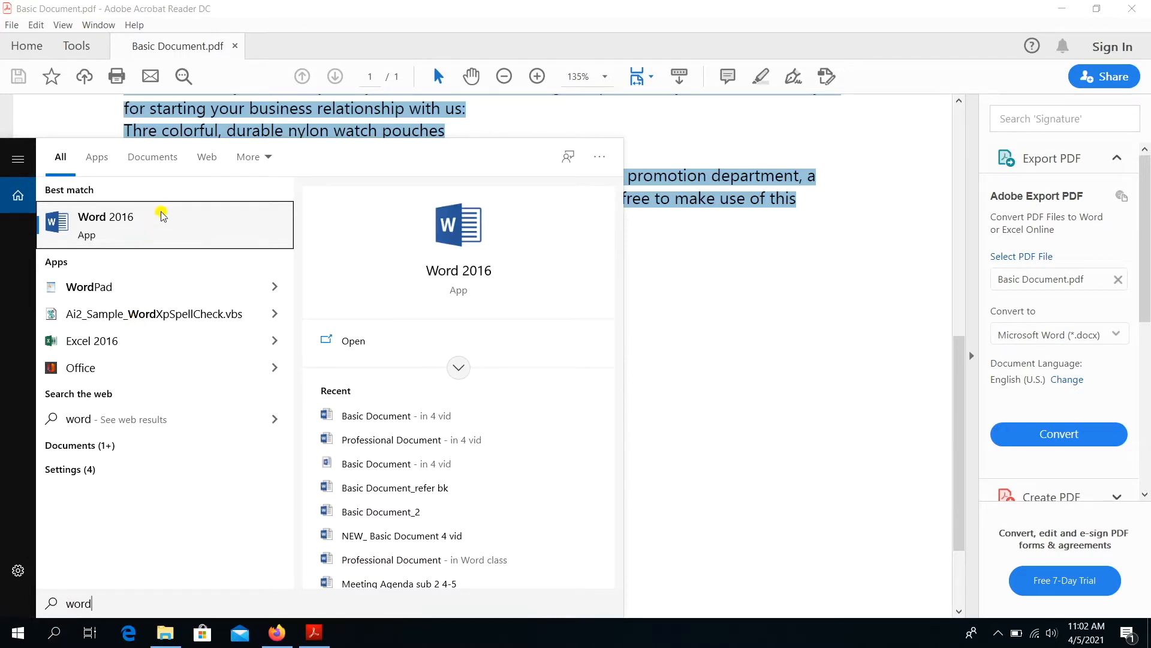
{"action": "left_click", "coordinate": [162, 216]}
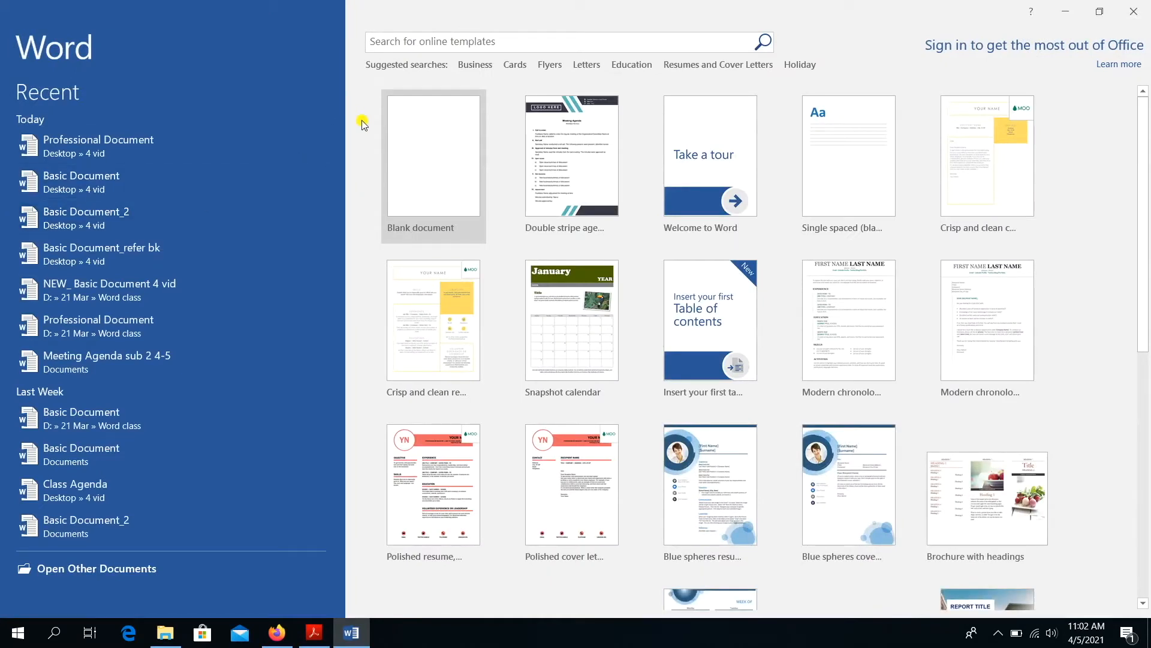
- Create a blank document and paste the copied 184-word welcome letter into it
{"action": "left_click", "coordinate": [420, 158]}
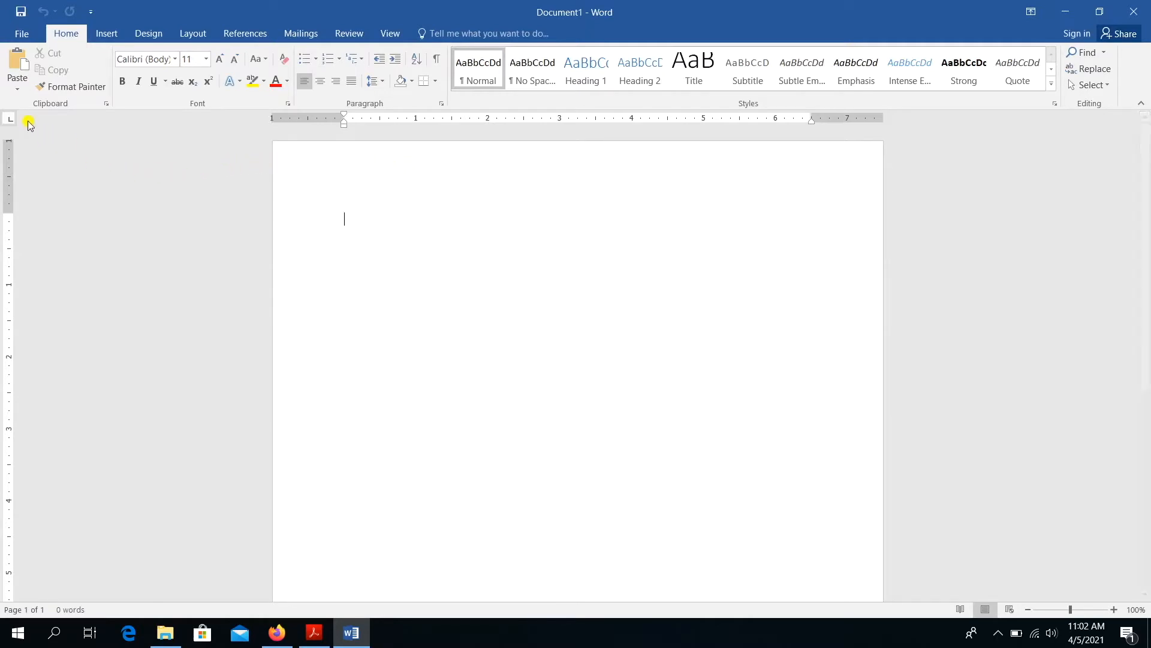
{"action": "left_click", "coordinate": [12, 58]}
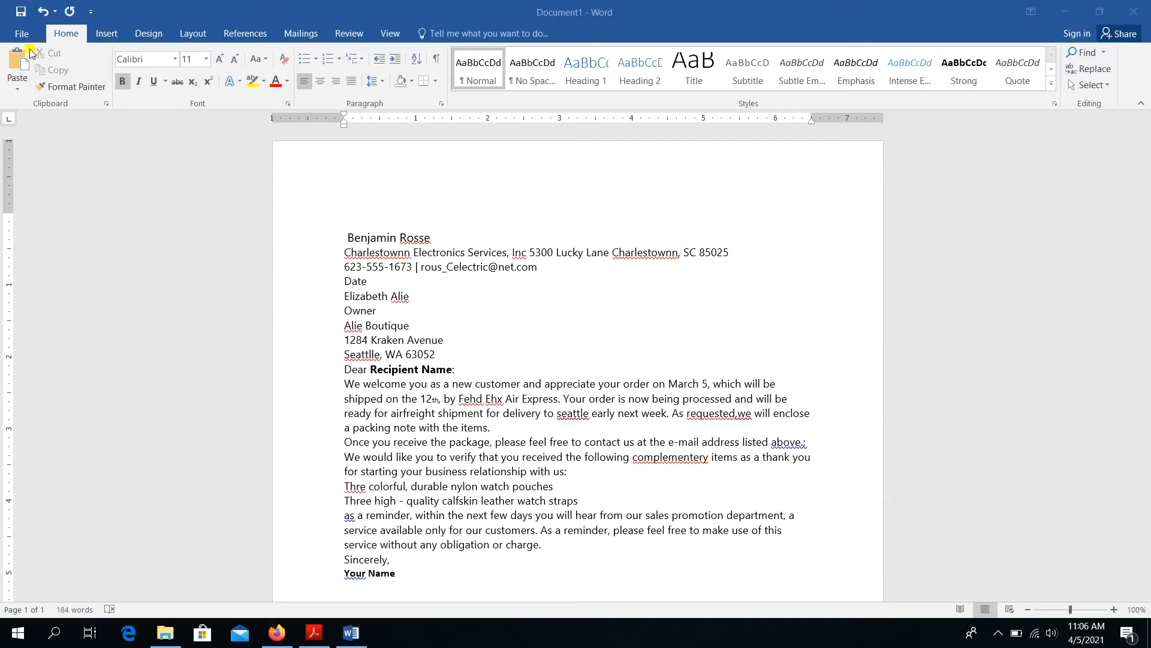
{"action": "left_click", "coordinate": [24, 30]}
{"action": "left_click", "coordinate": [24, 32]}
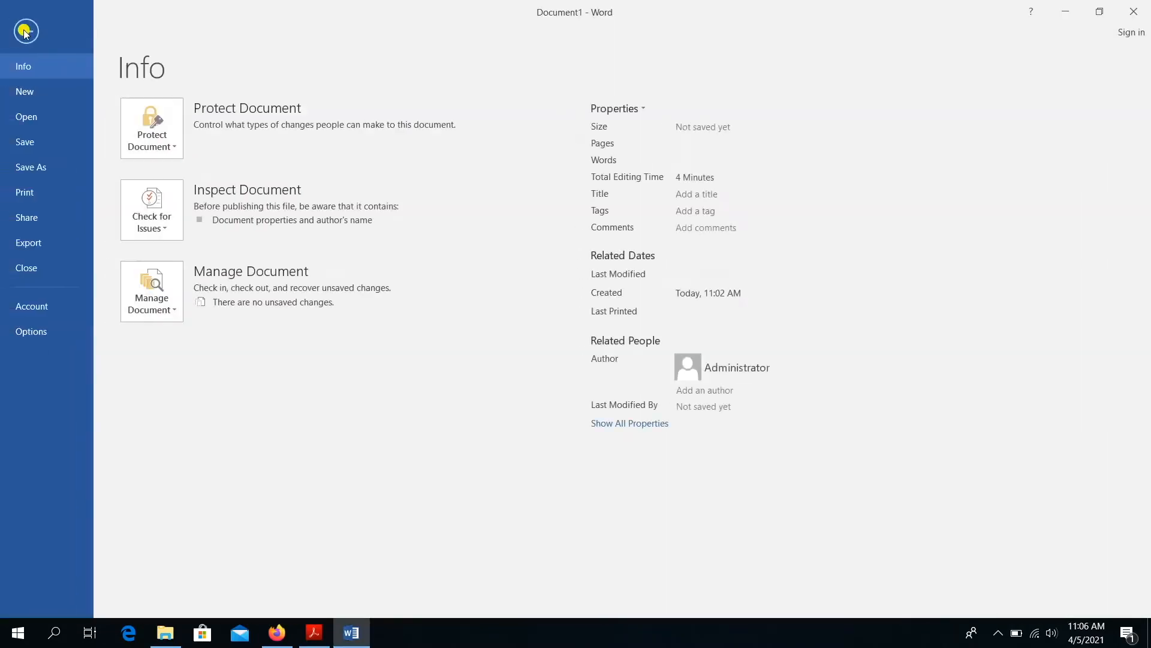
{"action": "left_click", "coordinate": [24, 120]}
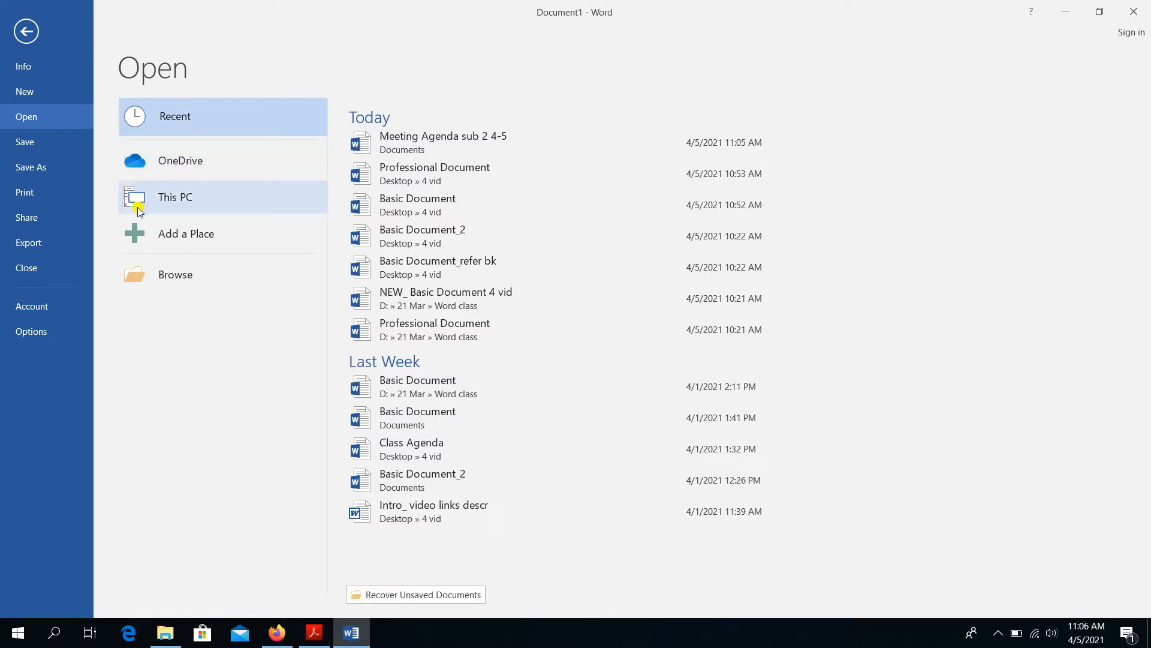
{"action": "left_click", "coordinate": [130, 274]}
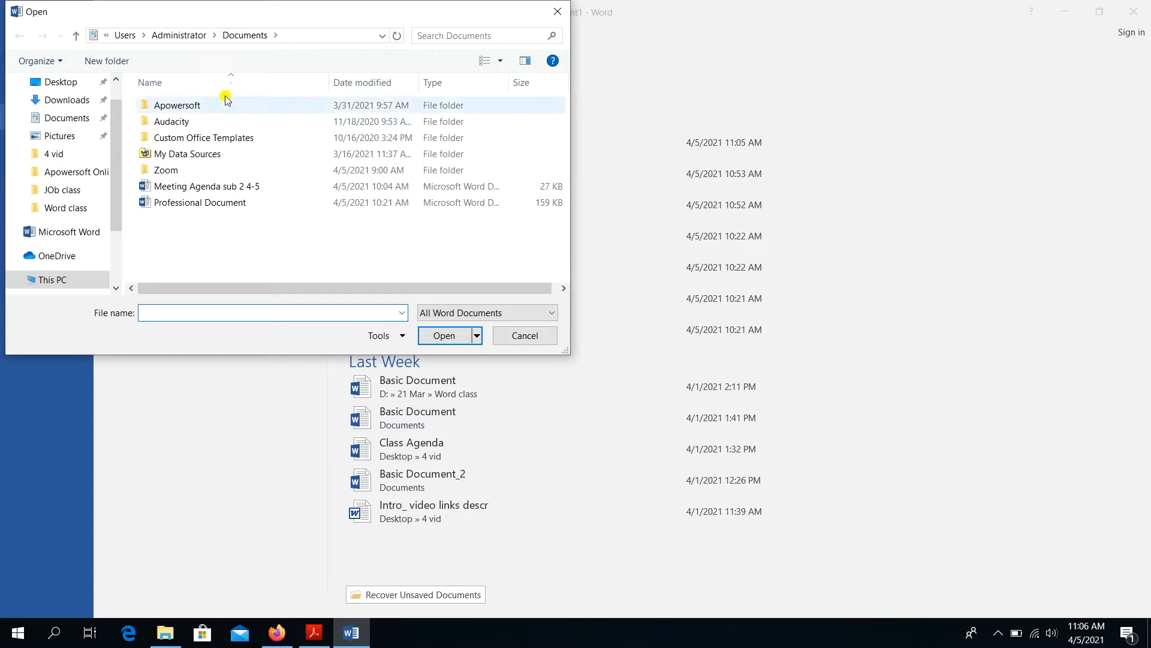
{"action": "left_click", "coordinate": [204, 204]}
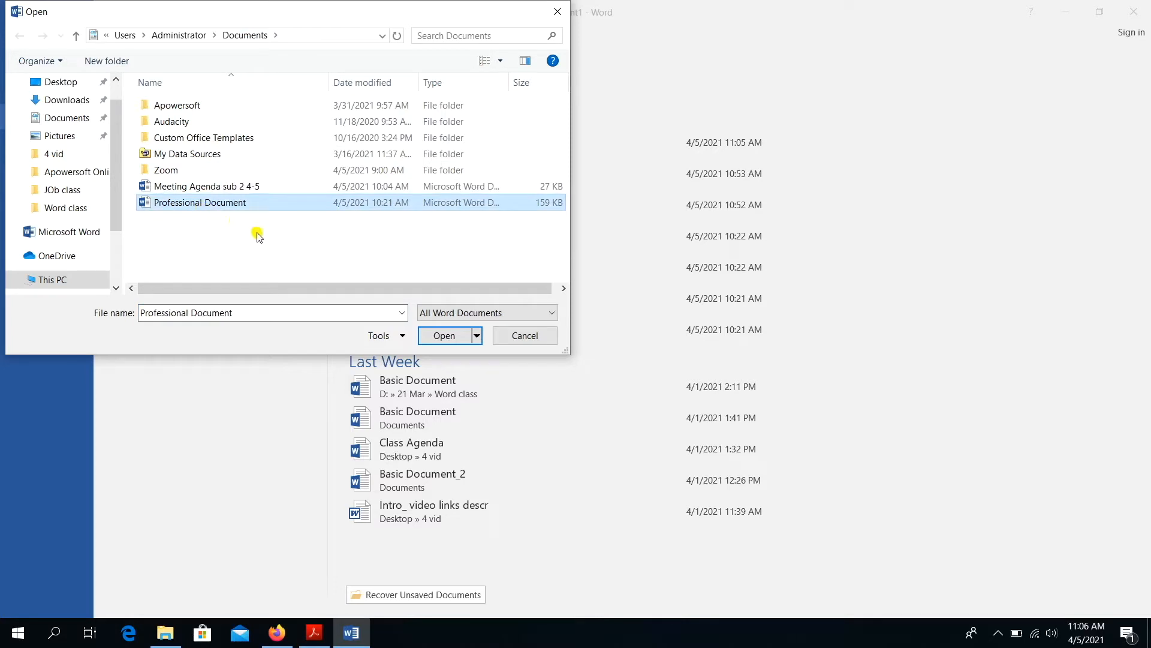
{"action": "left_click", "coordinate": [436, 337]}
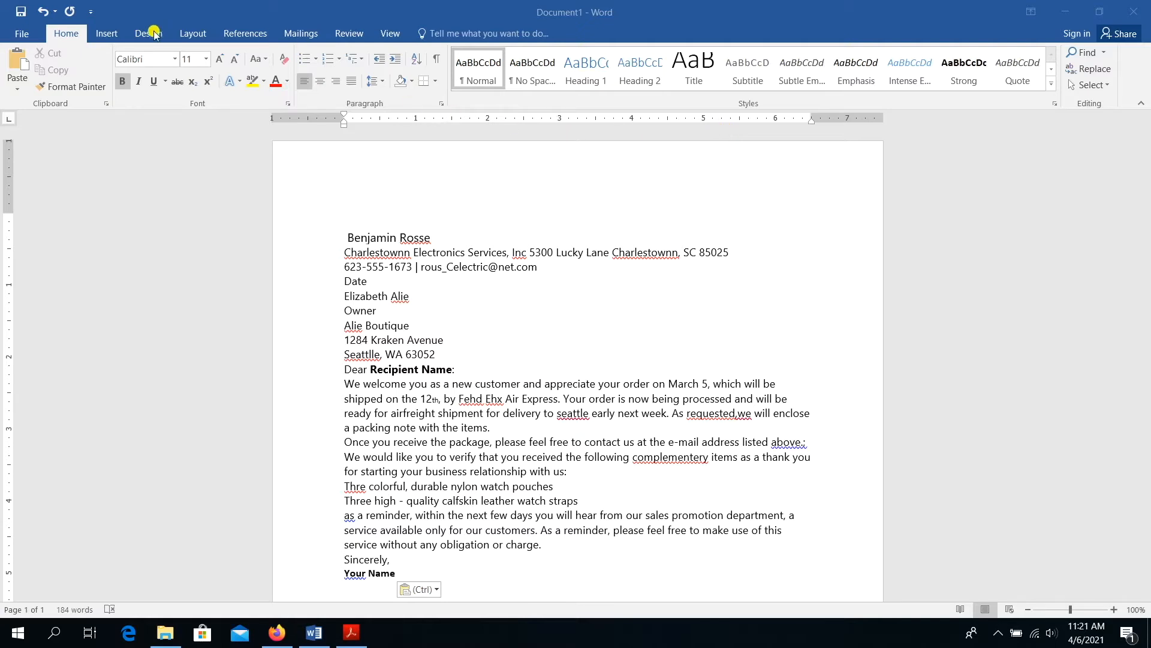
- Show Document1's File Info page listing 1 page, 184 words, not yet saved
{"action": "left_click", "coordinate": [75, 38]}
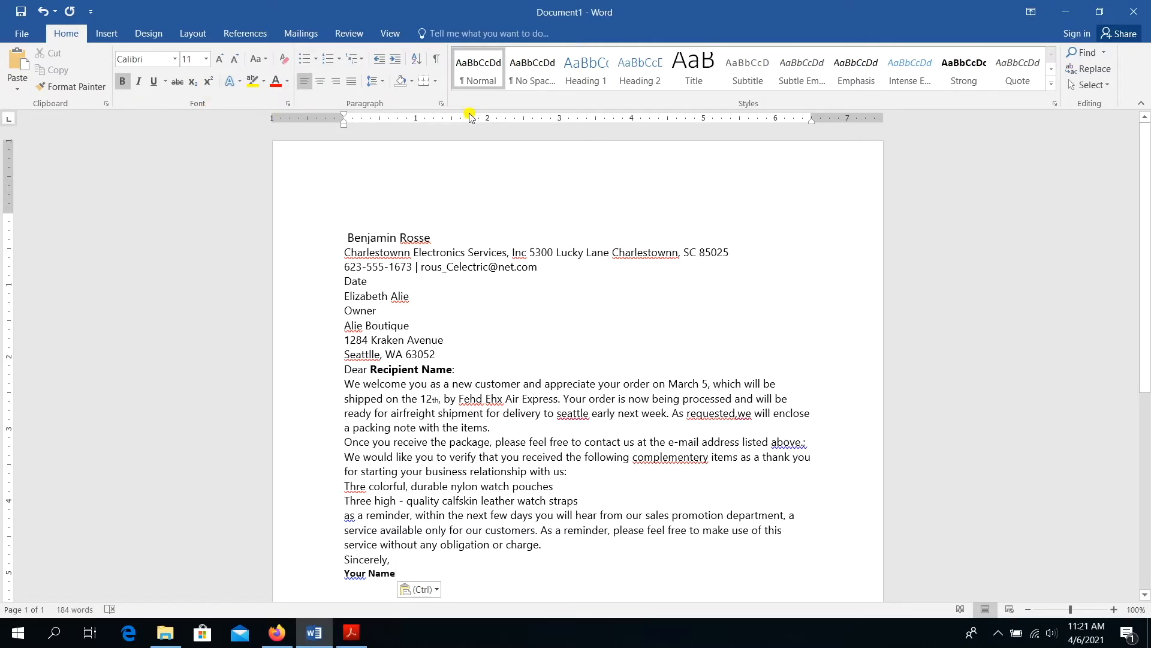
{"action": "left_click", "coordinate": [108, 34]}
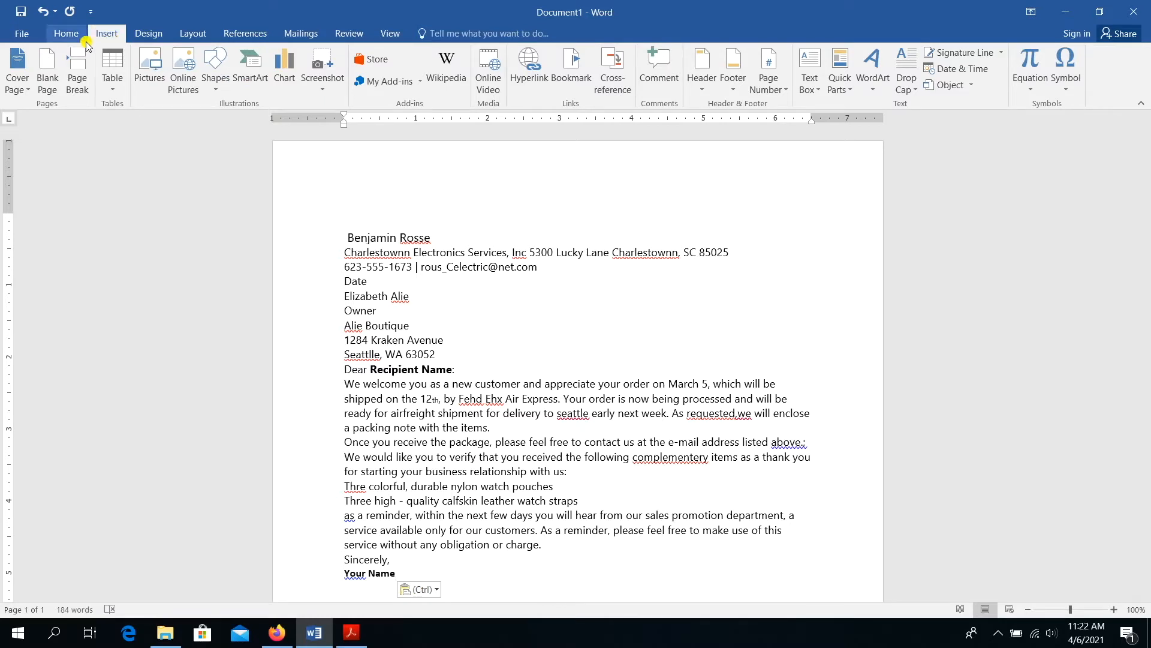
{"action": "left_click", "coordinate": [66, 34]}
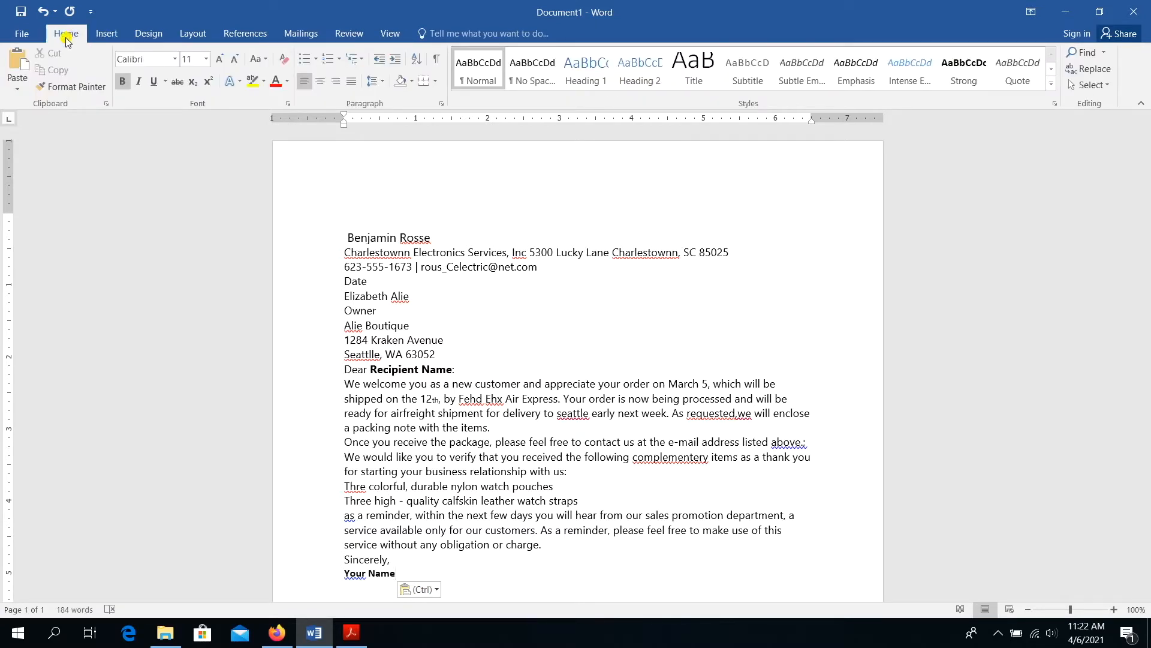
{"action": "left_click", "coordinate": [25, 34]}
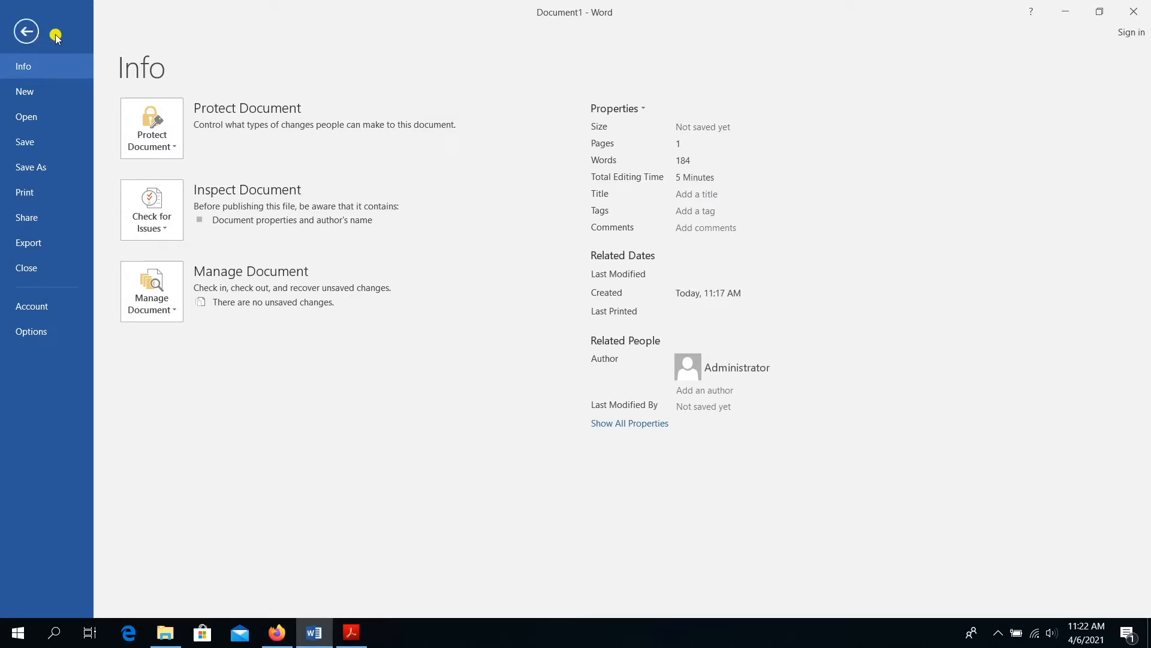
- Return from the File Info page to the letter in the editing view
{"action": "left_click", "coordinate": [20, 33]}
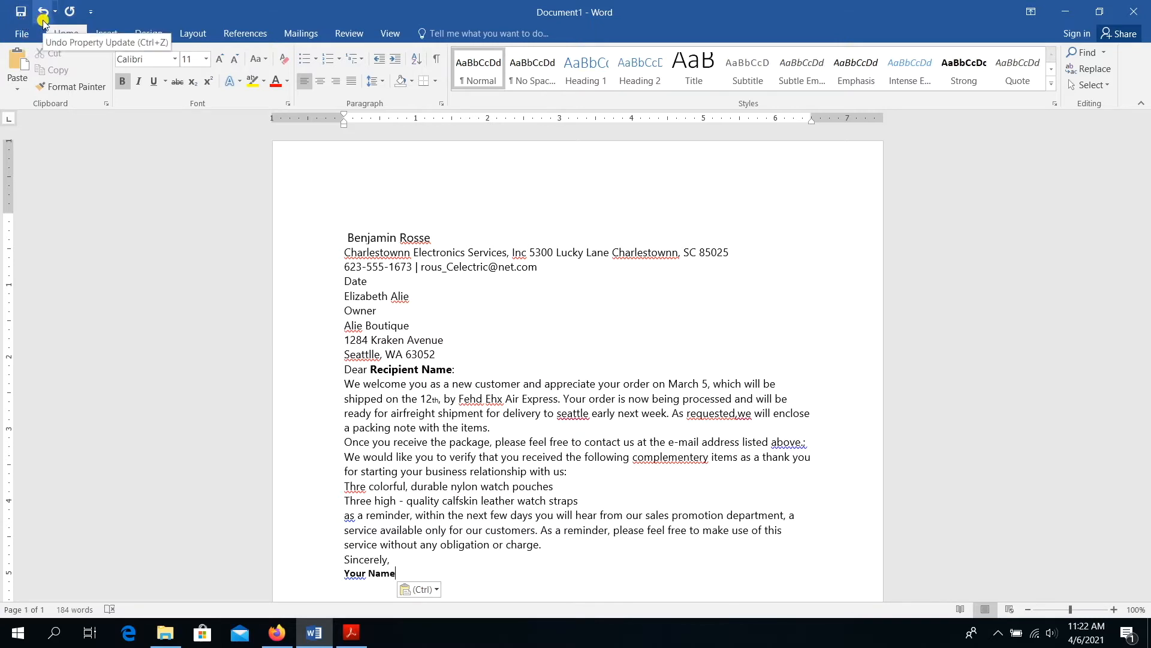
- Add Print Preview and Print to the Quick Access Toolbar, then open its More Commands settings
{"action": "left_click", "coordinate": [91, 15]}
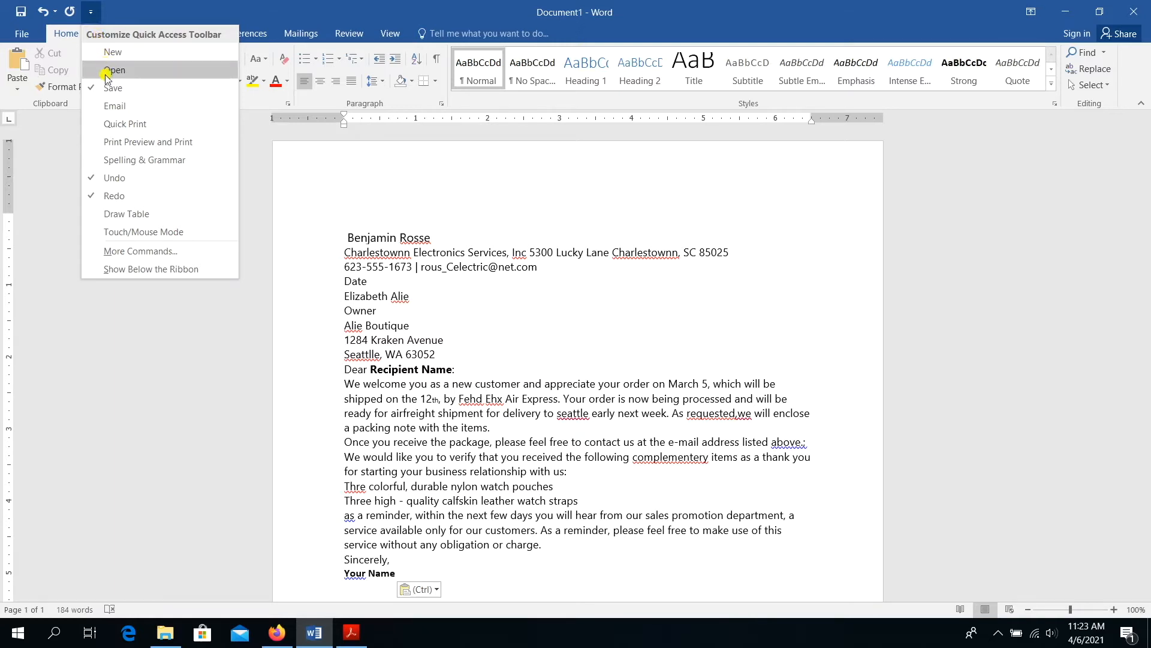
{"action": "left_click", "coordinate": [129, 144]}
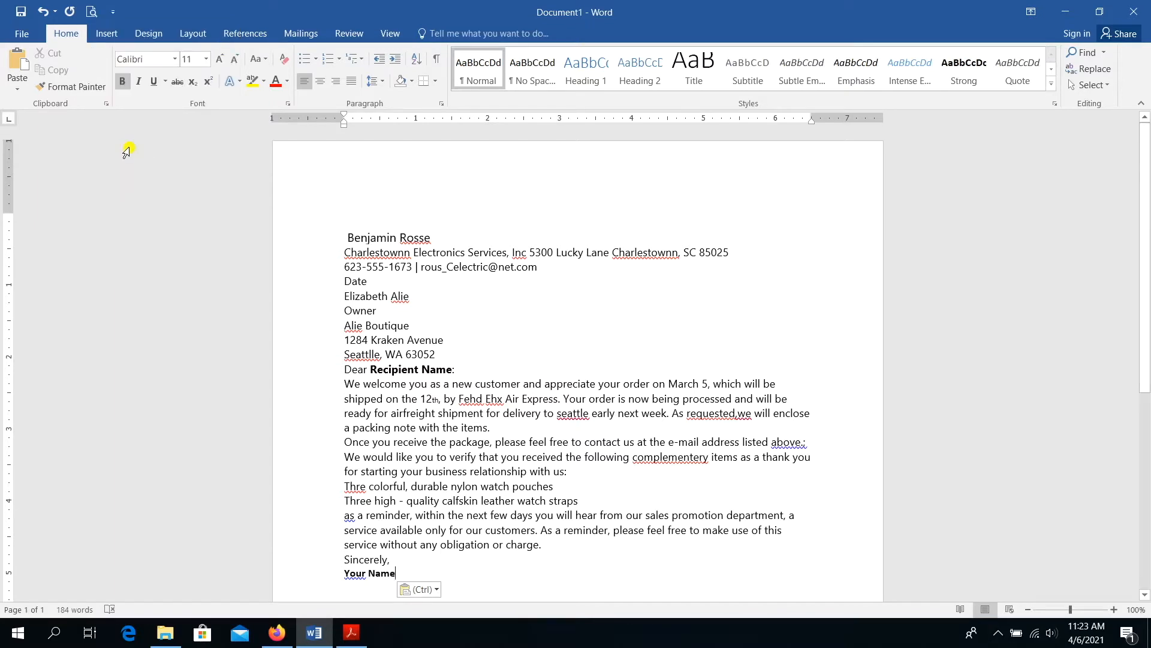
{"action": "left_click", "coordinate": [115, 16]}
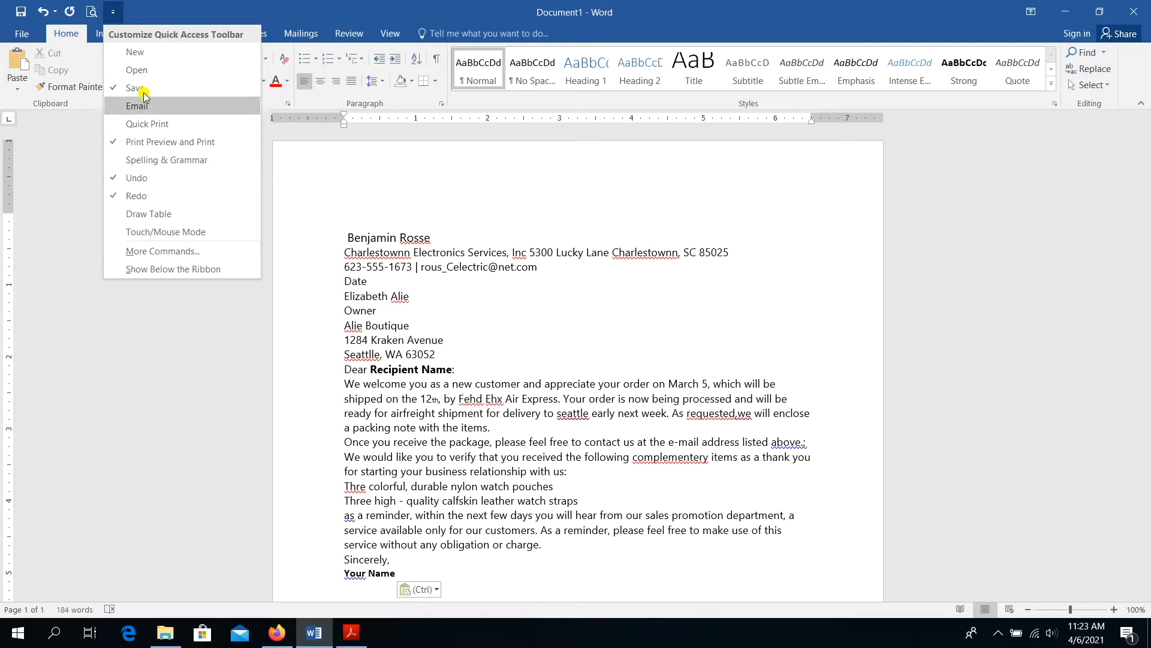
{"action": "left_click", "coordinate": [205, 252]}
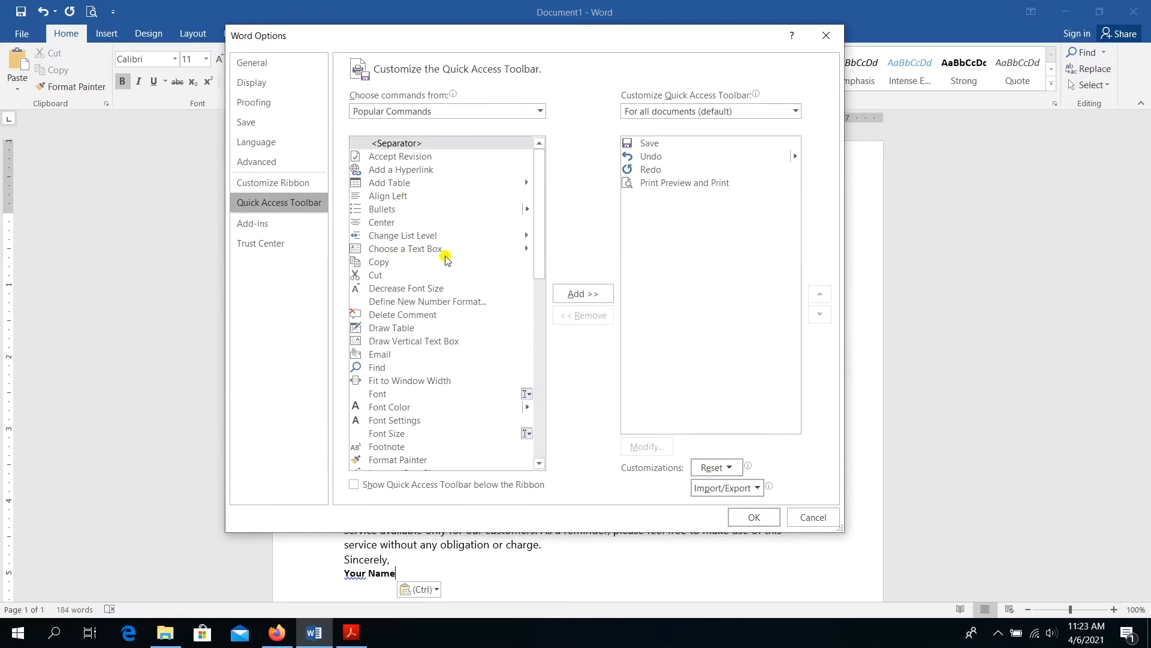
- Cancel Word Options without adding Decrease Font Size to the Quick Access Toolbar
{"action": "left_click", "coordinate": [413, 289]}
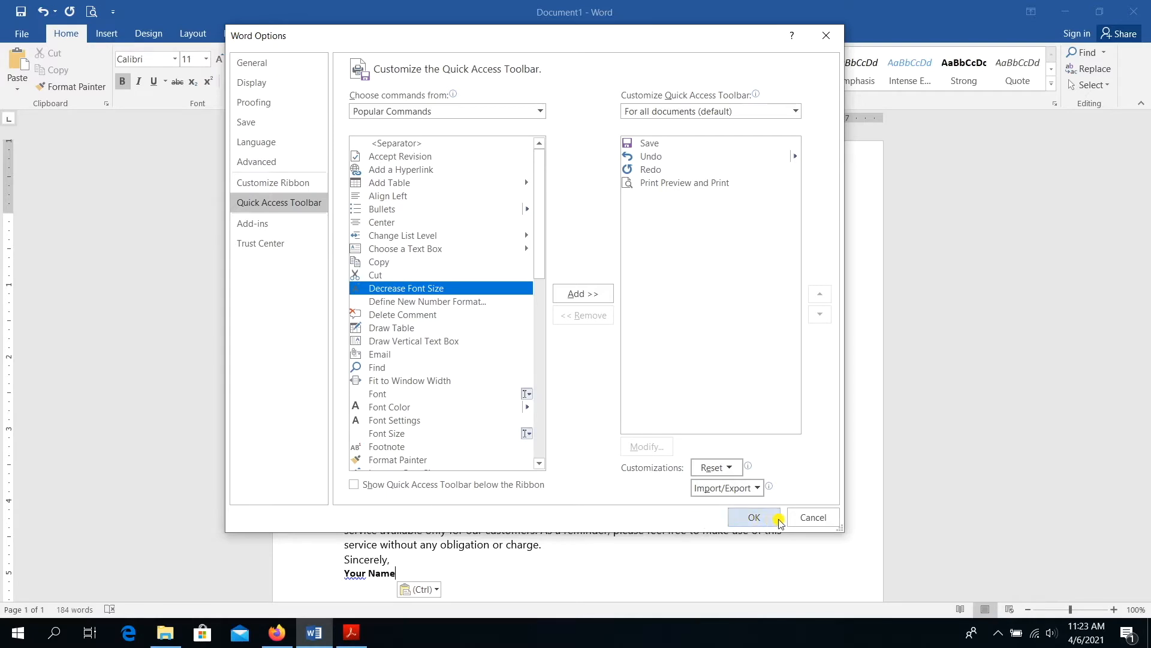
{"action": "left_click", "coordinate": [803, 516]}
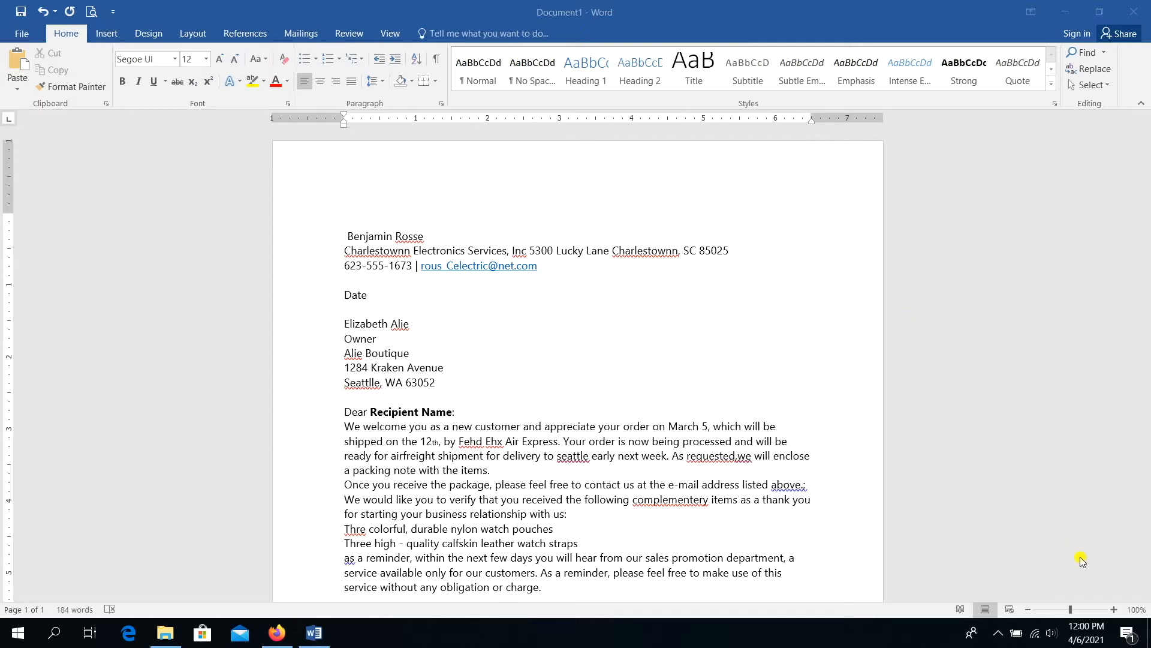
- Zoom the letter to 170% and select the sender's name line
{"action": "left_click", "coordinate": [1113, 610]}
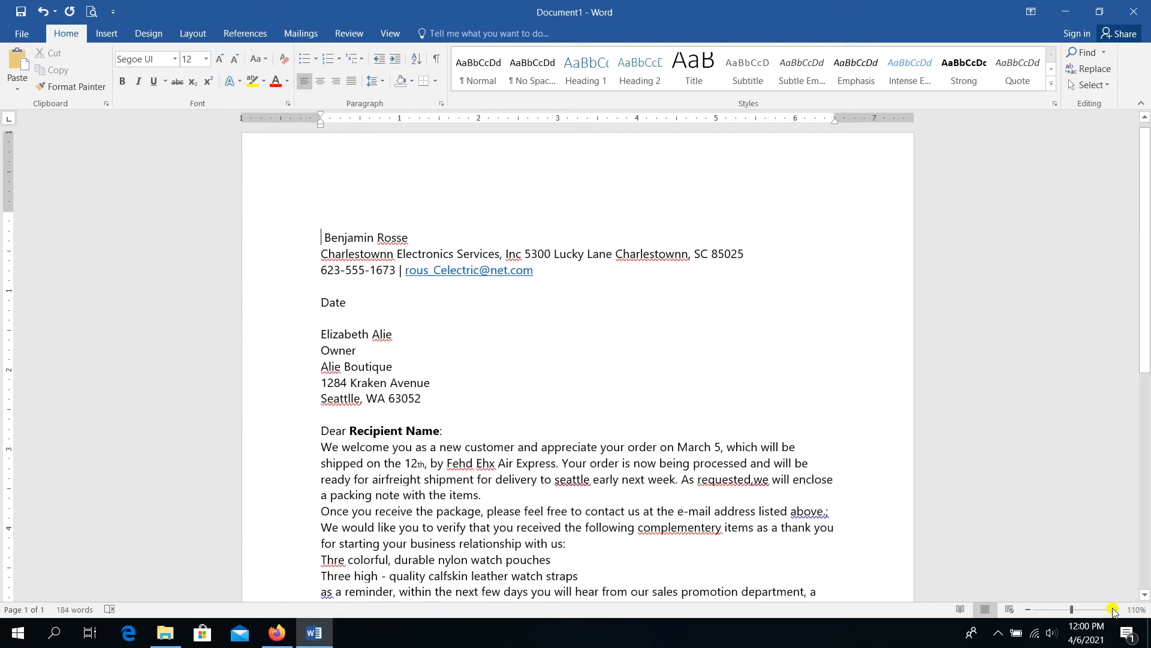
{"action": "left_click", "coordinate": [1113, 610]}
{"action": "left_click", "coordinate": [1113, 610]}
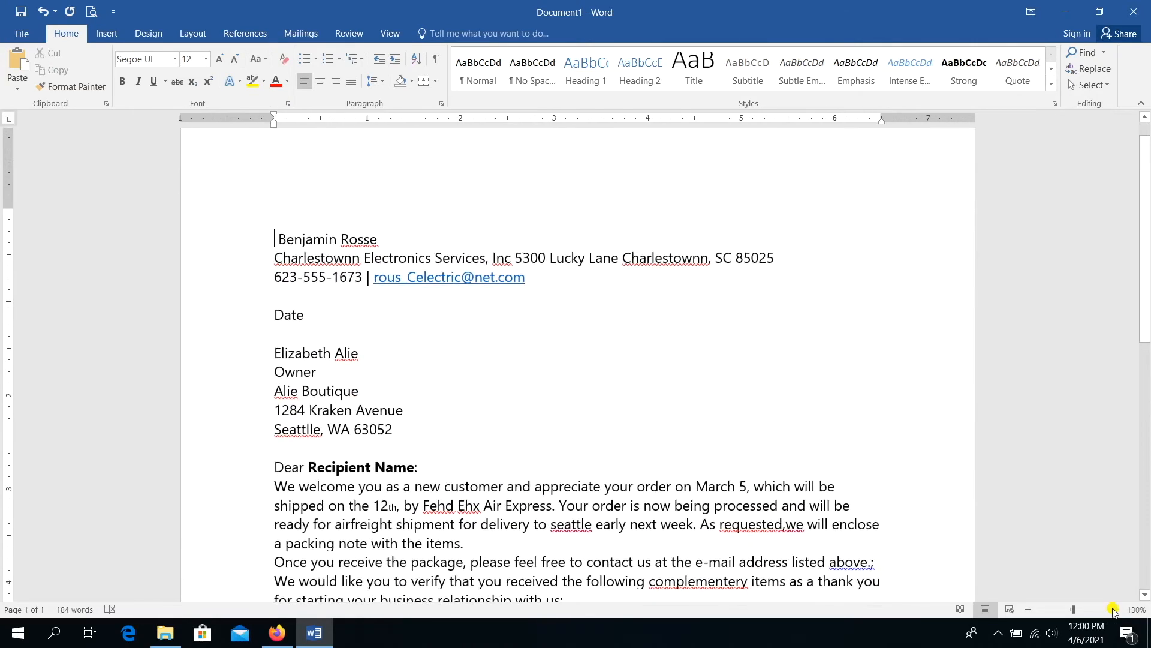
{"action": "left_click", "coordinate": [1113, 610]}
{"action": "left_click", "coordinate": [1113, 610]}
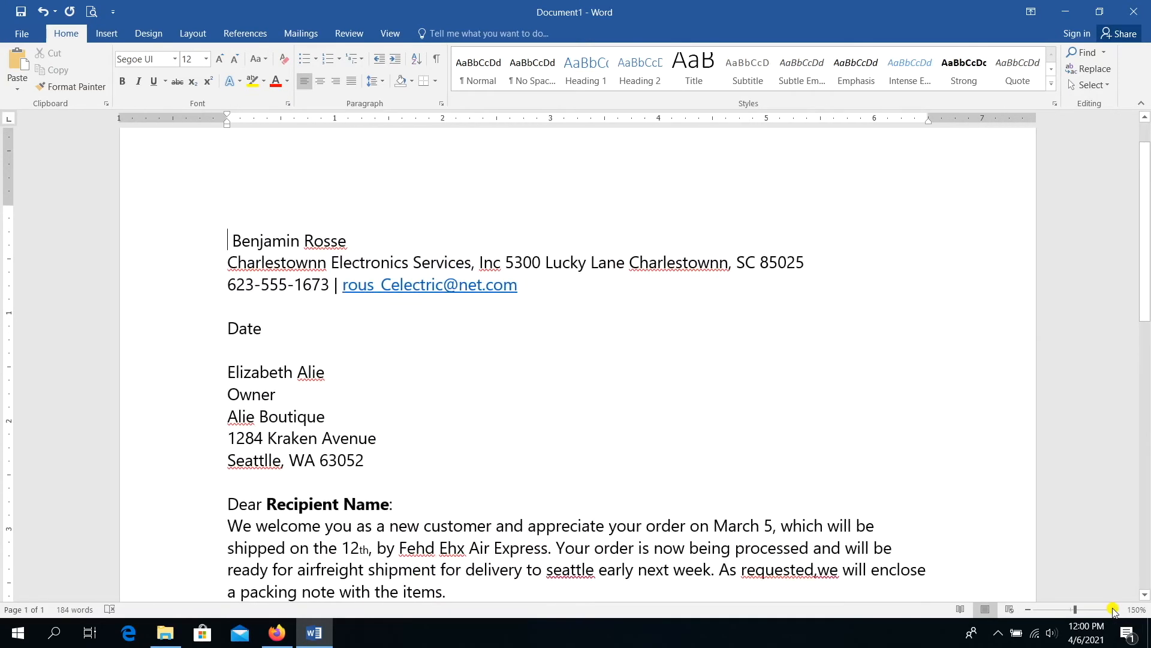
{"action": "left_click", "coordinate": [1113, 610]}
{"action": "left_click", "coordinate": [1113, 610]}
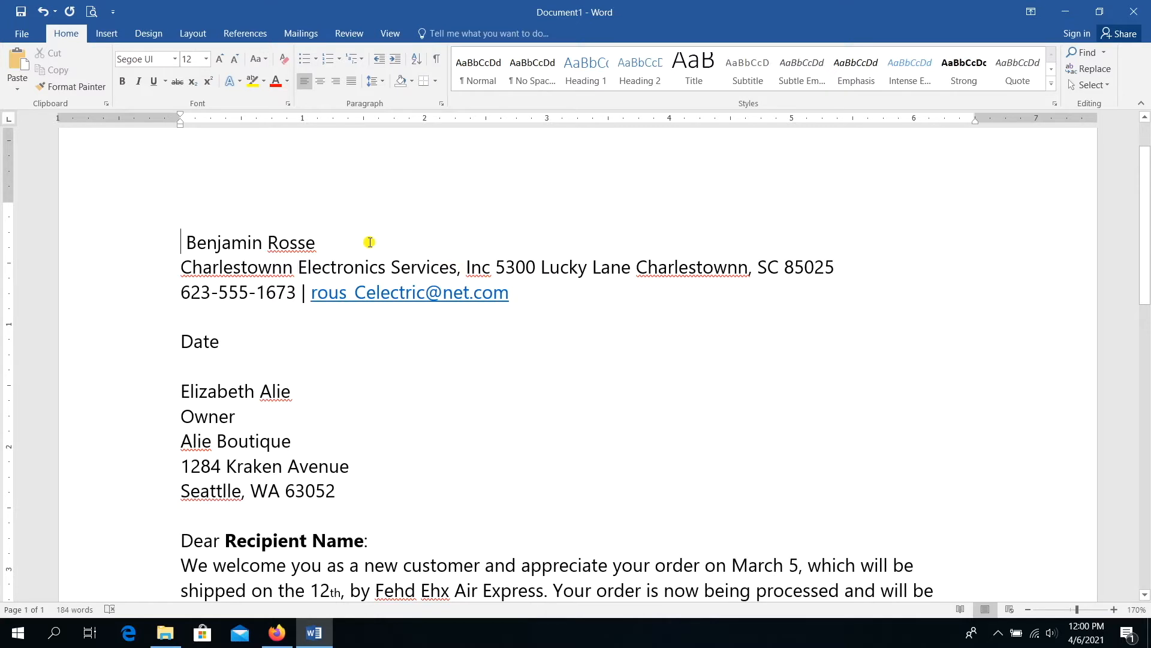
{"action": "left_click_drag", "start_coordinate": [339, 242], "coordinate": [225, 250]}
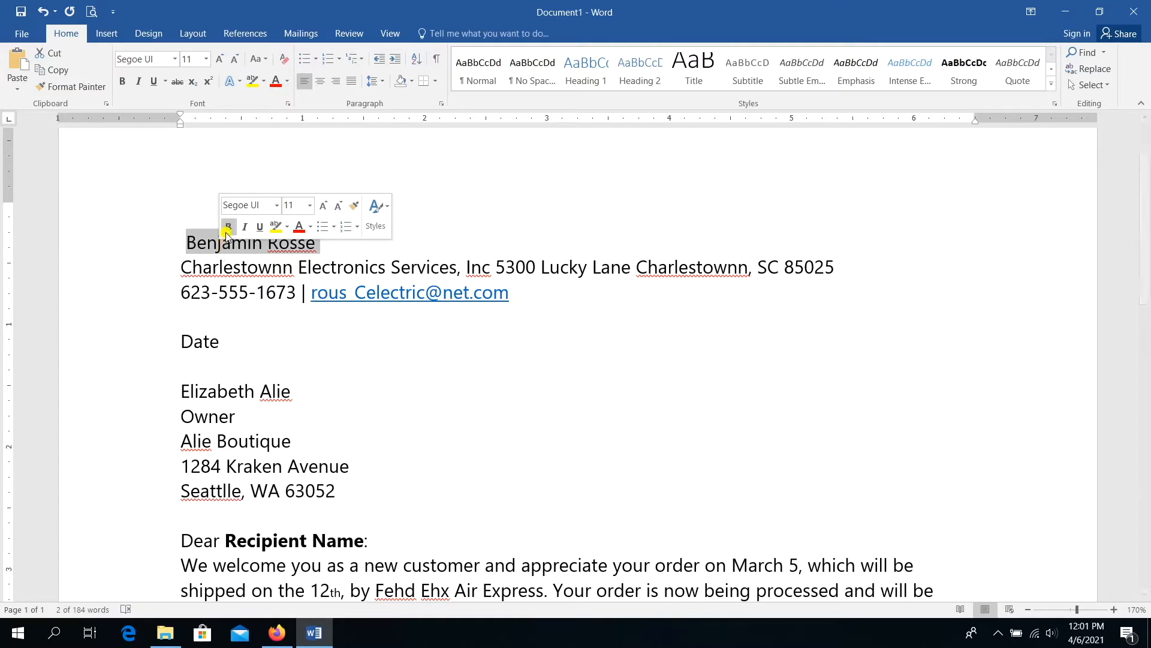
- Bold the sender's name, then select the three letterhead lines
{"action": "left_click", "coordinate": [228, 227]}
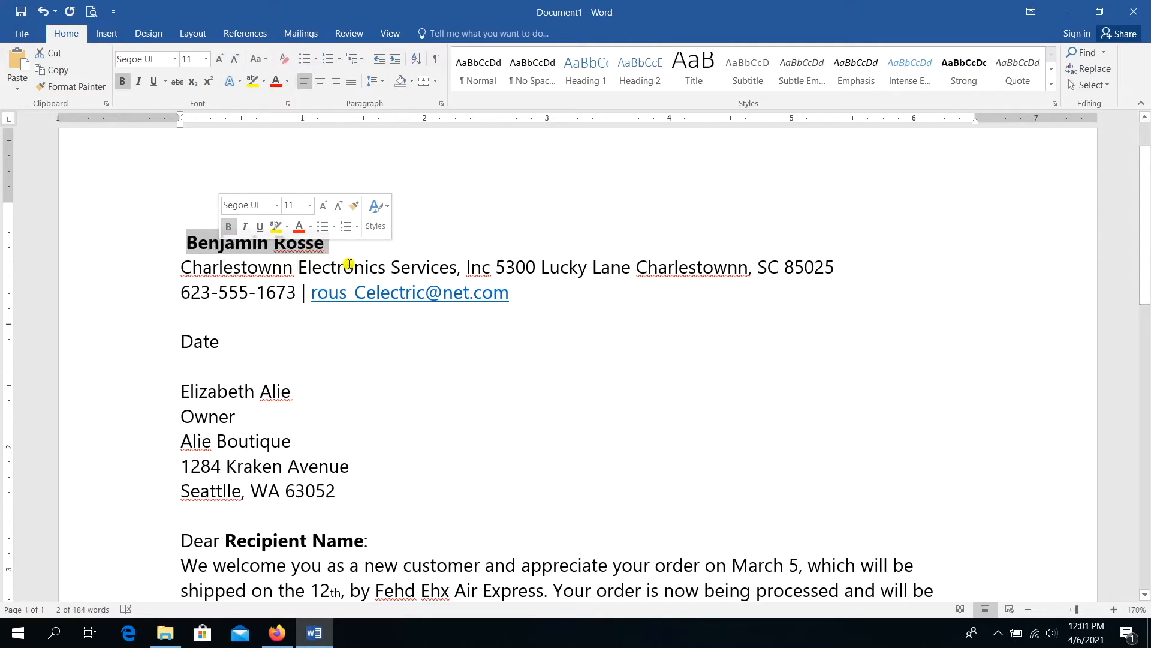
{"action": "key", "text": "Up"}
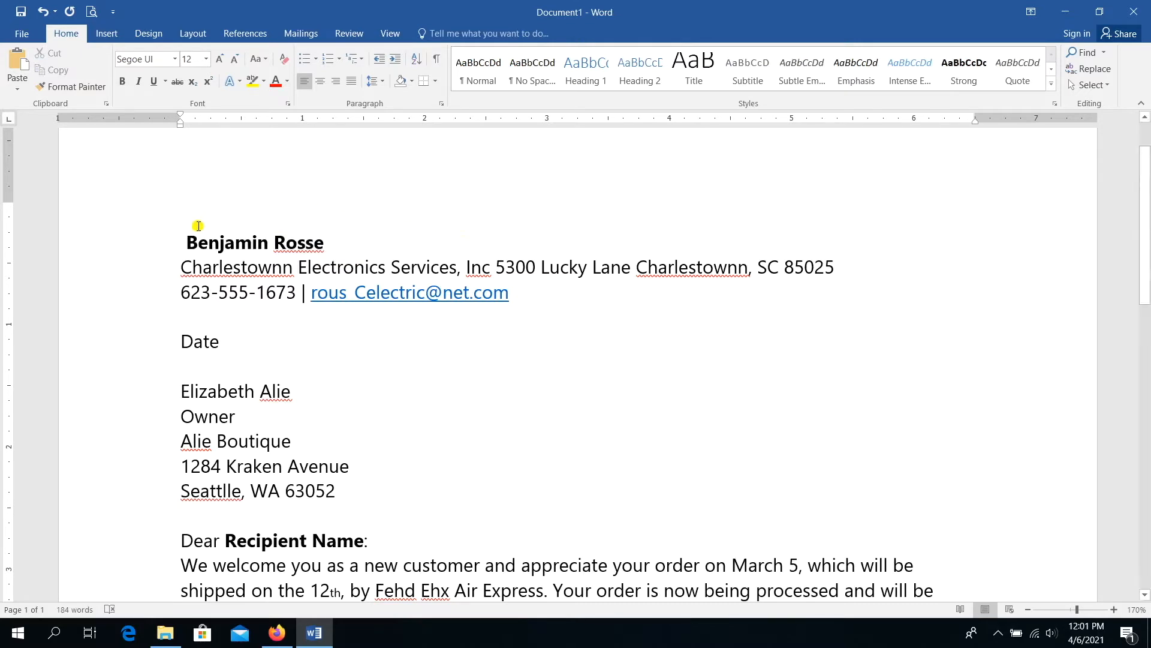
{"action": "left_click_drag", "start_coordinate": [187, 233], "coordinate": [392, 294]}
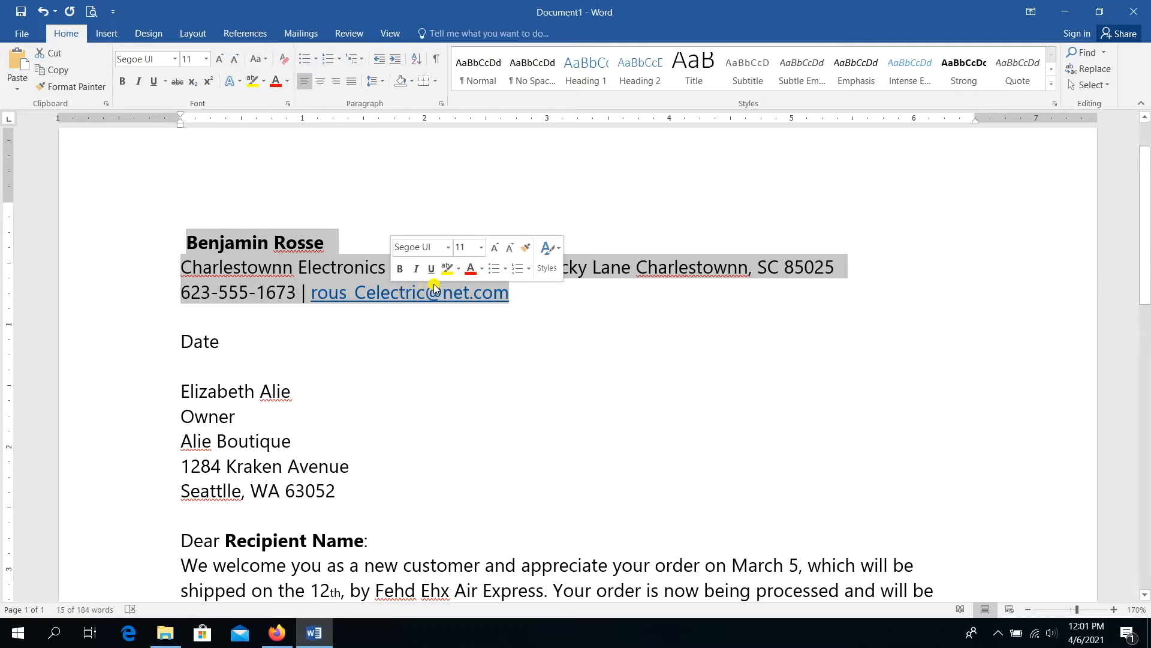
- Increase the three selected letterhead lines from 11 to 12 point
{"action": "left_click", "coordinate": [495, 251]}
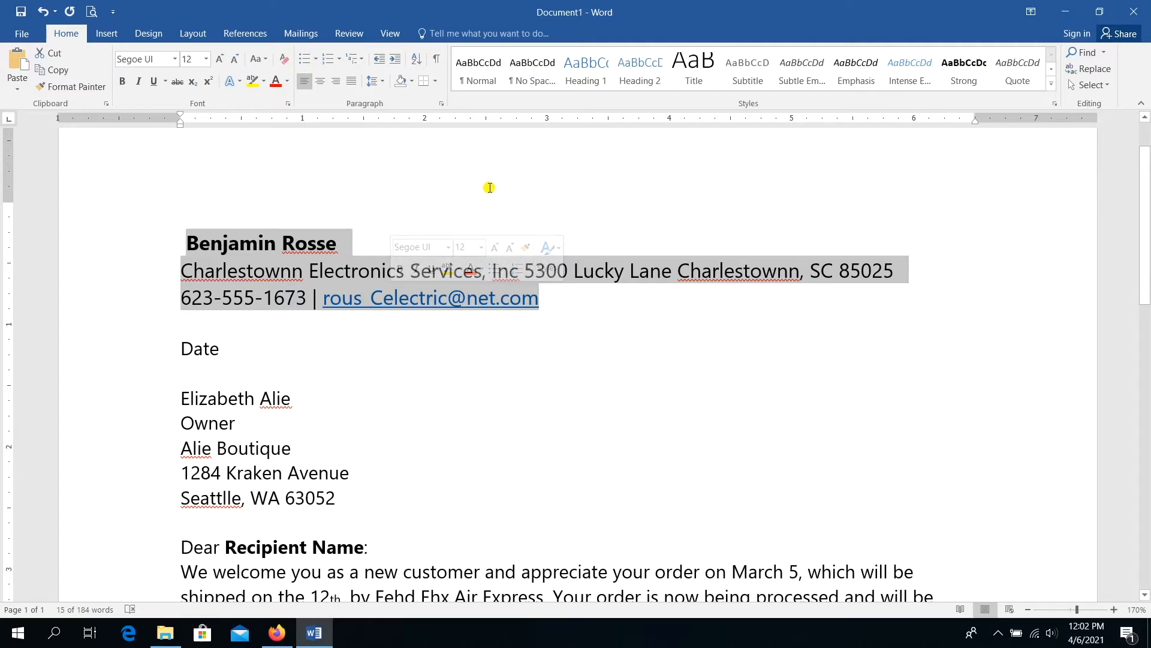
- Apply 1.15 line spacing to the letterhead lines and go to the File Info page
{"action": "left_click", "coordinate": [385, 86]}
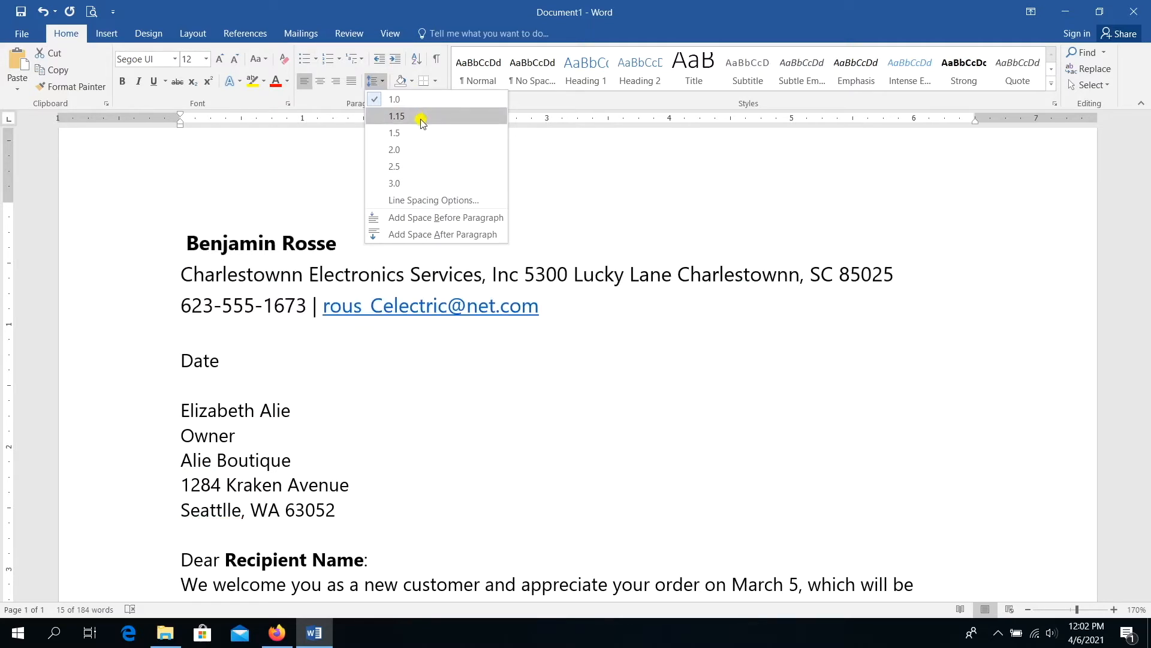
{"action": "left_click", "coordinate": [422, 117]}
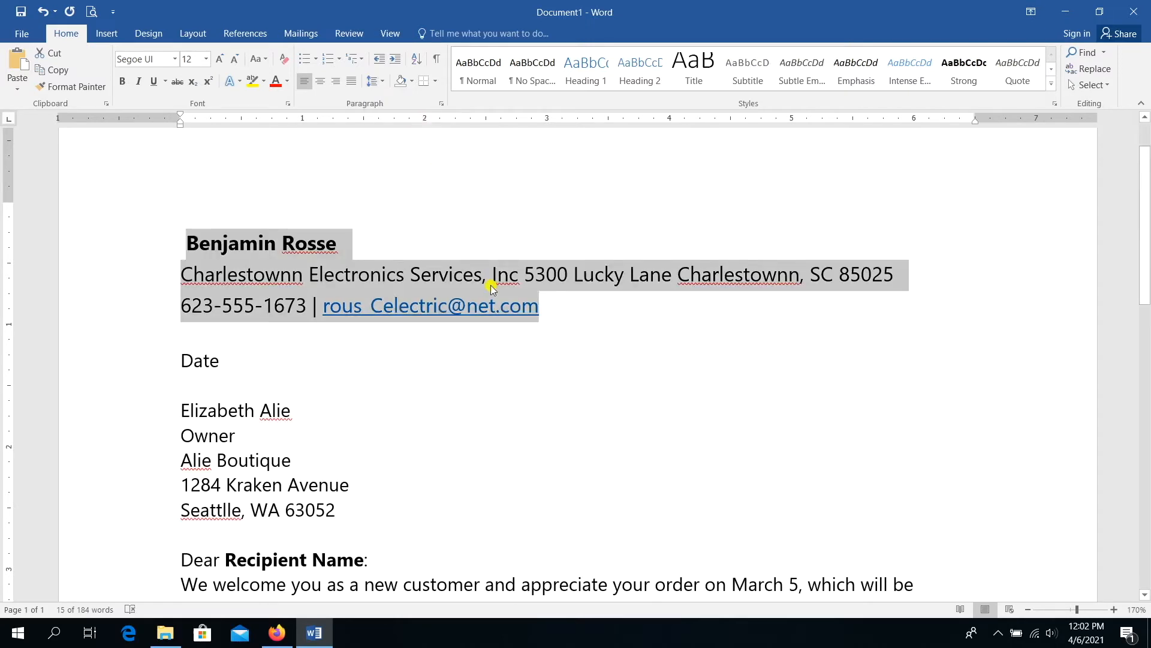
{"action": "left_click", "coordinate": [597, 319]}
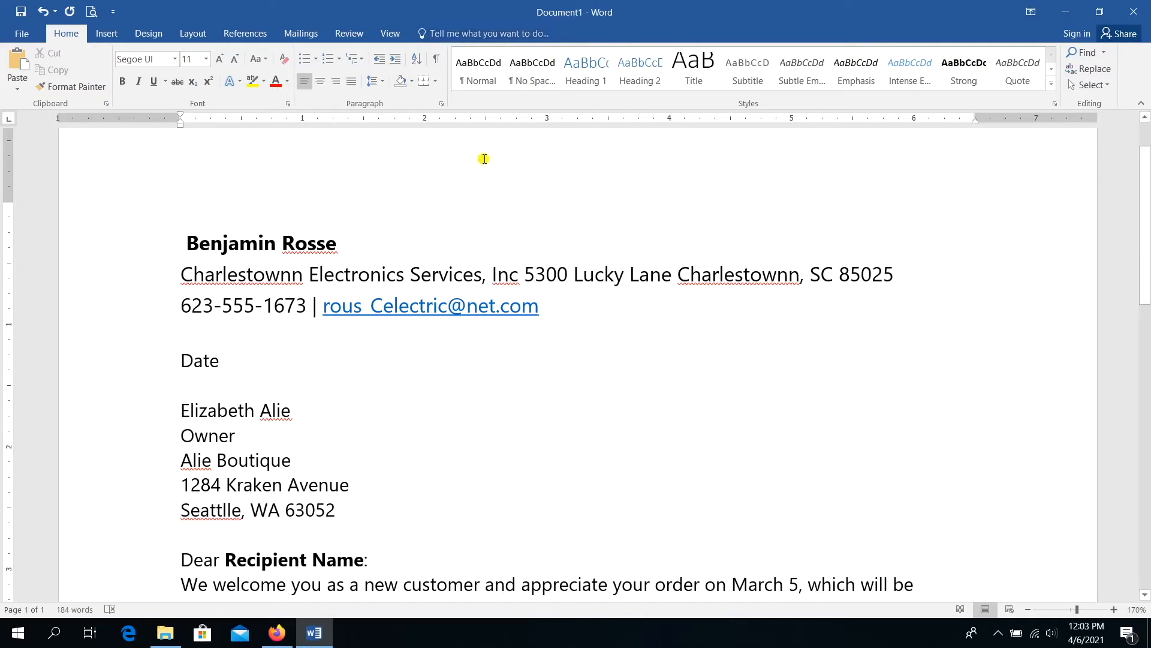
{"action": "left_click", "coordinate": [27, 35]}
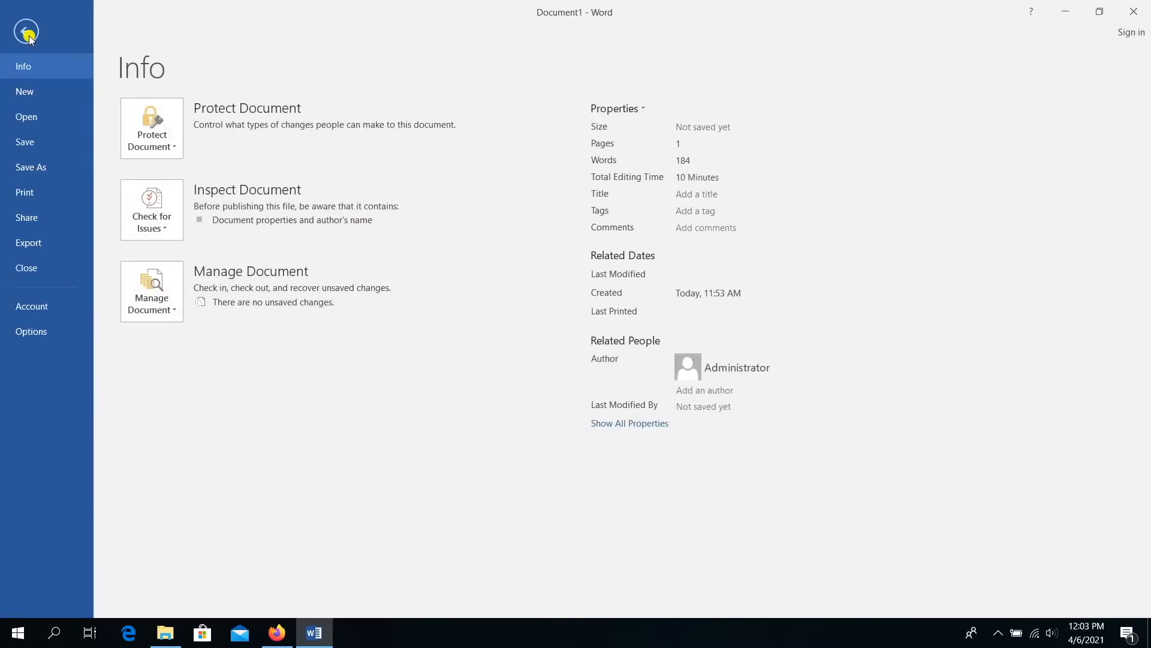
- Open the Save As dialog in This PC's Documents folder
{"action": "left_click", "coordinate": [42, 171]}
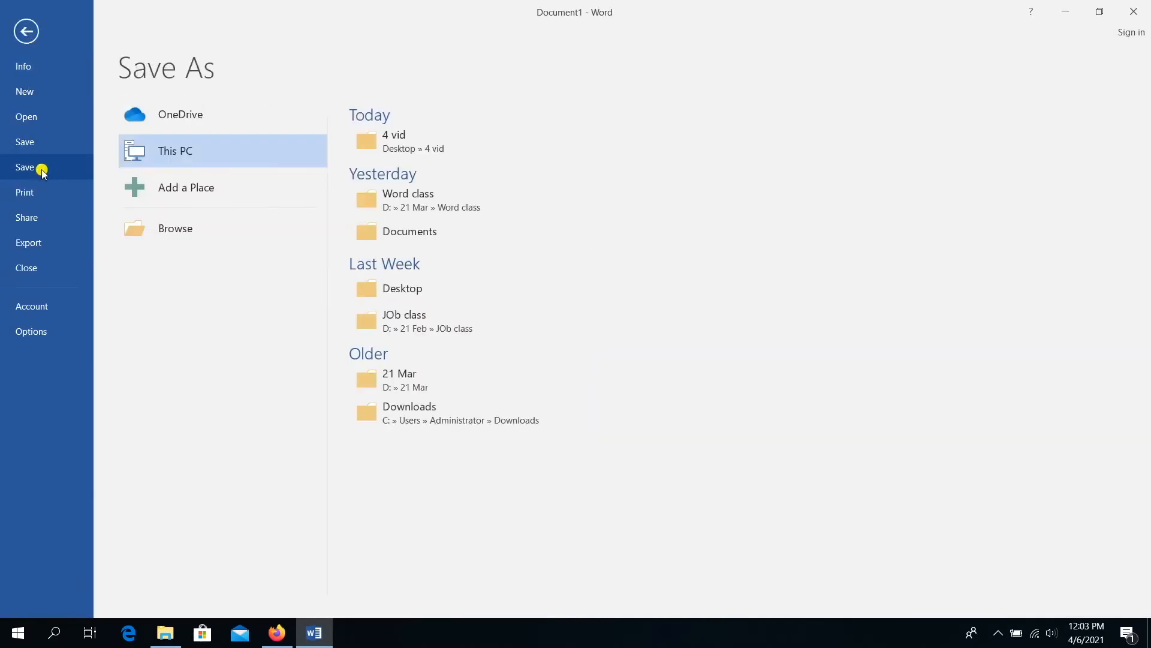
{"action": "left_click", "coordinate": [379, 232]}
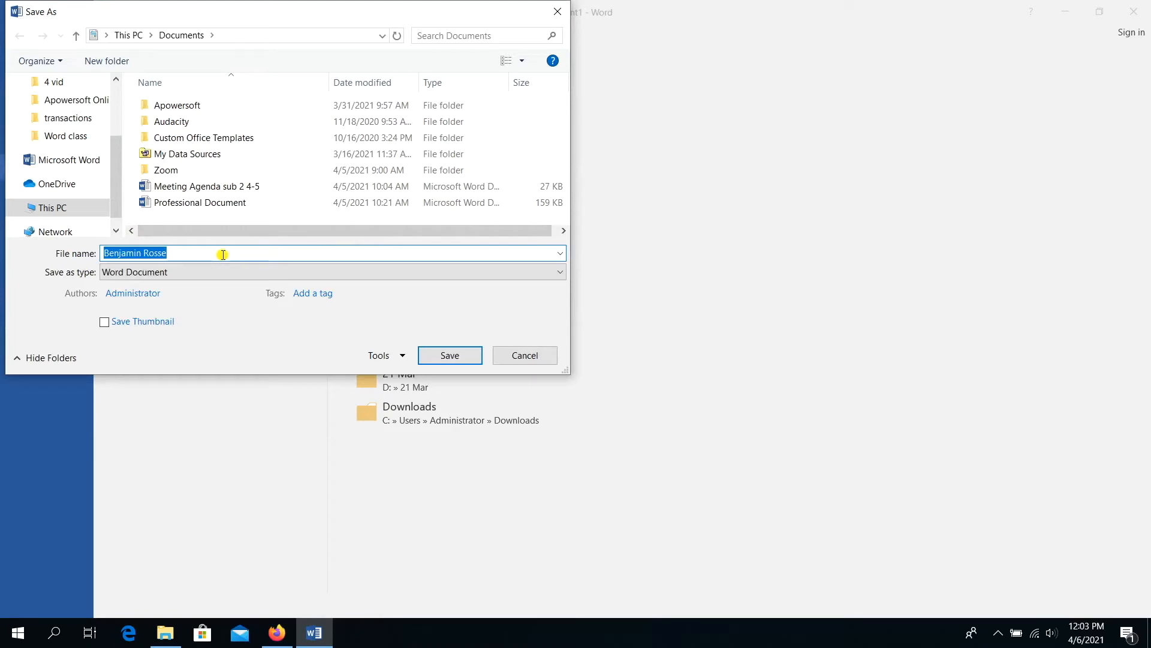
- Save the document in Documents with the file name 'Letter'
{"action": "left_click", "coordinate": [199, 254]}
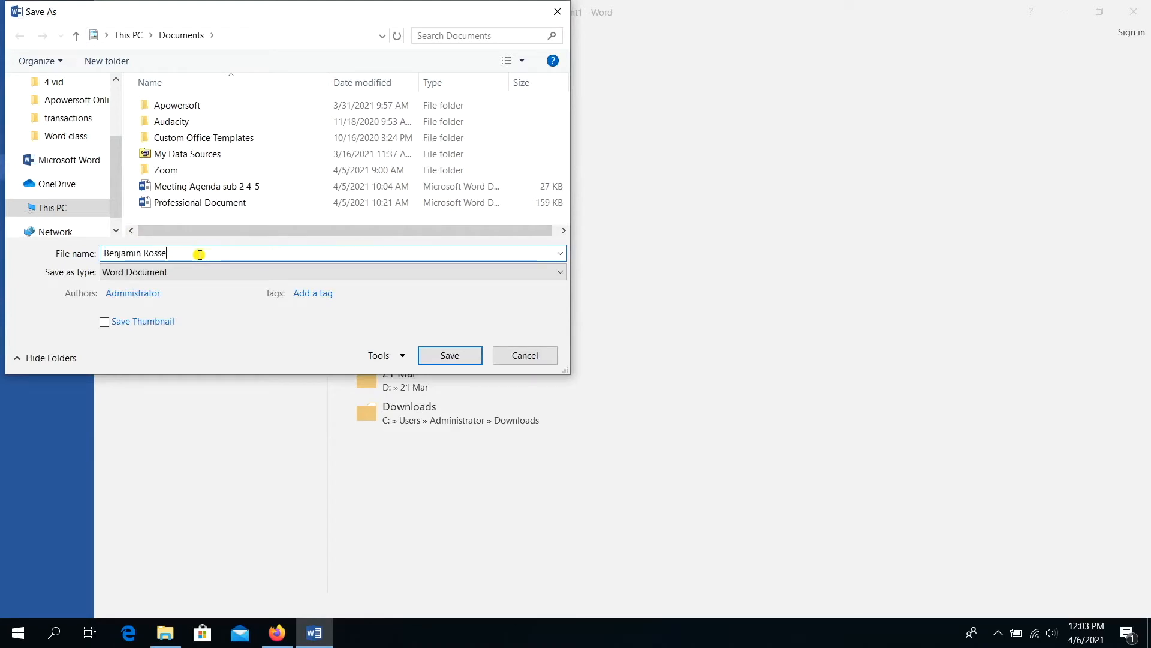
{"action": "left_click_drag", "start_coordinate": [199, 254], "coordinate": [105, 252]}
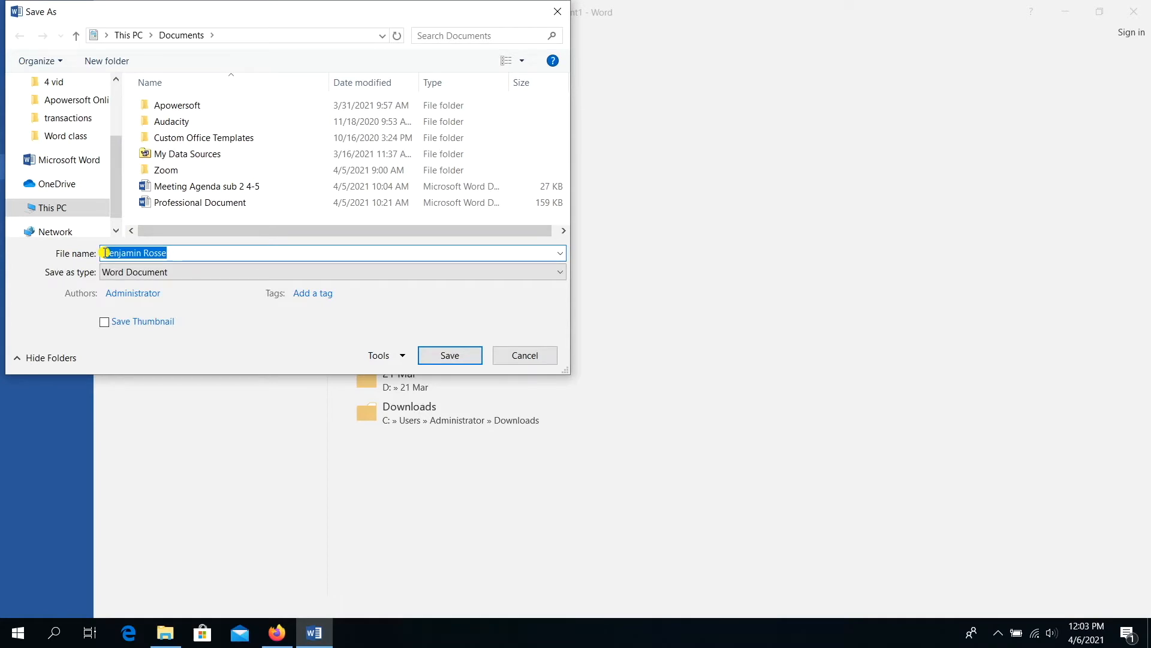
{"action": "type", "text": "Le"}
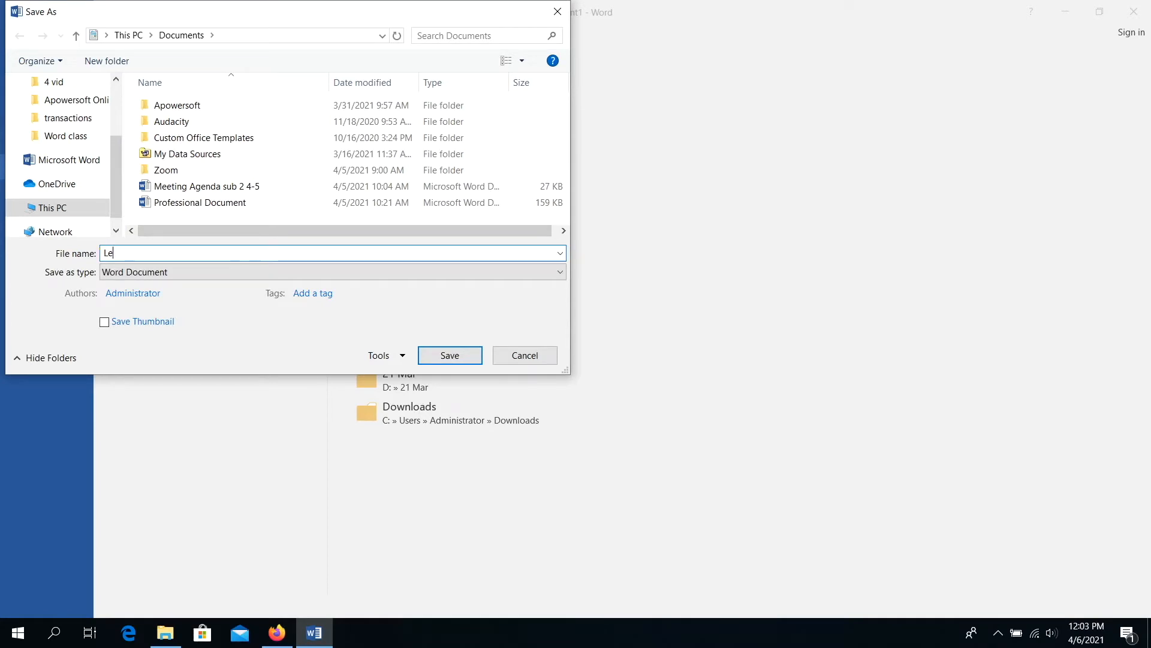
{"action": "type", "text": "tter"}
{"action": "left_click", "coordinate": [433, 355]}
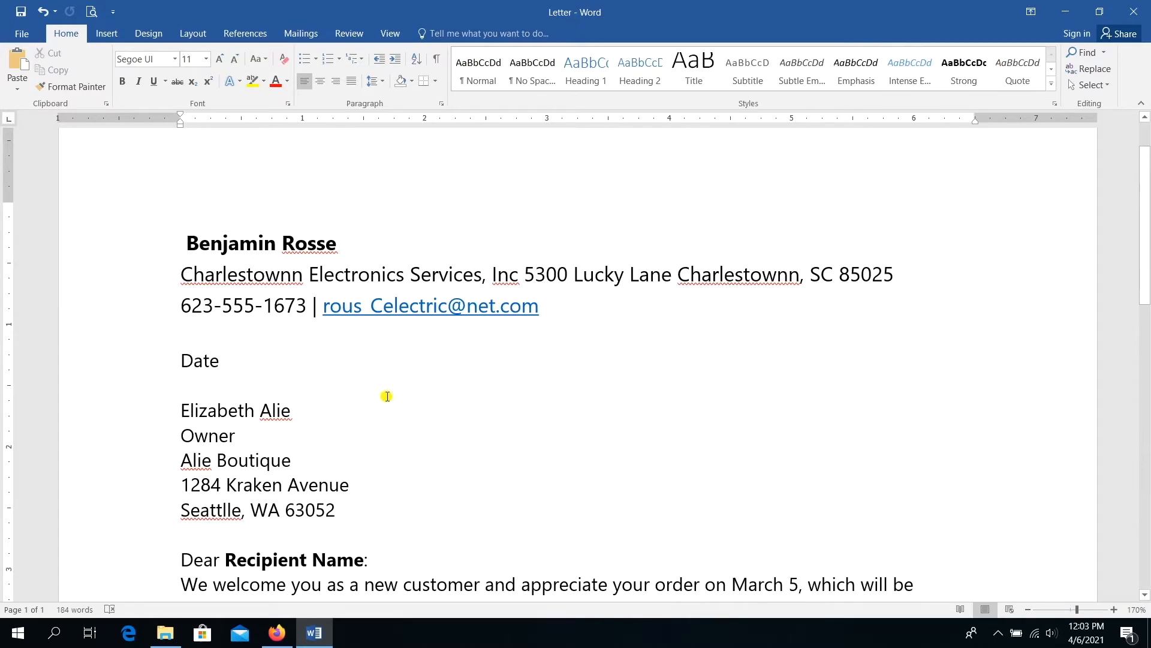
- Select the recipient's name line below Date
{"action": "left_click_drag", "start_coordinate": [305, 411], "coordinate": [218, 419]}
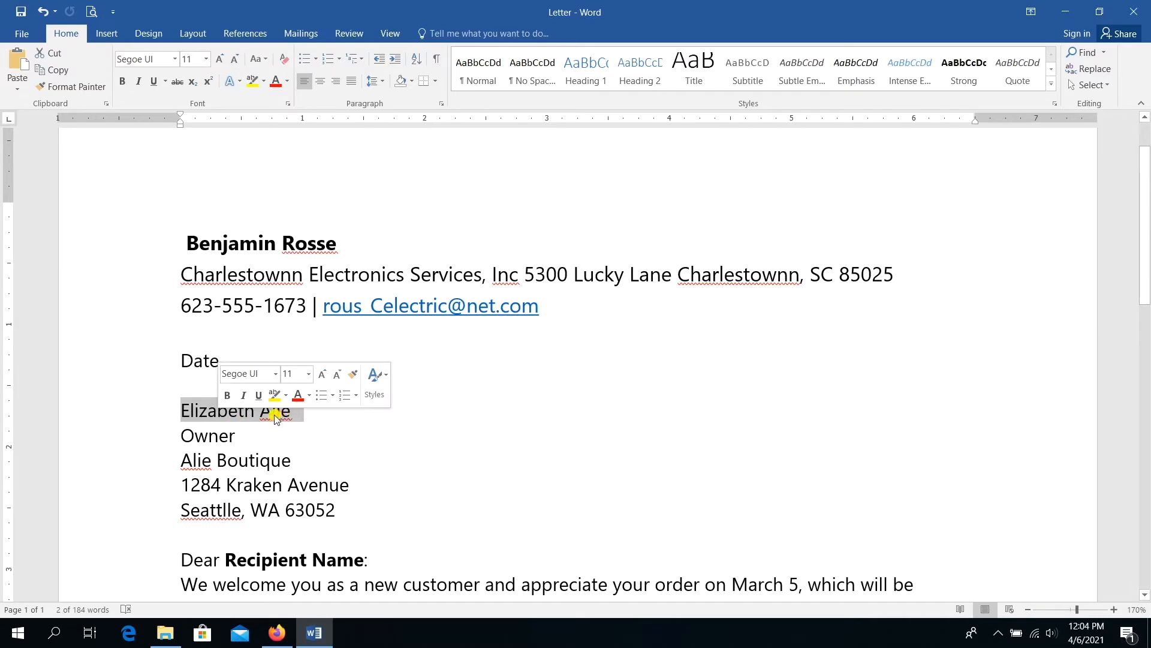
- Make the recipient's name line bold
{"action": "left_click", "coordinate": [227, 397]}
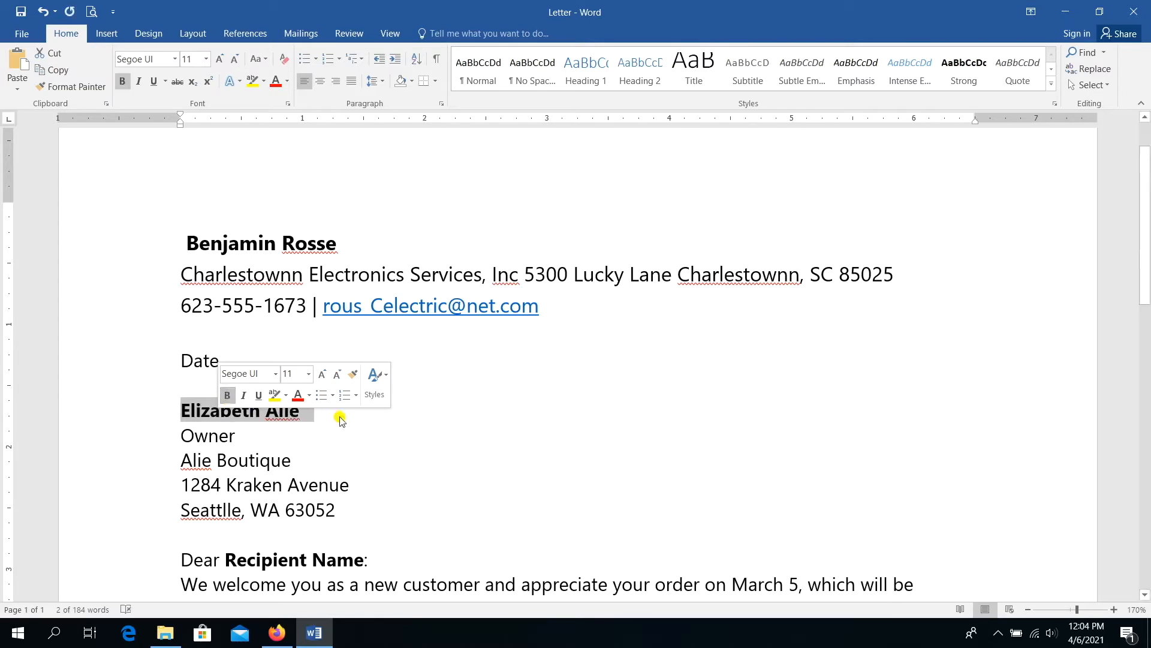
{"action": "left_click", "coordinate": [399, 423]}
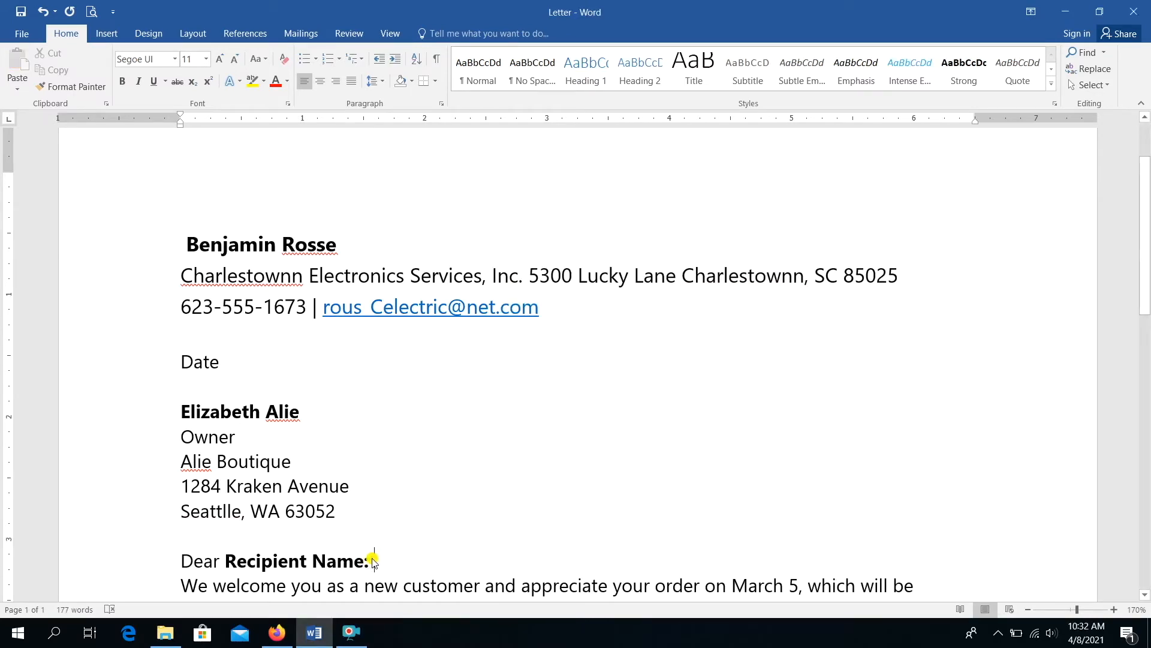
{"action": "key", "text": "BackSpace"}
{"action": "key", "text": "ctrl+z"}
- Unbold the 'Recipient Name:' salutation placeholder and replace it with the recipient's first name
{"action": "left_click", "coordinate": [301, 562]}
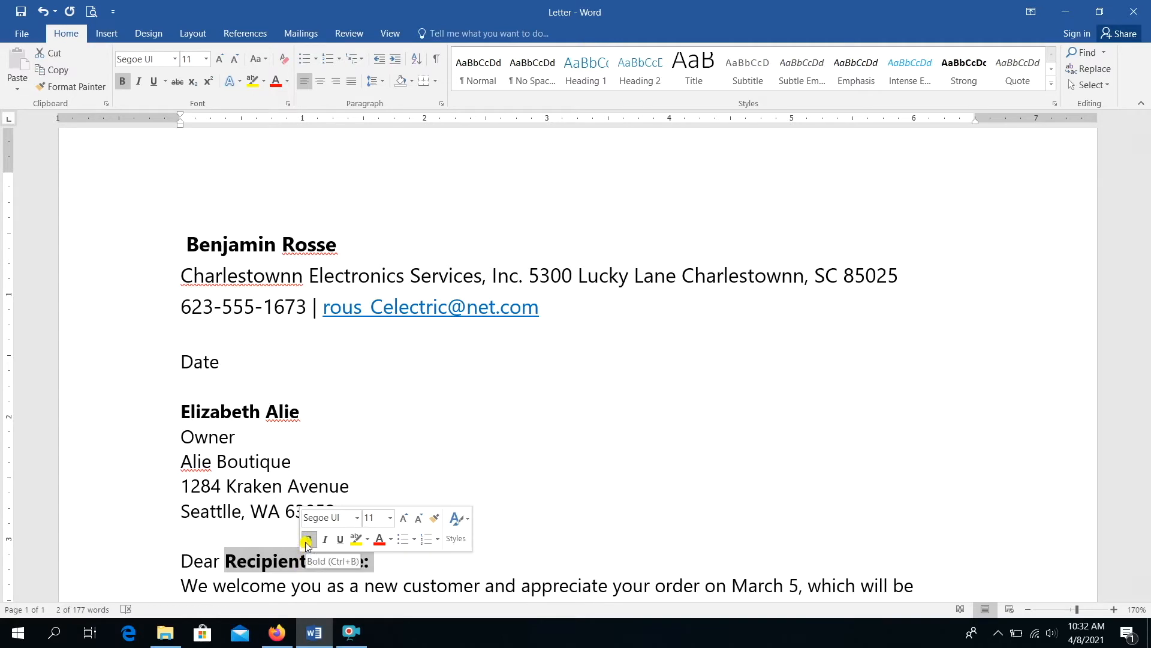
{"action": "left_click", "coordinate": [307, 541]}
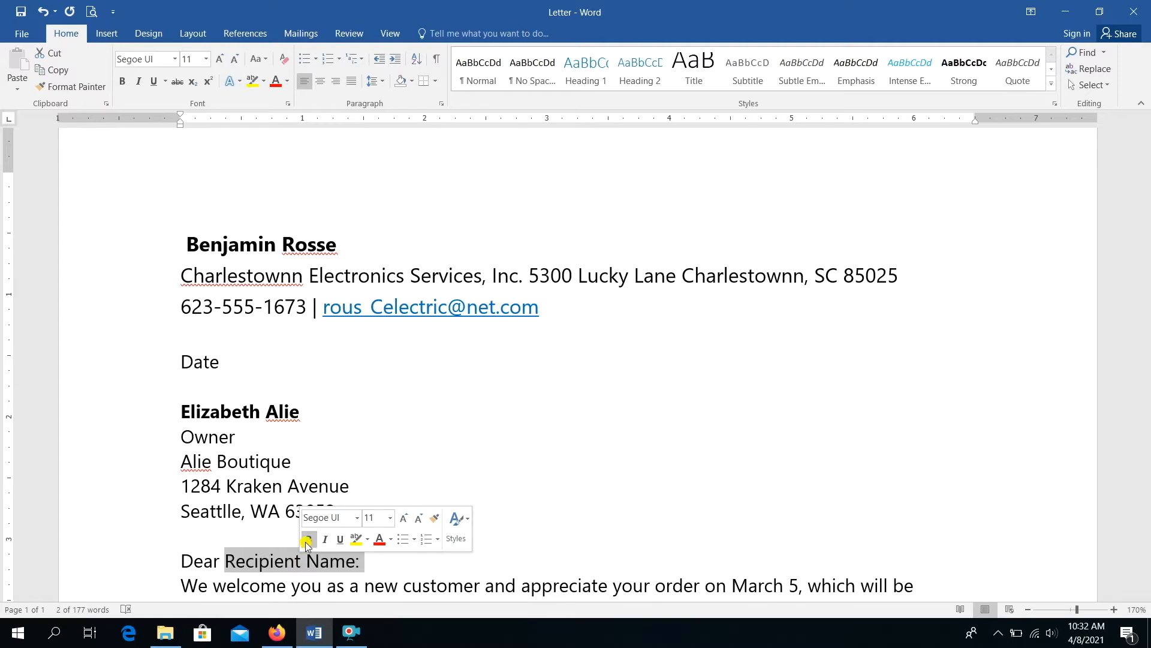
{"action": "type", "text": "El"}
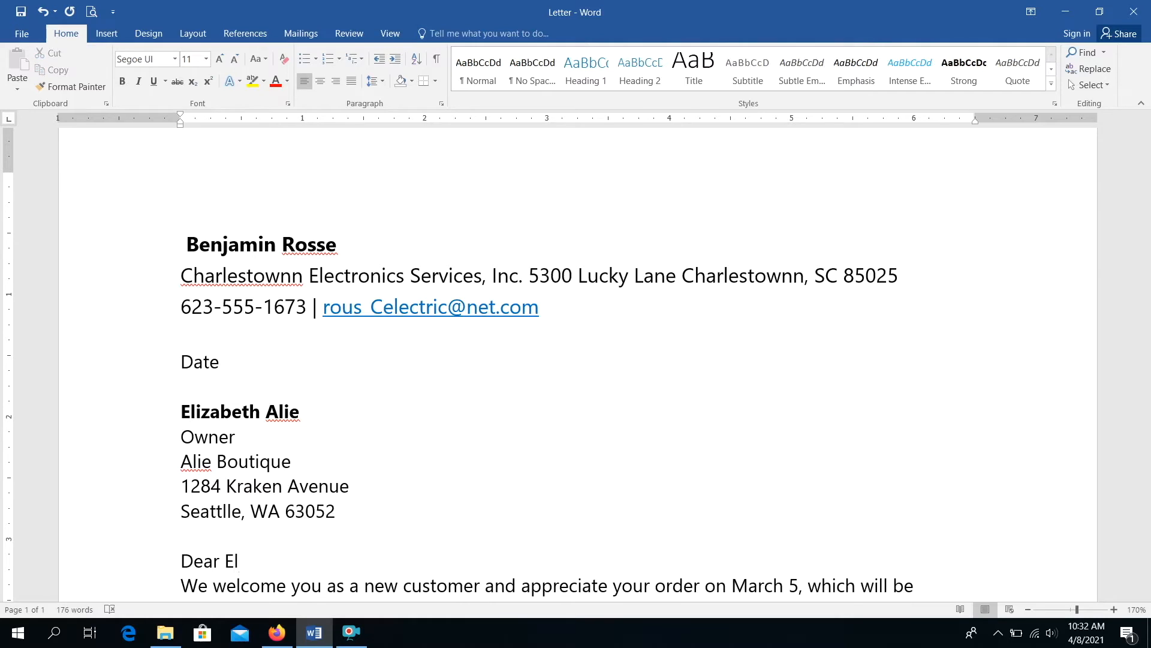
{"action": "type", "text": "izabeth,"}
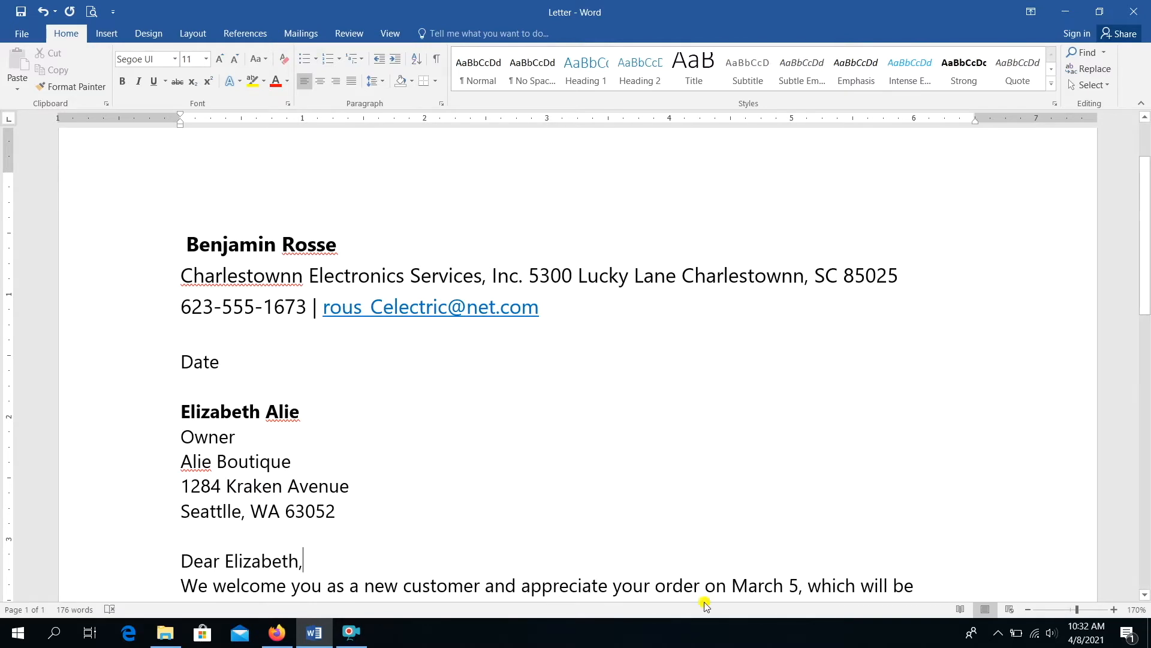
- Zoom the page view out step by step to 100%
{"action": "left_click", "coordinate": [1028, 609]}
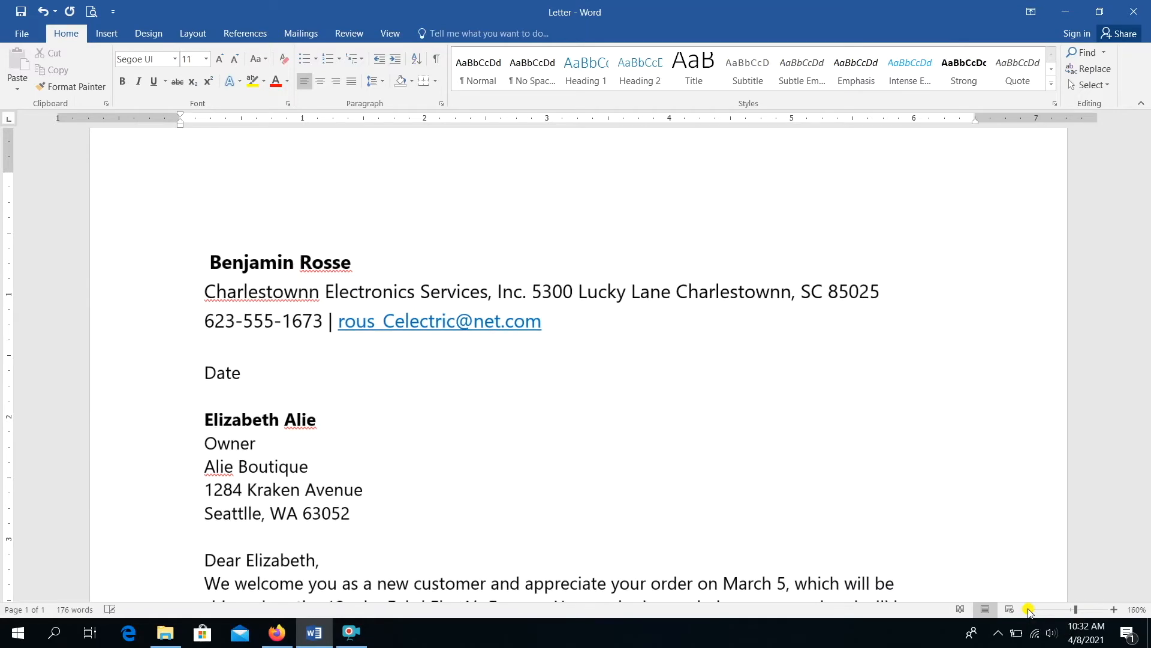
{"action": "left_click", "coordinate": [1029, 609]}
{"action": "left_click", "coordinate": [1028, 609]}
{"action": "left_click", "coordinate": [1028, 609]}
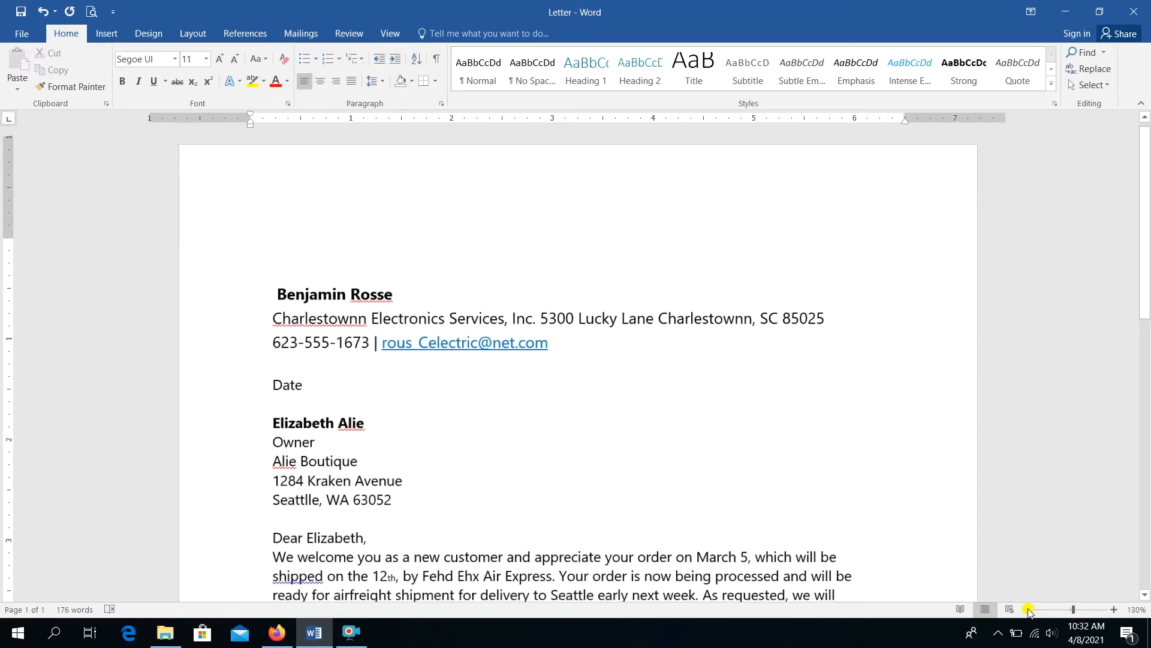
{"action": "left_click", "coordinate": [1029, 609]}
{"action": "left_click", "coordinate": [1028, 610]}
{"action": "left_click", "coordinate": [1028, 609]}
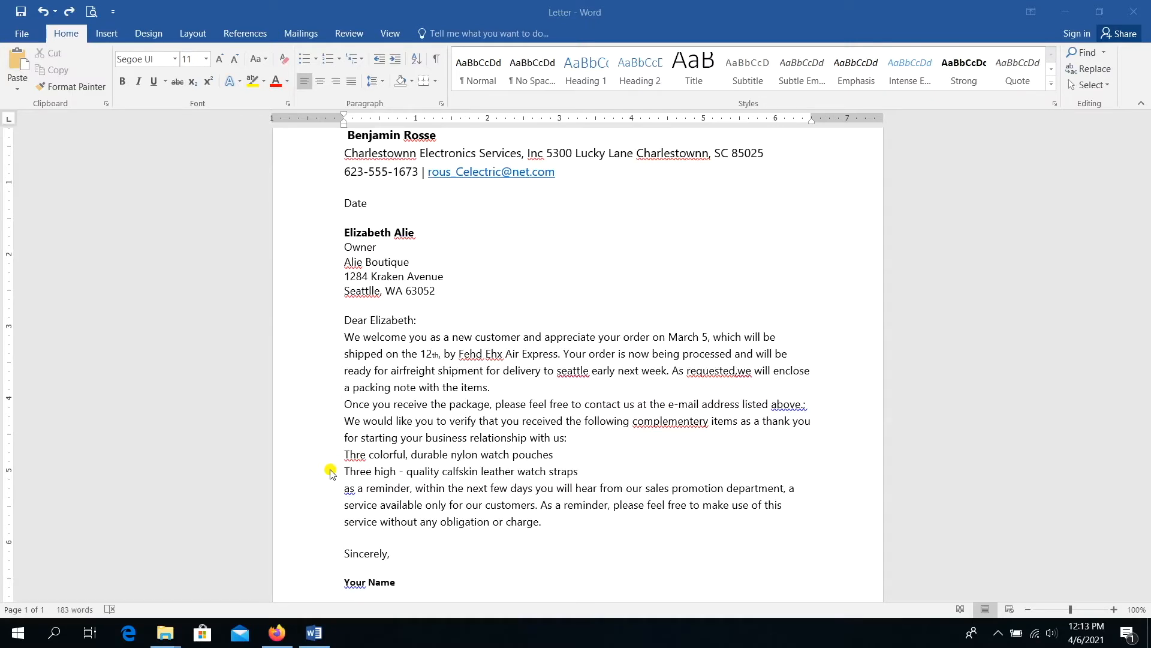
- Insert a blank line after the packing note paragraph, then select the body paragraphs
{"action": "left_click", "coordinate": [500, 388]}
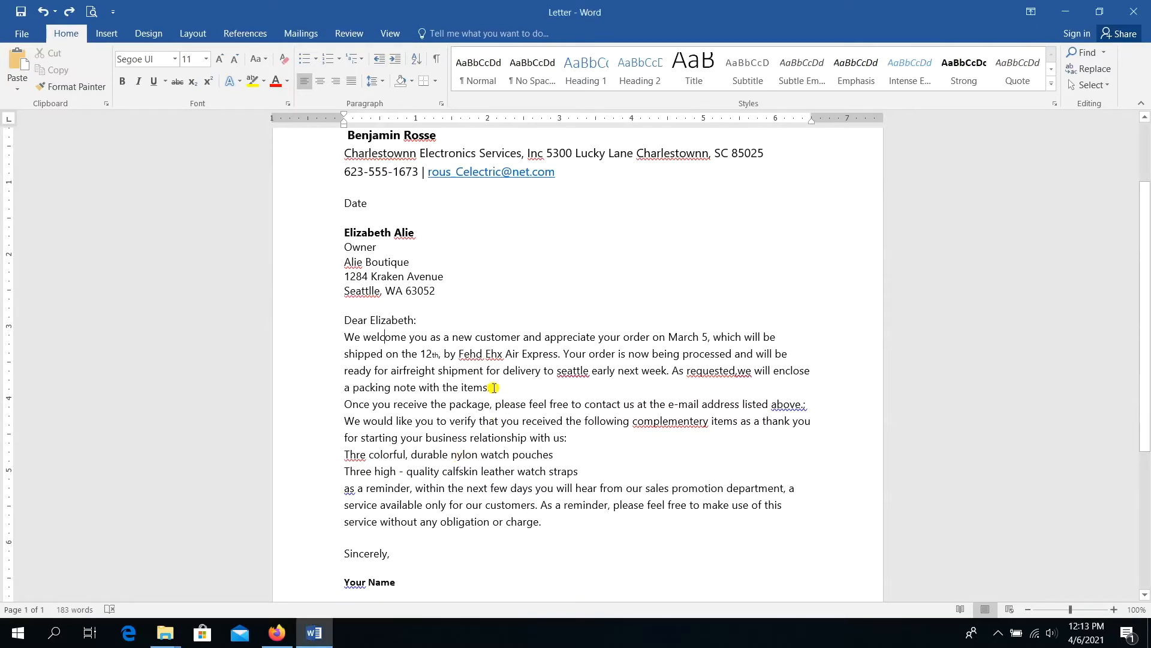
{"action": "left_click", "coordinate": [493, 387]}
{"action": "key", "text": "Return"}
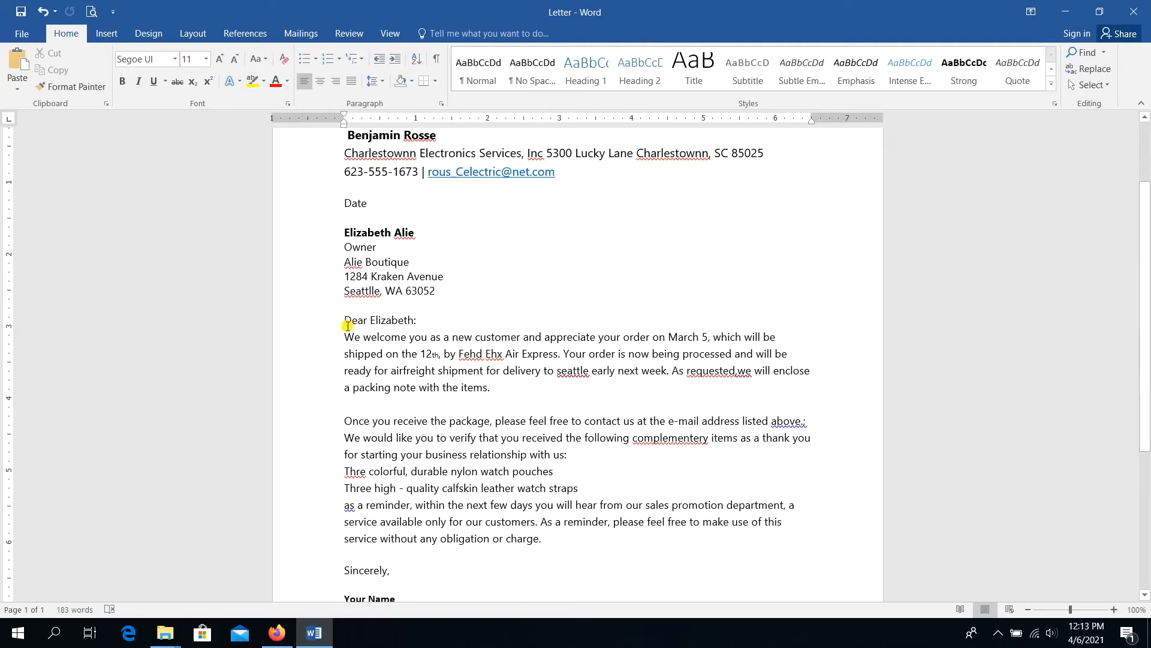
{"action": "left_click_drag", "start_coordinate": [345, 334], "coordinate": [546, 543]}
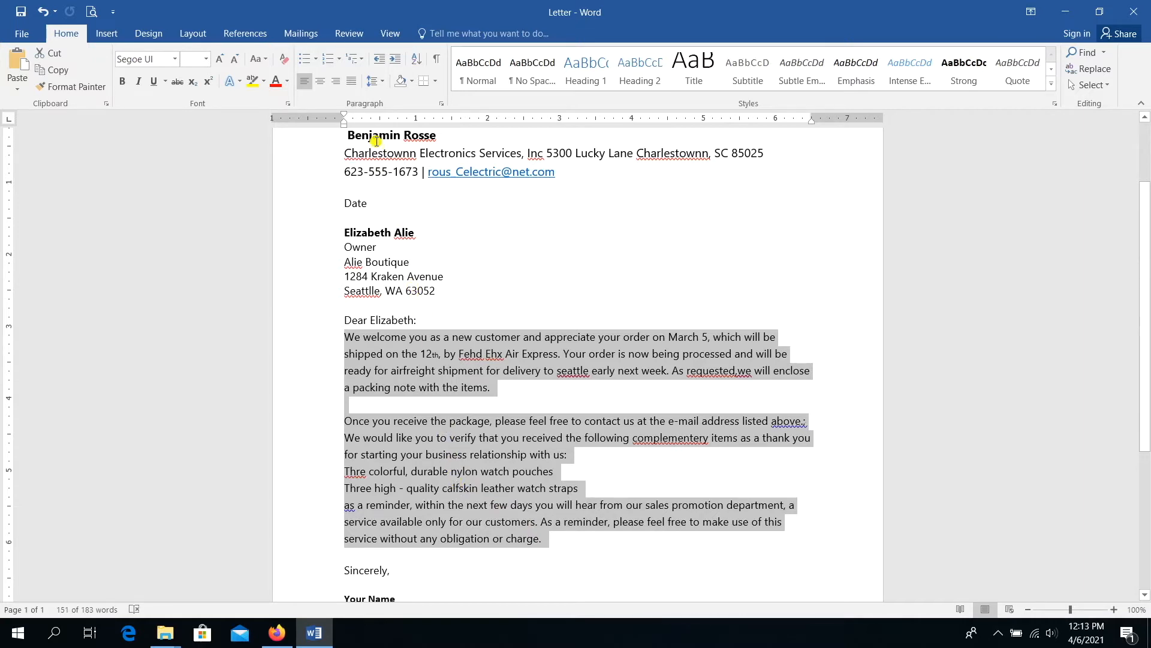
- Apply 1.5 line spacing to the body paragraphs and save the letter
{"action": "left_click", "coordinate": [380, 87]}
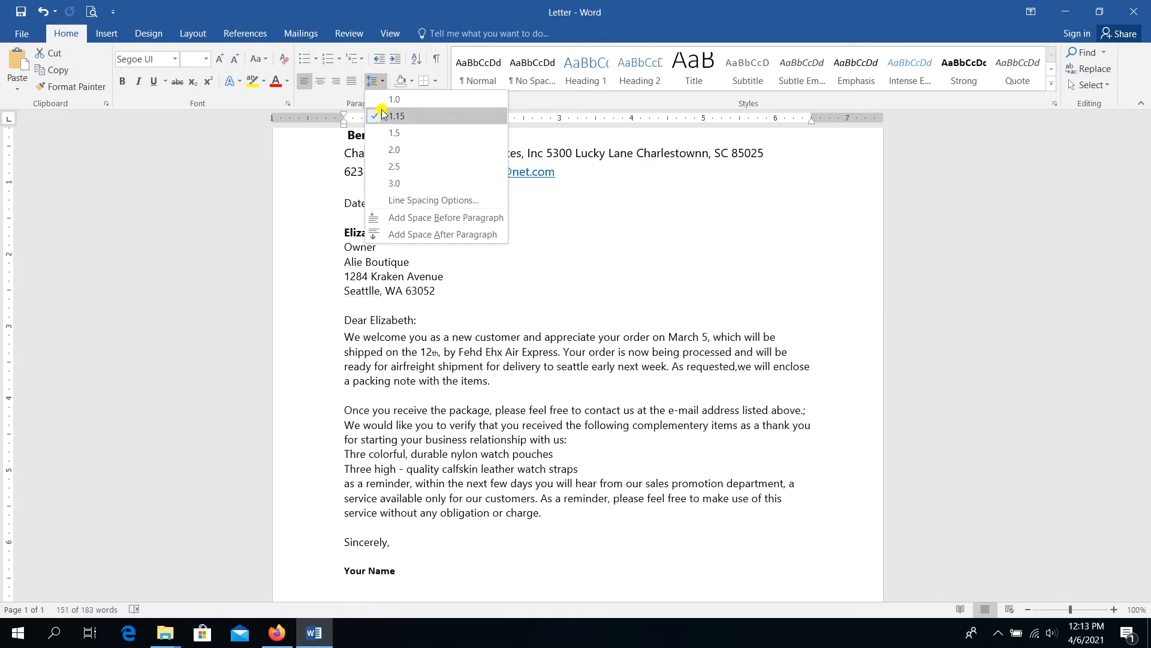
{"action": "left_click", "coordinate": [389, 133]}
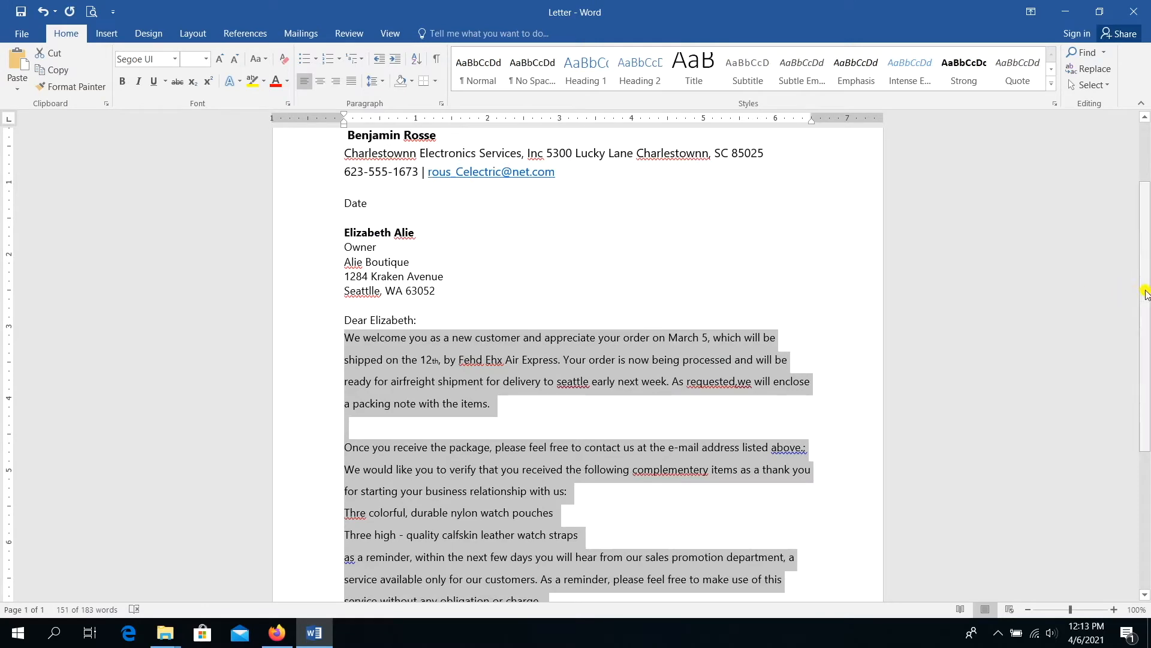
{"action": "left_click_drag", "start_coordinate": [1145, 293], "coordinate": [1143, 322]}
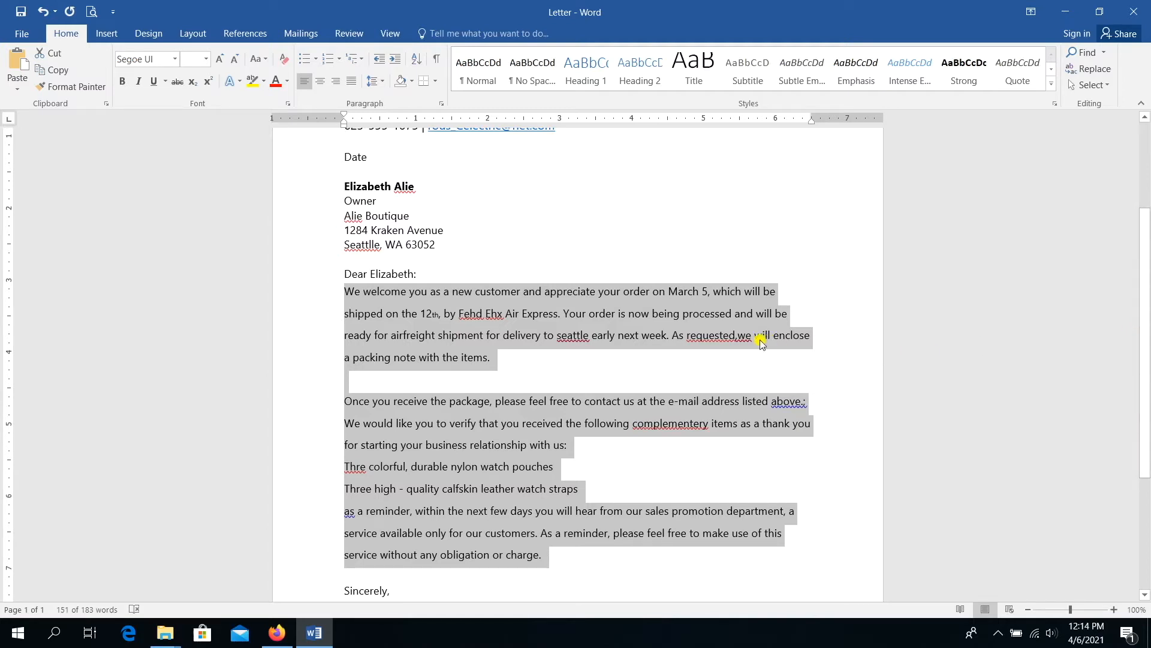
{"action": "left_click", "coordinate": [19, 12]}
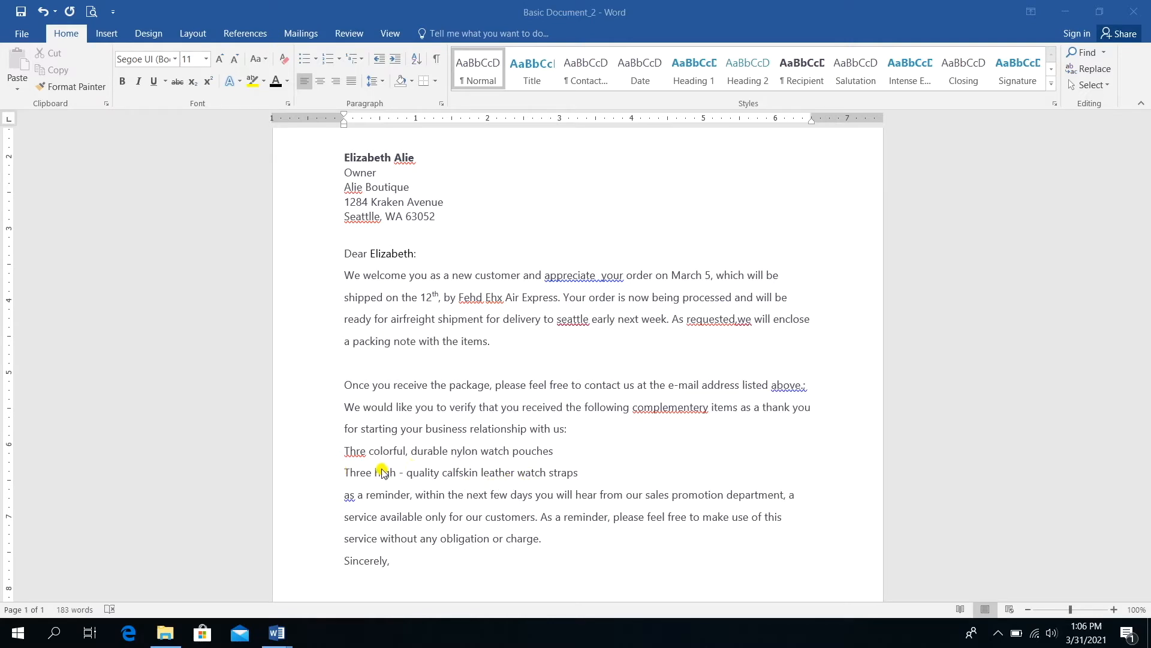
- Save the letter and format the two watch item lines as a bulleted list
{"action": "left_click", "coordinate": [553, 452]}
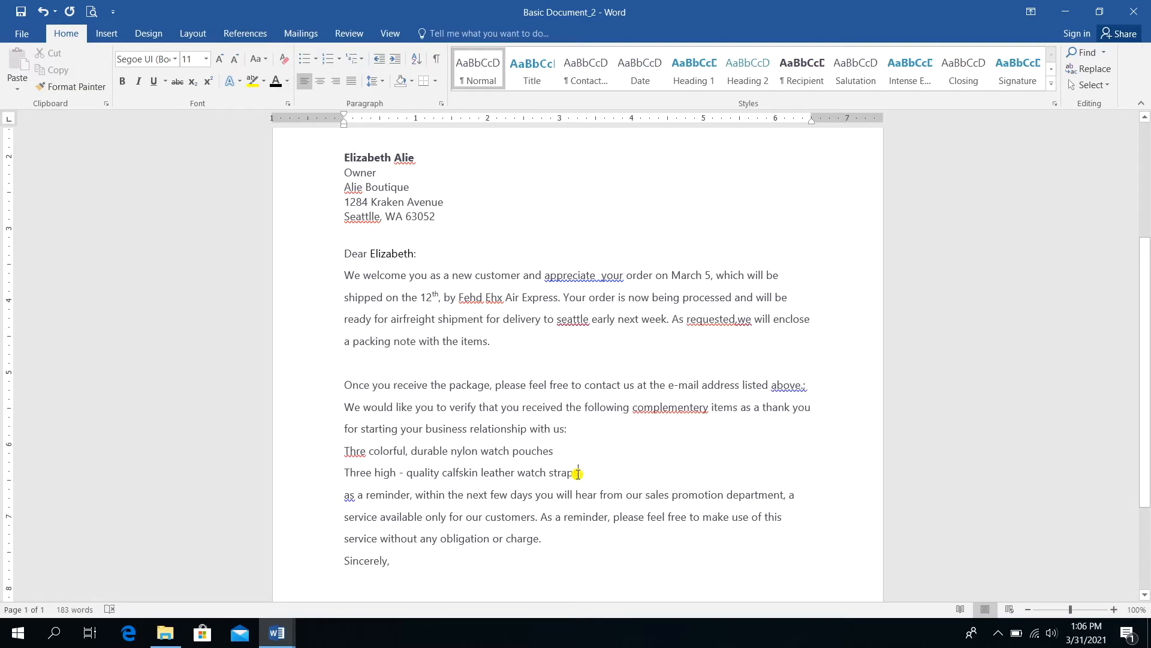
{"action": "key", "text": "ctrl+s"}
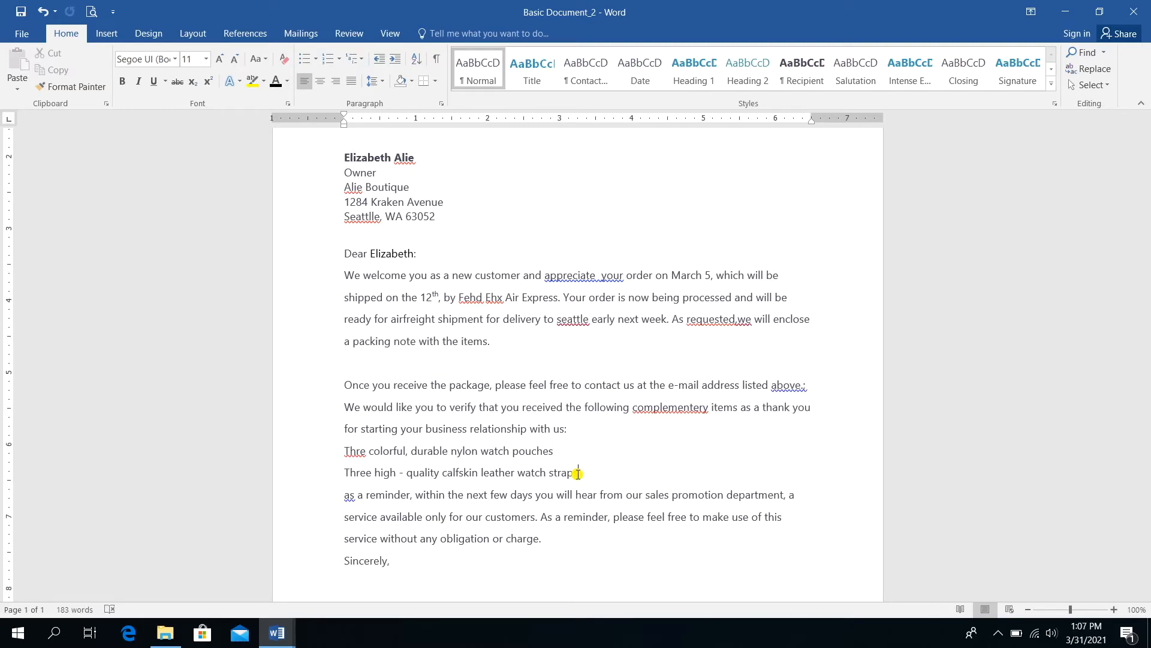
{"action": "left_click_drag", "start_coordinate": [578, 474], "coordinate": [345, 452]}
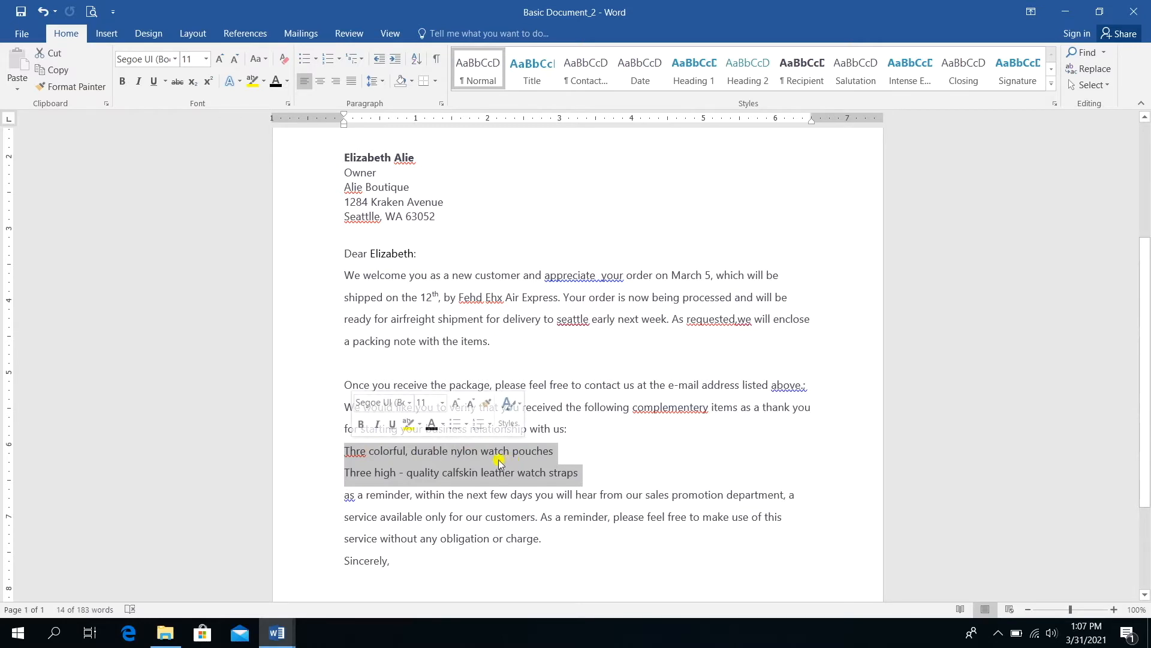
{"action": "left_click", "coordinate": [454, 427]}
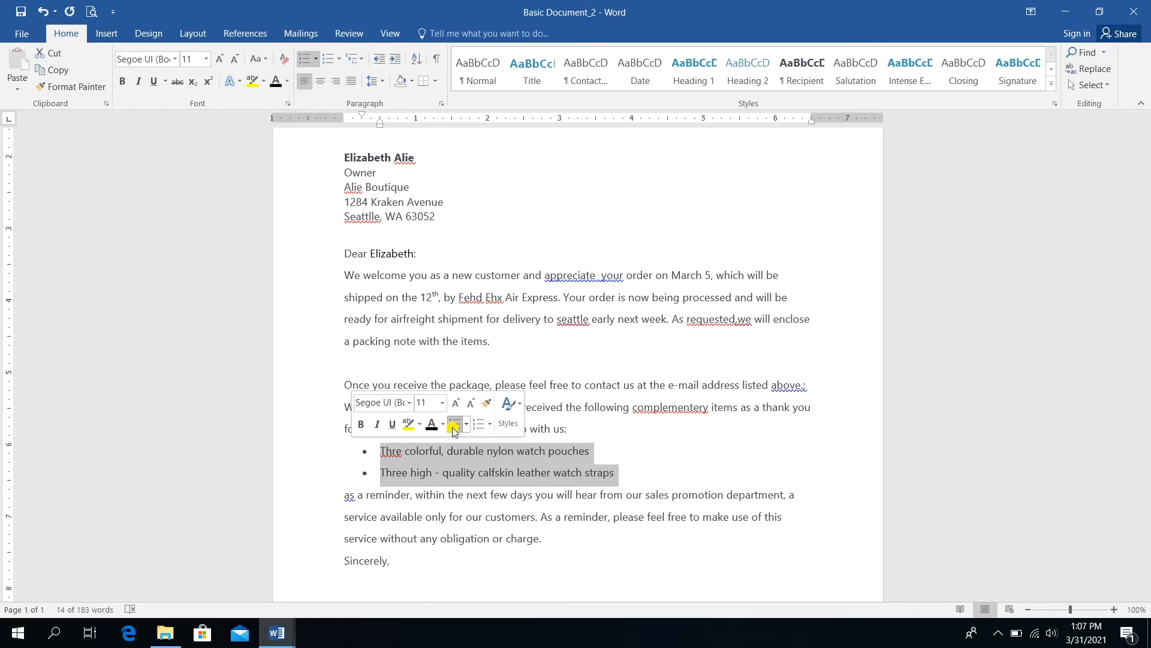
{"action": "left_click", "coordinate": [676, 464]}
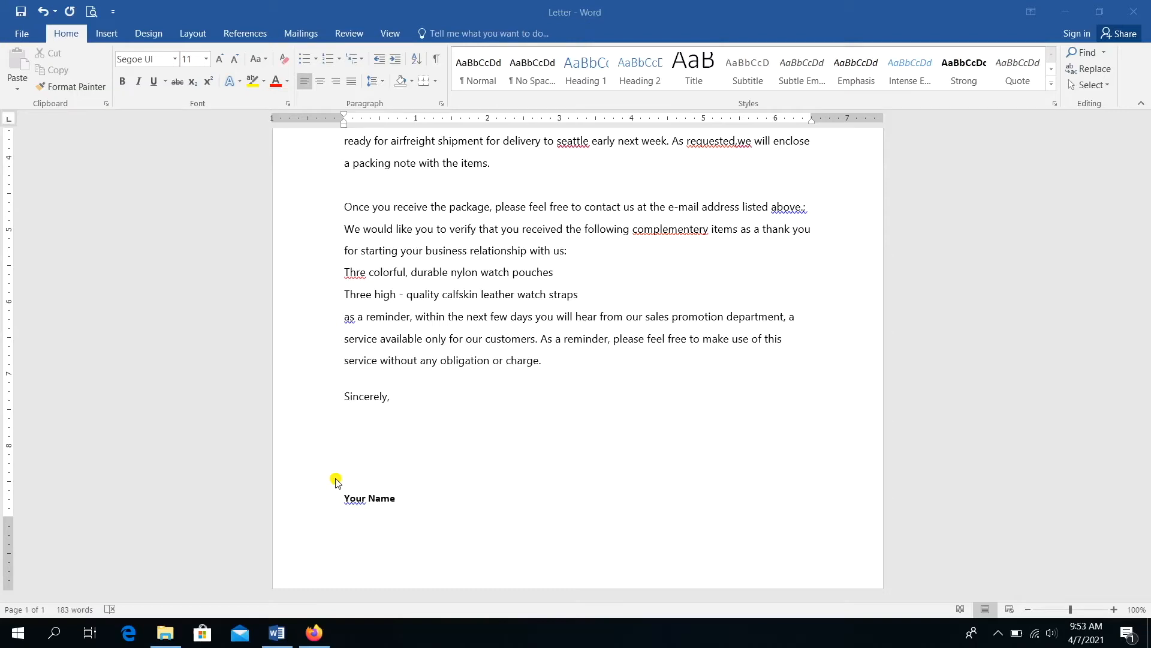
{"action": "left_click", "coordinate": [493, 209]}
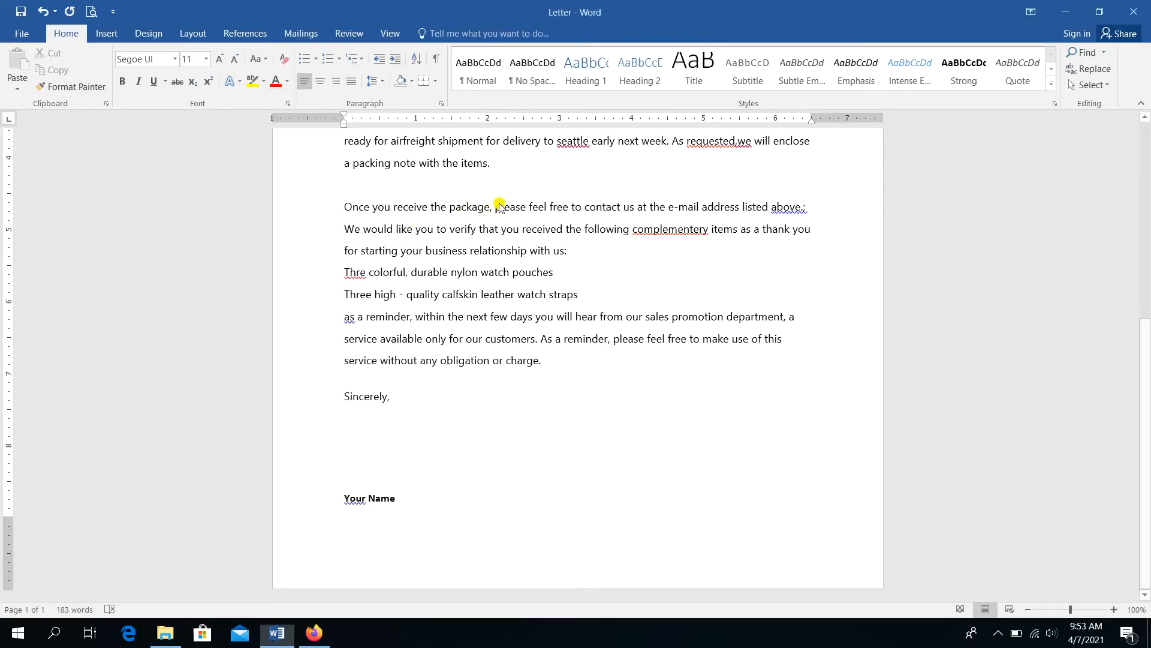
{"action": "left_click_drag", "start_coordinate": [497, 206], "coordinate": [583, 207]}
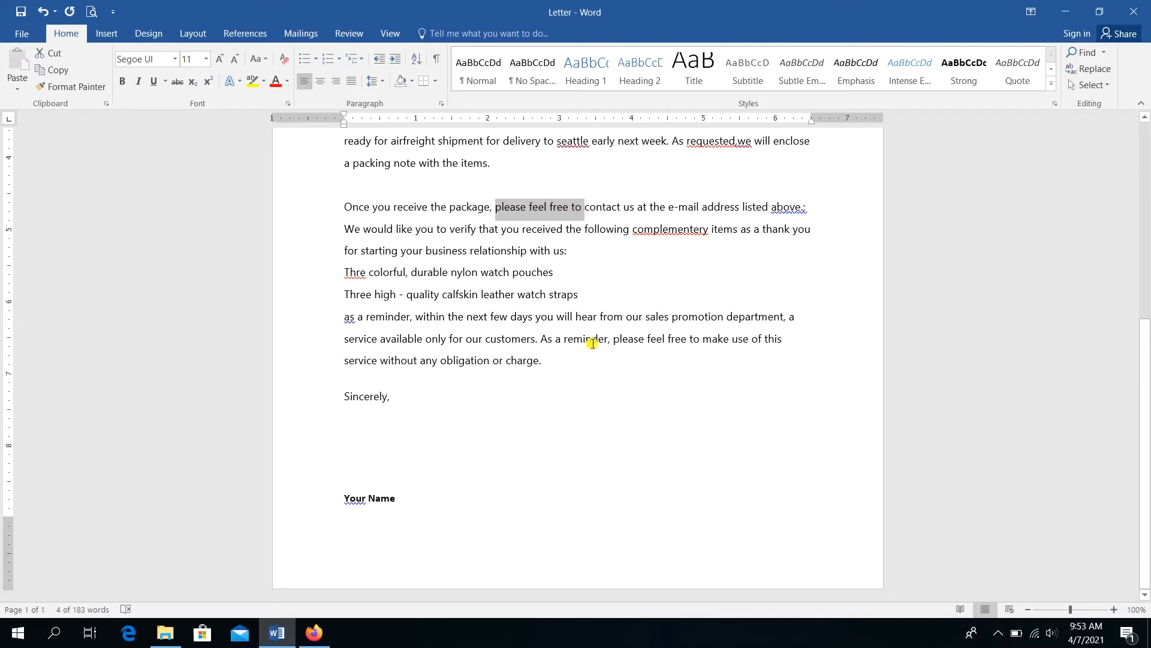
{"action": "left_click", "coordinate": [622, 340]}
{"action": "left_click_drag", "start_coordinate": [613, 339], "coordinate": [701, 340]}
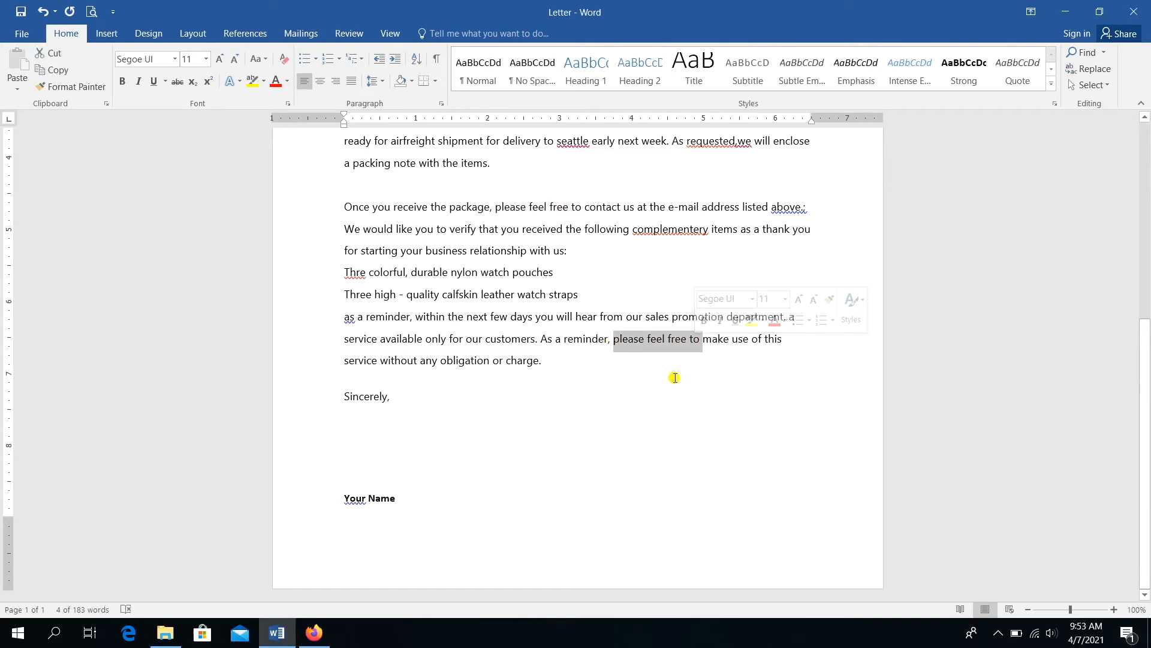
{"action": "left_click", "coordinate": [674, 377]}
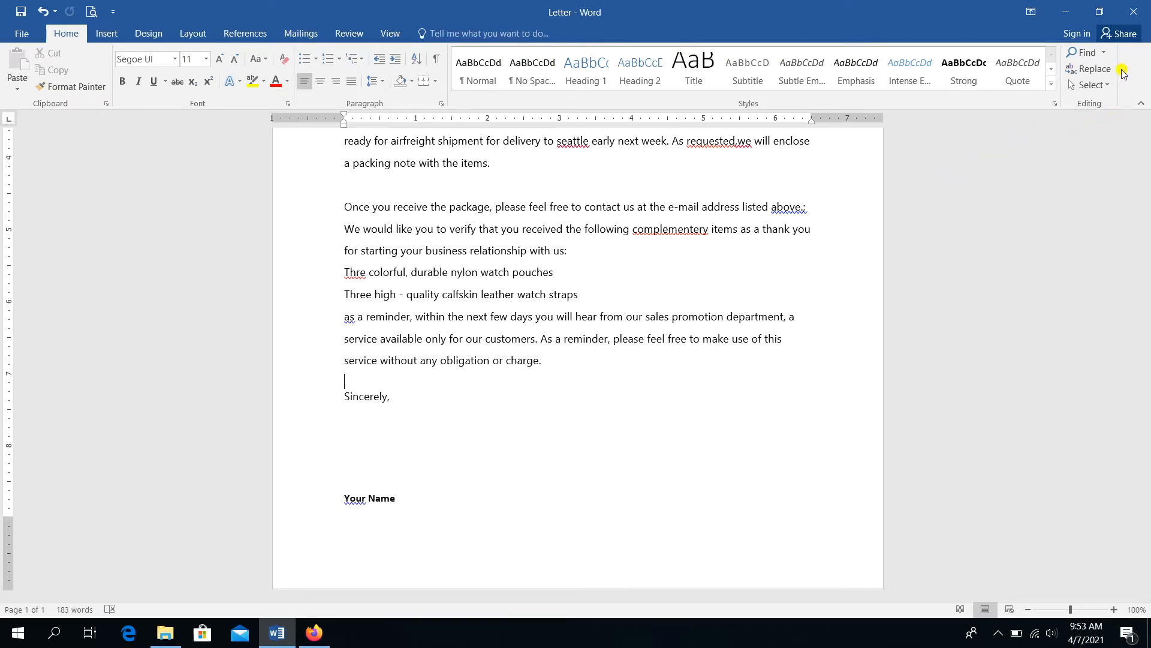
{"action": "left_click", "coordinate": [1104, 72]}
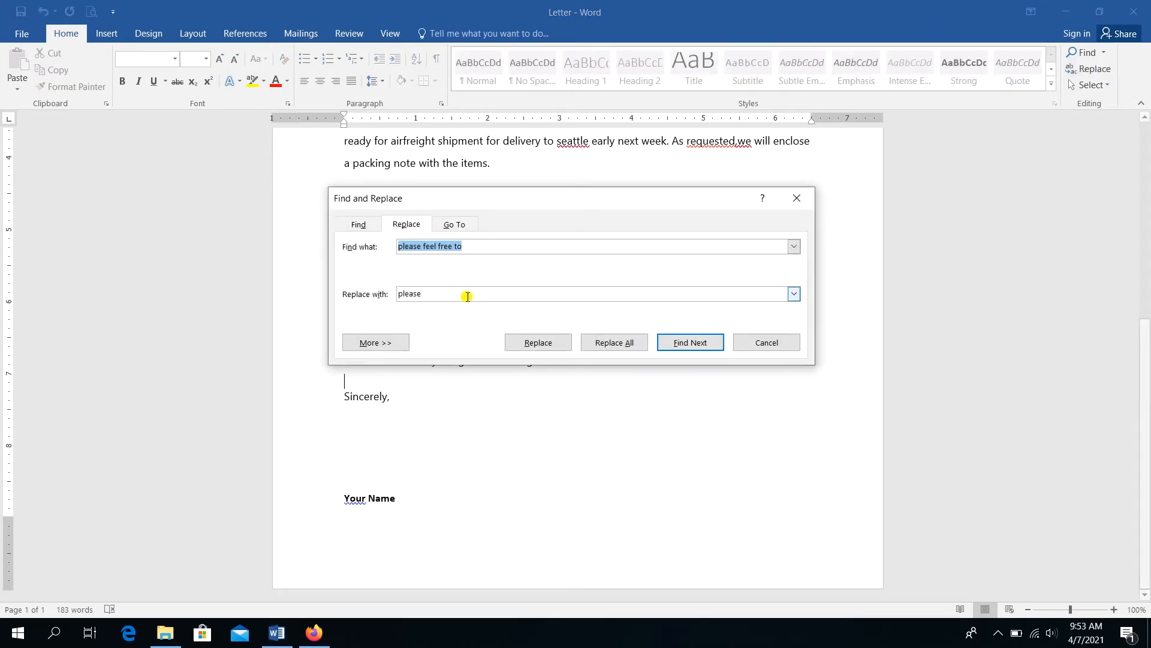
{"action": "left_click", "coordinate": [469, 247]}
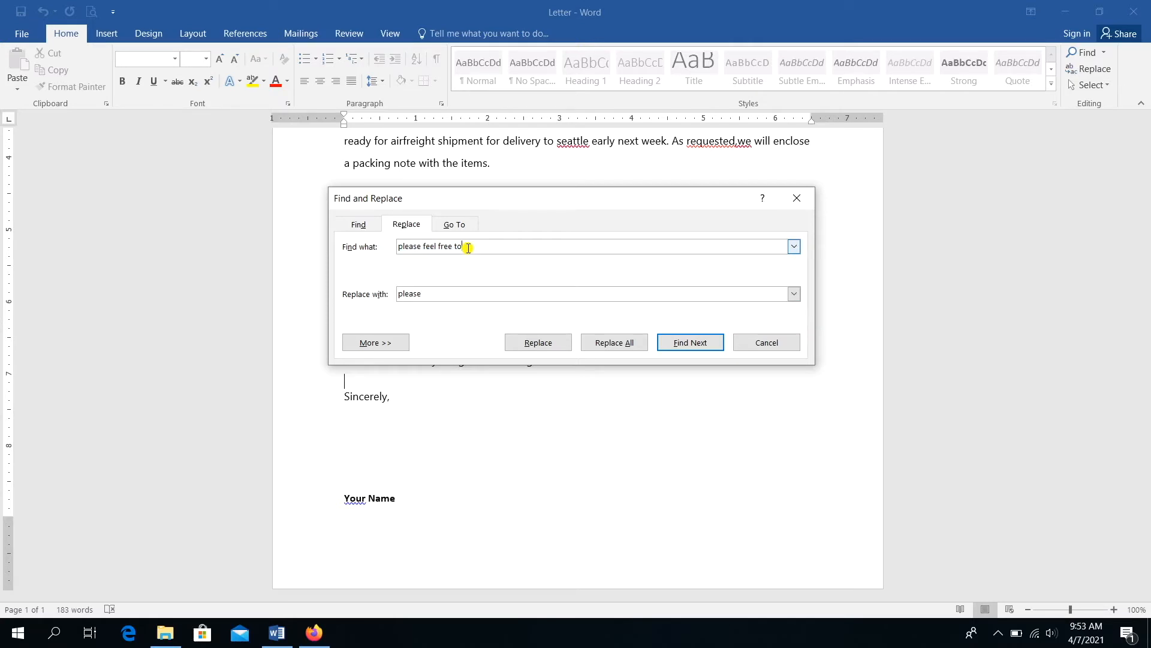
{"action": "key", "text": "BackSpace"}
{"action": "key", "text": "BackSpace"}
{"action": "left_click", "coordinate": [443, 293]}
{"action": "left_click", "coordinate": [614, 342]}
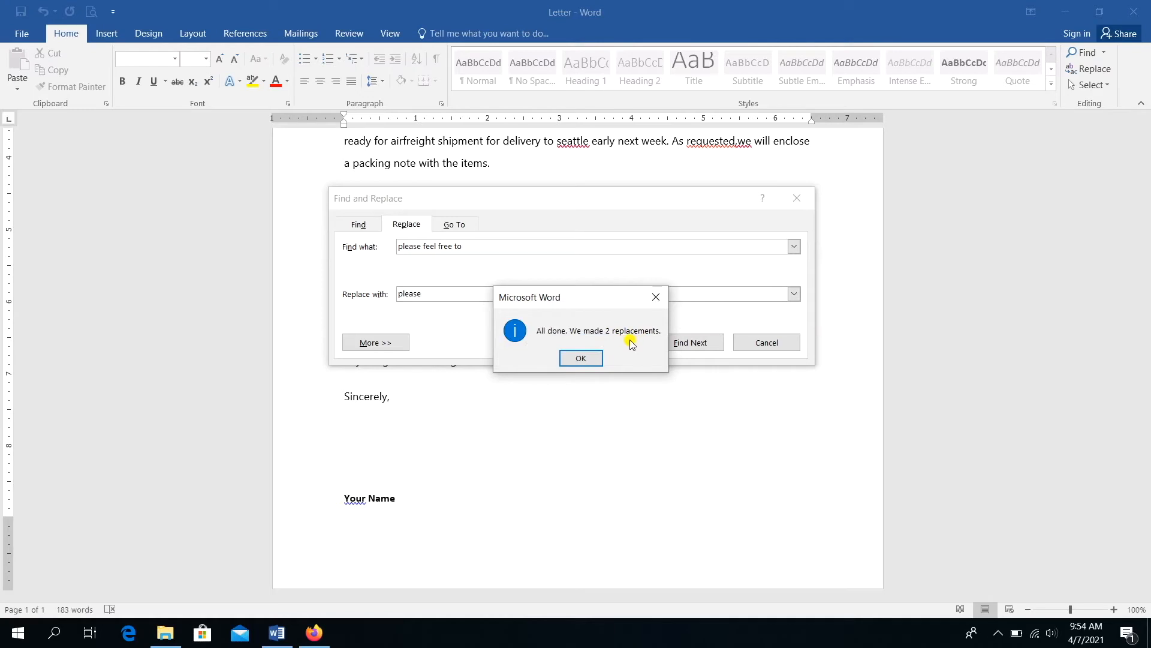
{"action": "left_click", "coordinate": [581, 359]}
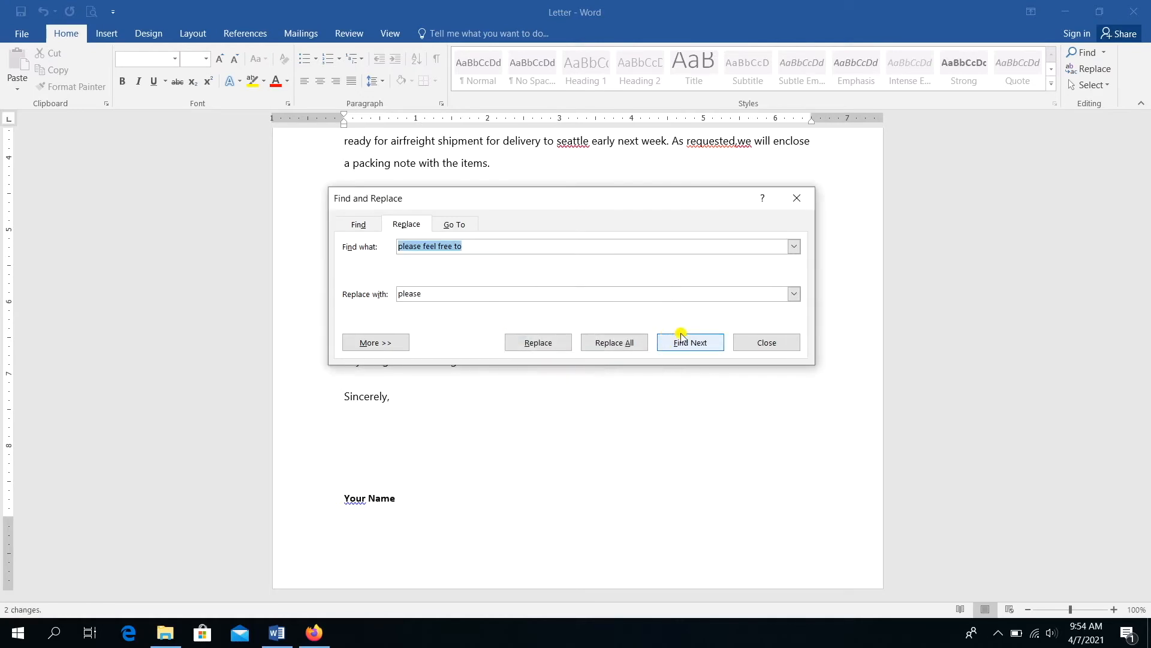
{"action": "left_click", "coordinate": [743, 344]}
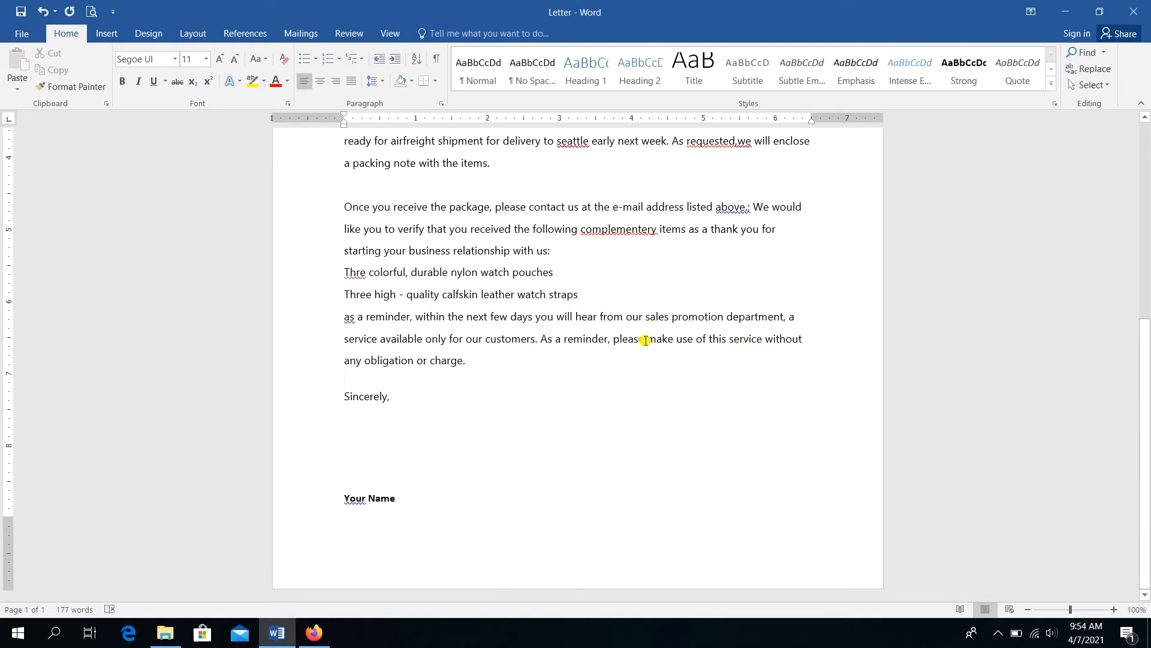
{"action": "left_click_drag", "start_coordinate": [644, 338], "coordinate": [608, 340]}
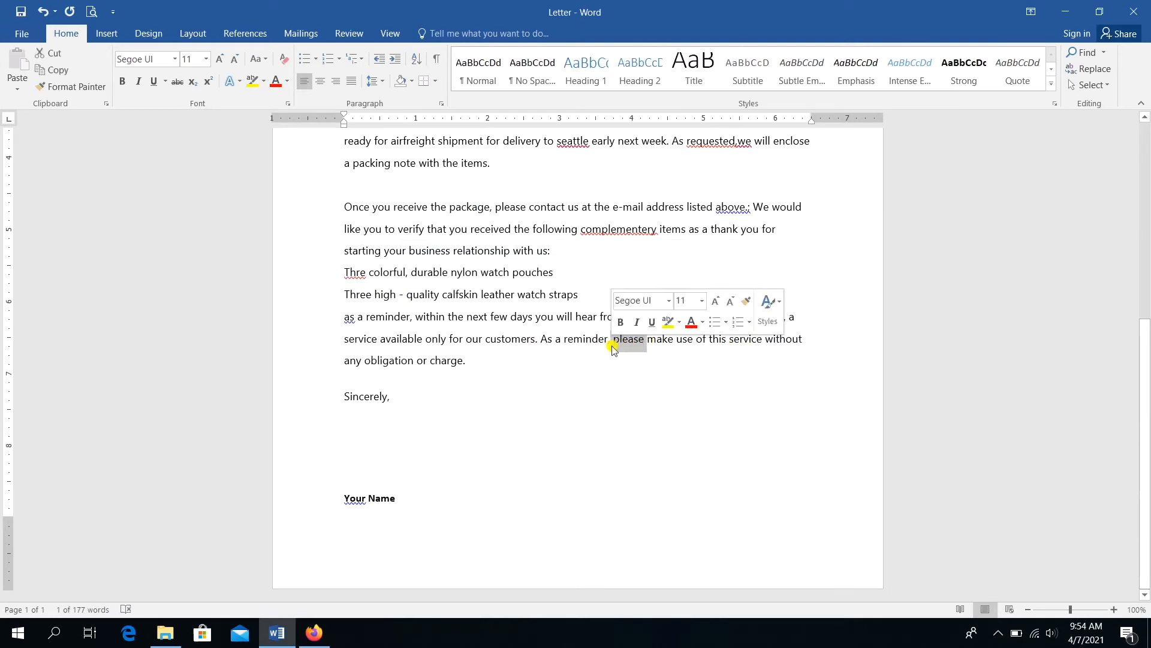
{"action": "left_click", "coordinate": [621, 356]}
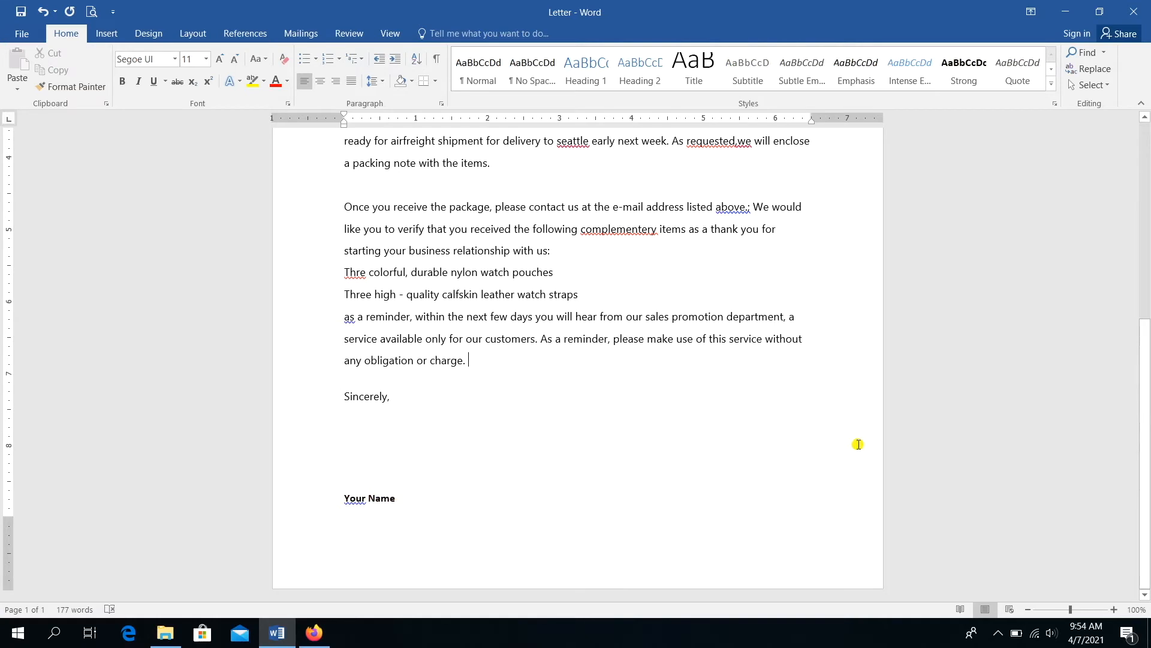
{"action": "left_click_drag", "start_coordinate": [1147, 414], "coordinate": [925, 223]}
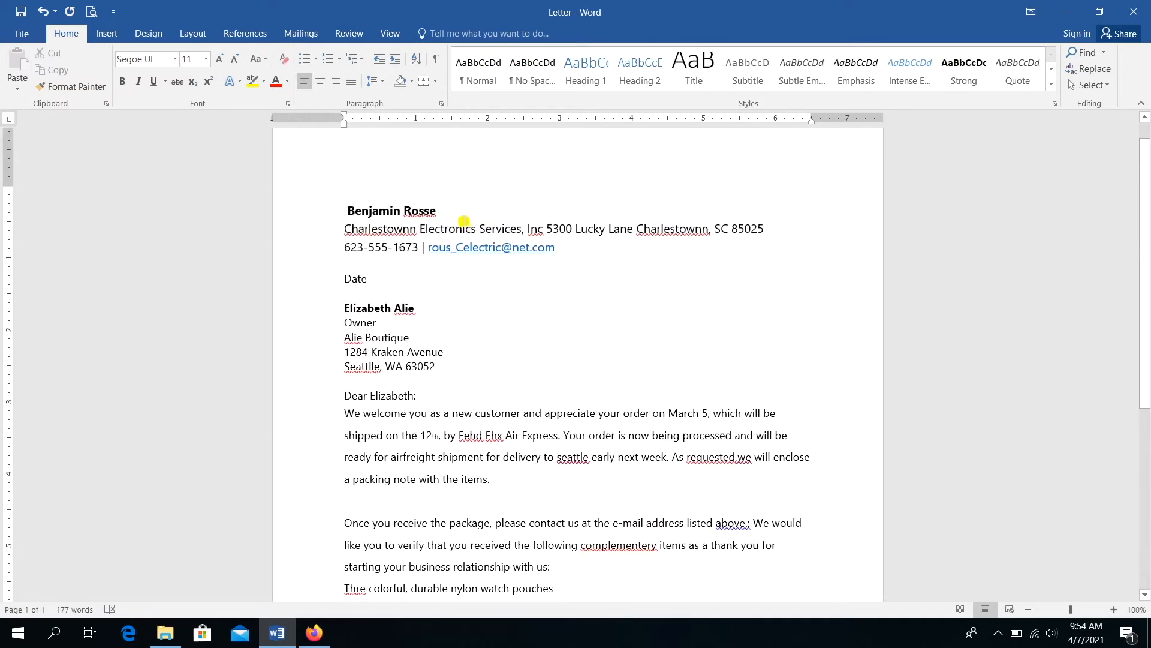
{"action": "left_click_drag", "start_coordinate": [1147, 240], "coordinate": [1147, 461]}
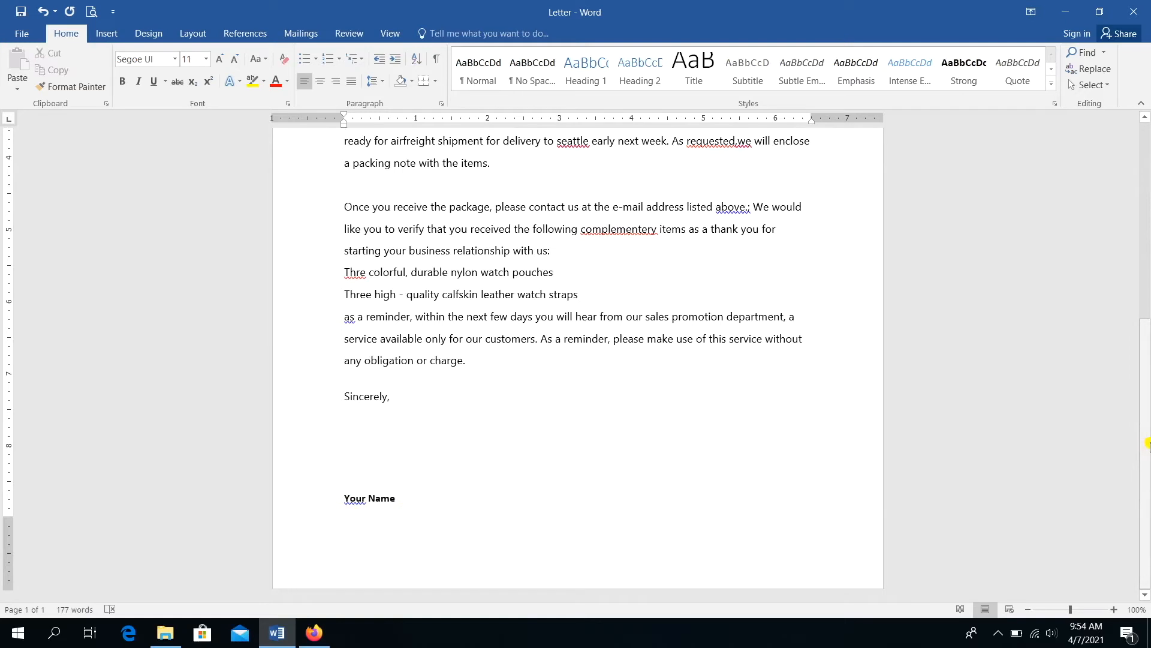
{"action": "left_click_drag", "start_coordinate": [1147, 445], "coordinate": [1097, 270]}
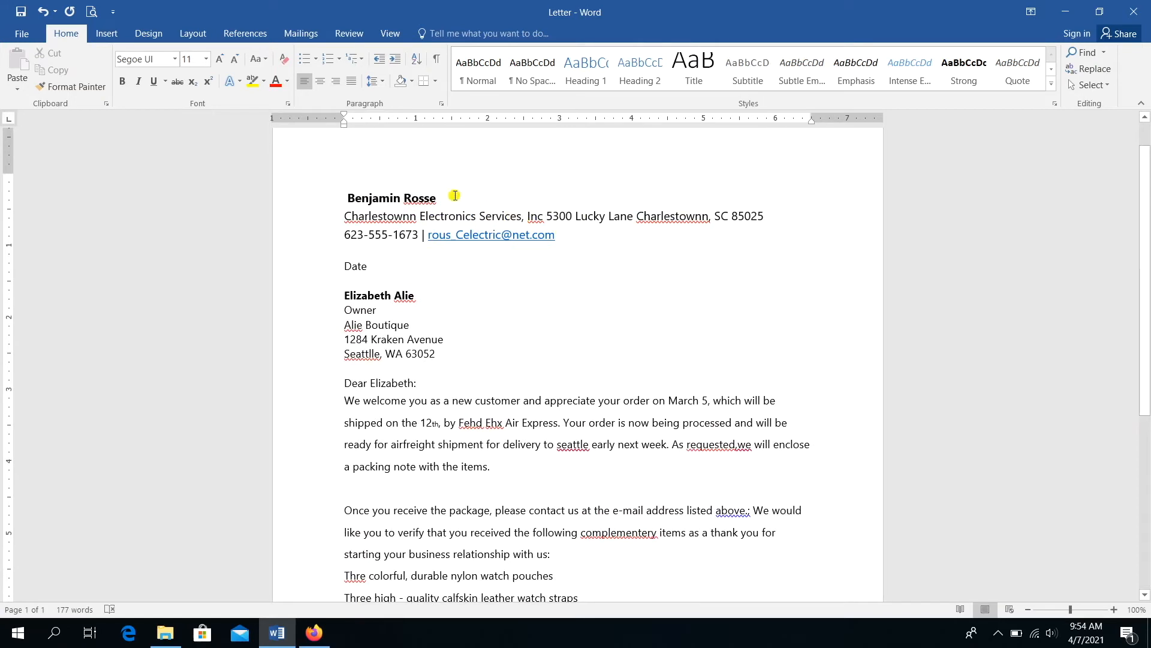
- Copy the sender's name from the header and paste it over the bottom 'Your Name' placeholder
{"action": "left_click_drag", "start_coordinate": [455, 196], "coordinate": [378, 203]}
{"action": "key", "text": "ctrl+c"}
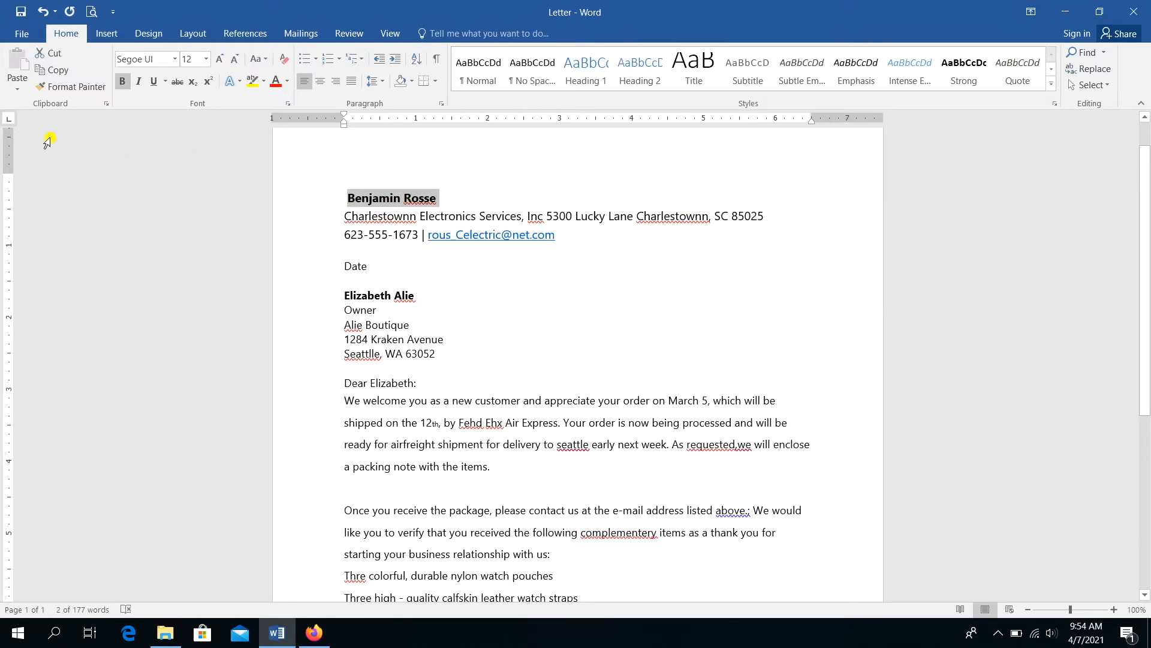
{"action": "left_click", "coordinate": [42, 71]}
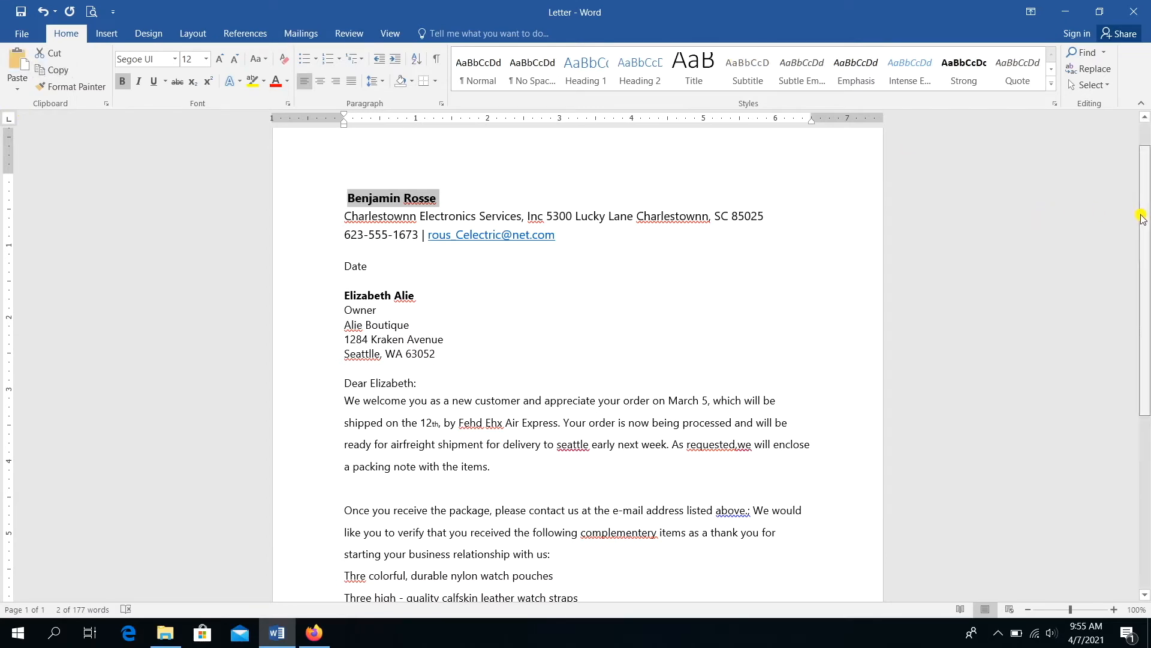
{"action": "left_click_drag", "start_coordinate": [1144, 223], "coordinate": [1146, 409]}
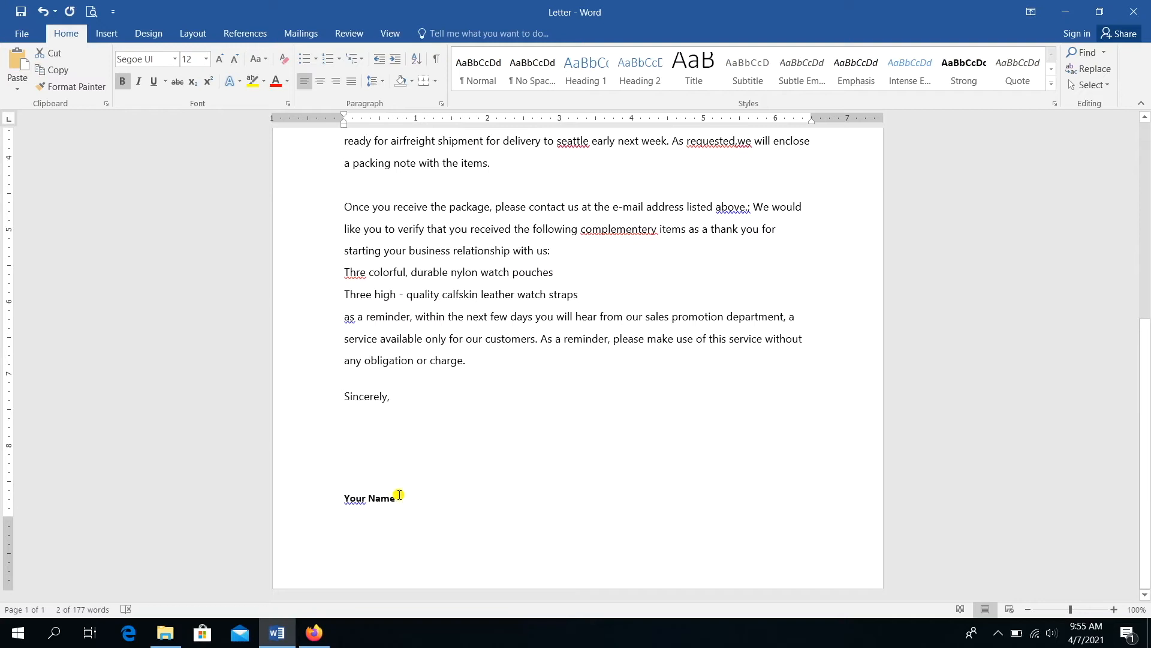
{"action": "left_click_drag", "start_coordinate": [399, 495], "coordinate": [348, 503]}
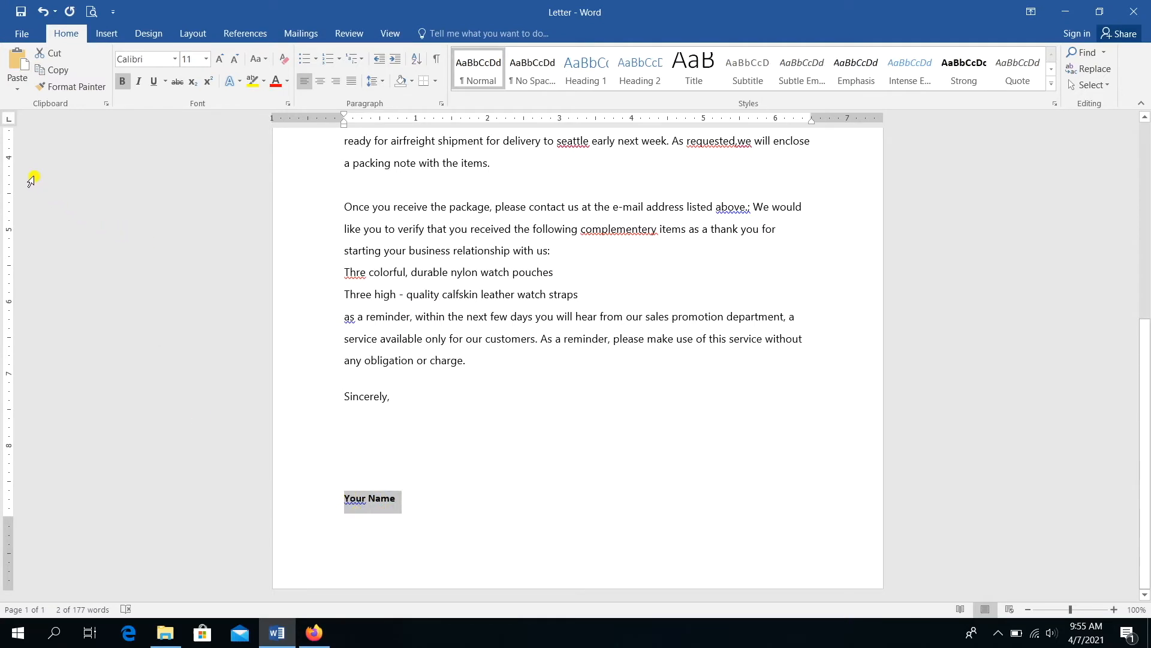
{"action": "left_click", "coordinate": [18, 55]}
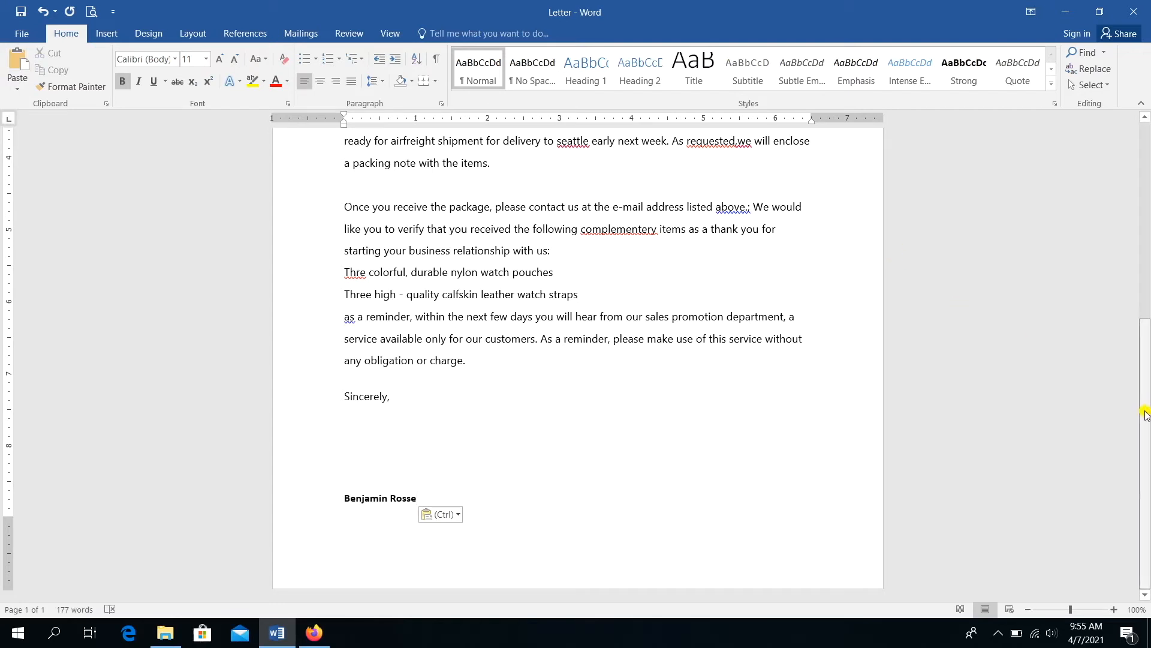
{"action": "left_click", "coordinate": [876, 432]}
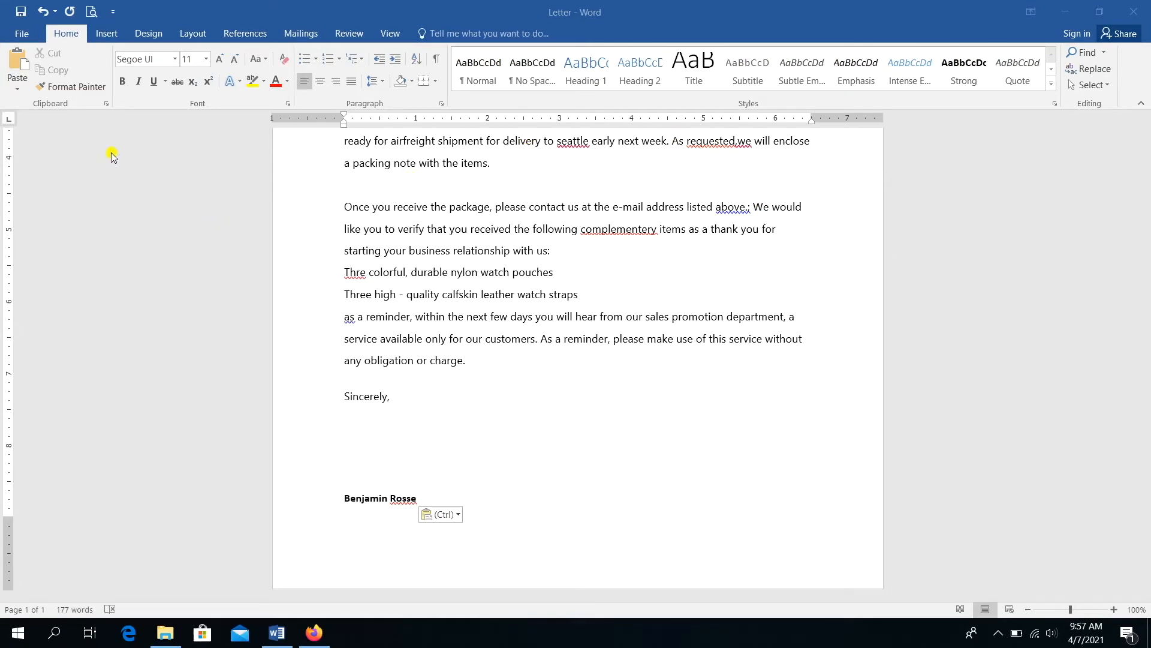
- Insert a signature line with the signer's full name, title Manager, and sign date hidden
{"action": "left_click", "coordinate": [106, 36]}
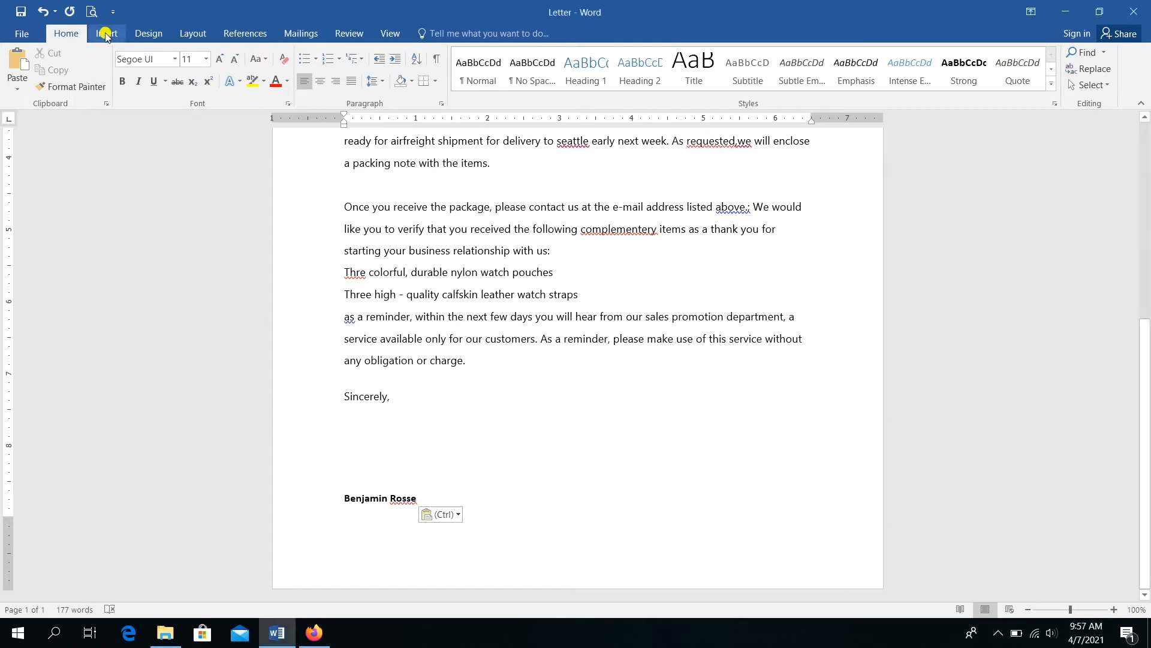
{"action": "left_click", "coordinate": [107, 35]}
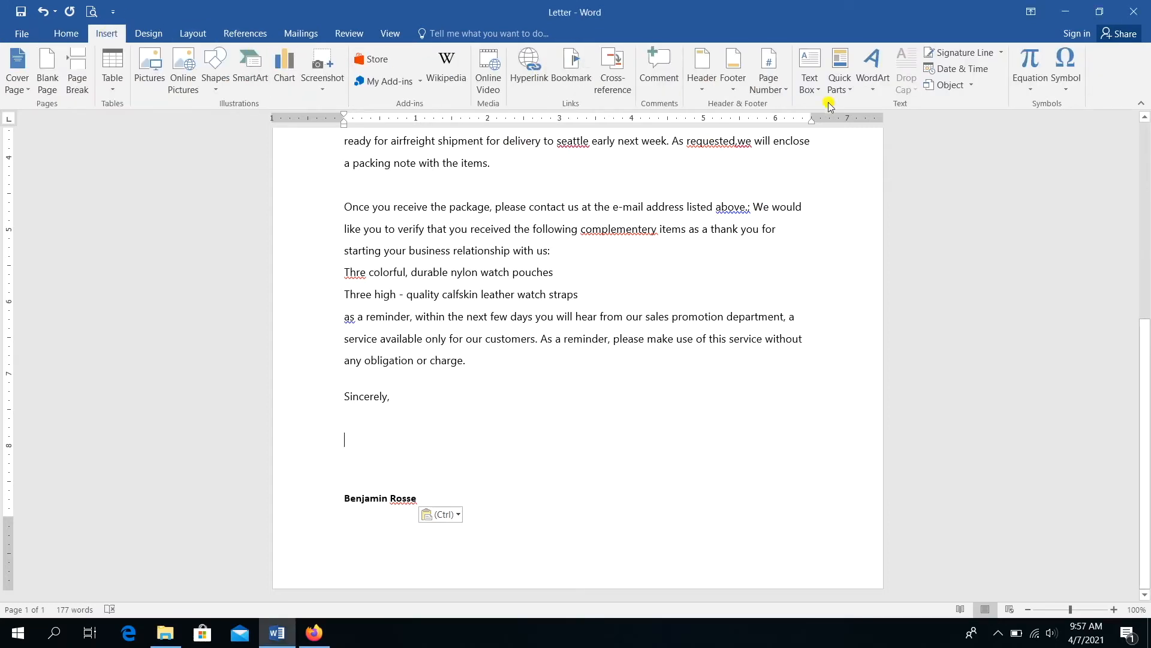
{"action": "left_click", "coordinate": [983, 57]}
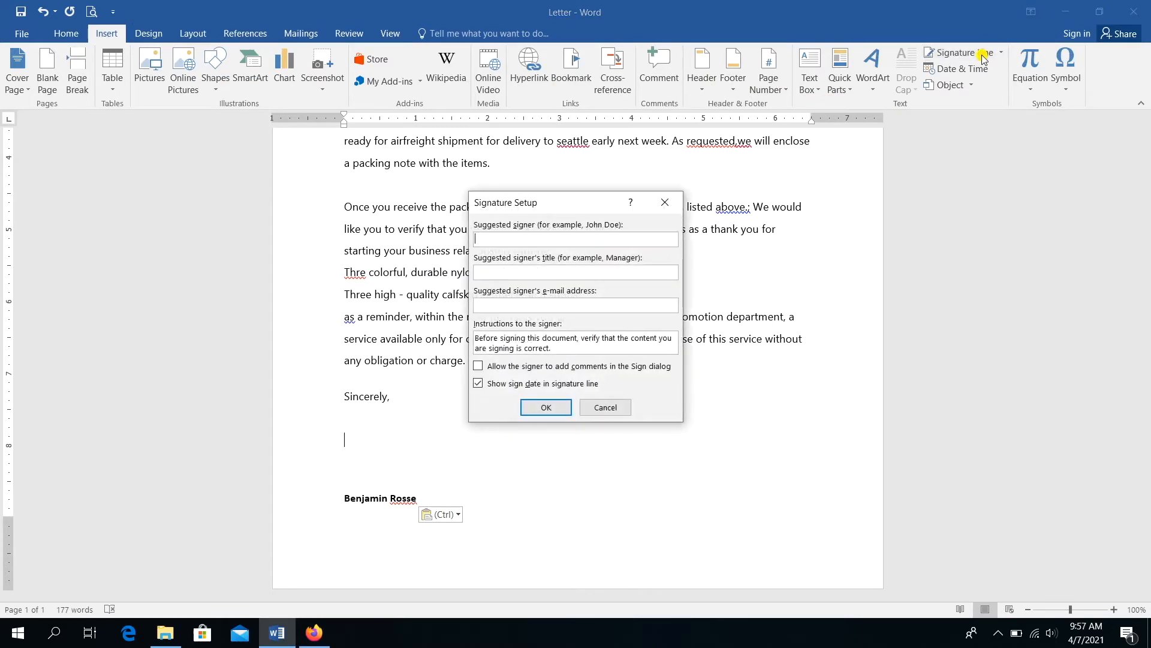
{"action": "left_click", "coordinate": [627, 273]}
{"action": "type", "text": "Ma"}
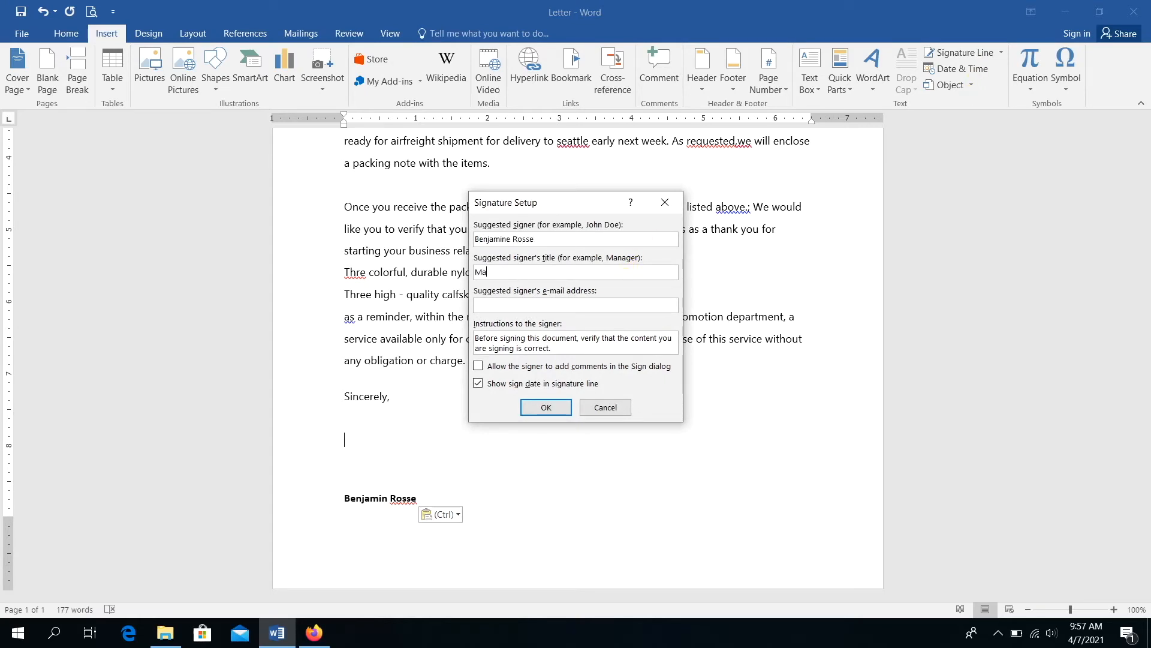
{"action": "type", "text": "nager"}
{"action": "left_click", "coordinate": [478, 384]}
{"action": "left_click", "coordinate": [532, 411]}
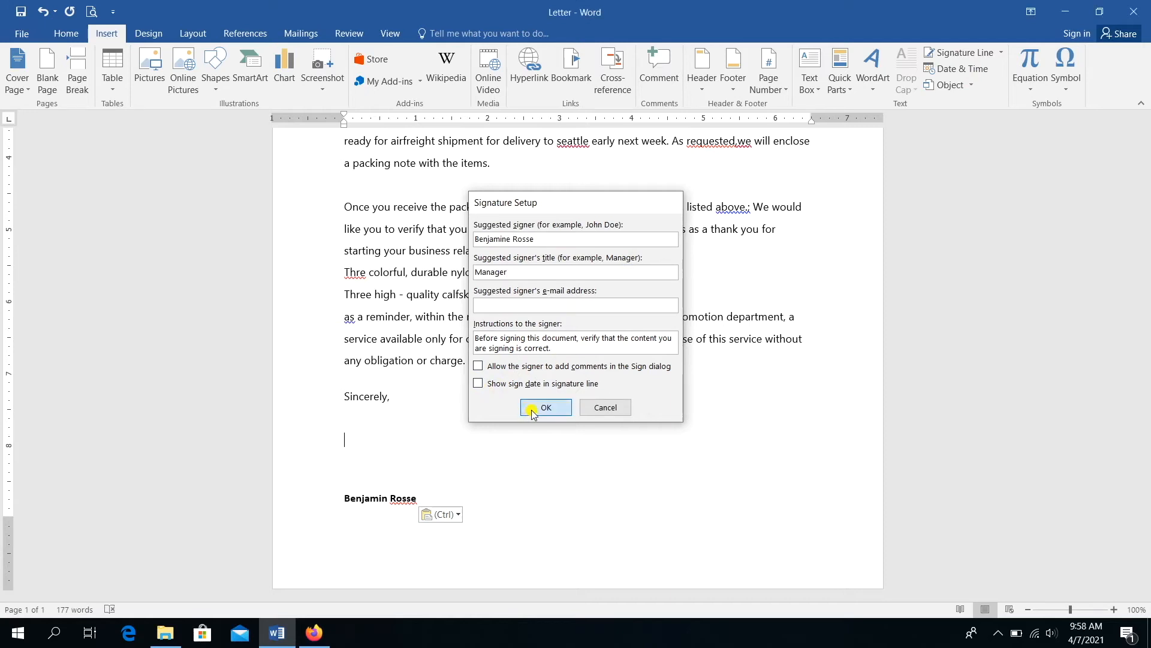
{"action": "left_click_drag", "start_coordinate": [1147, 304], "coordinate": [1147, 375]}
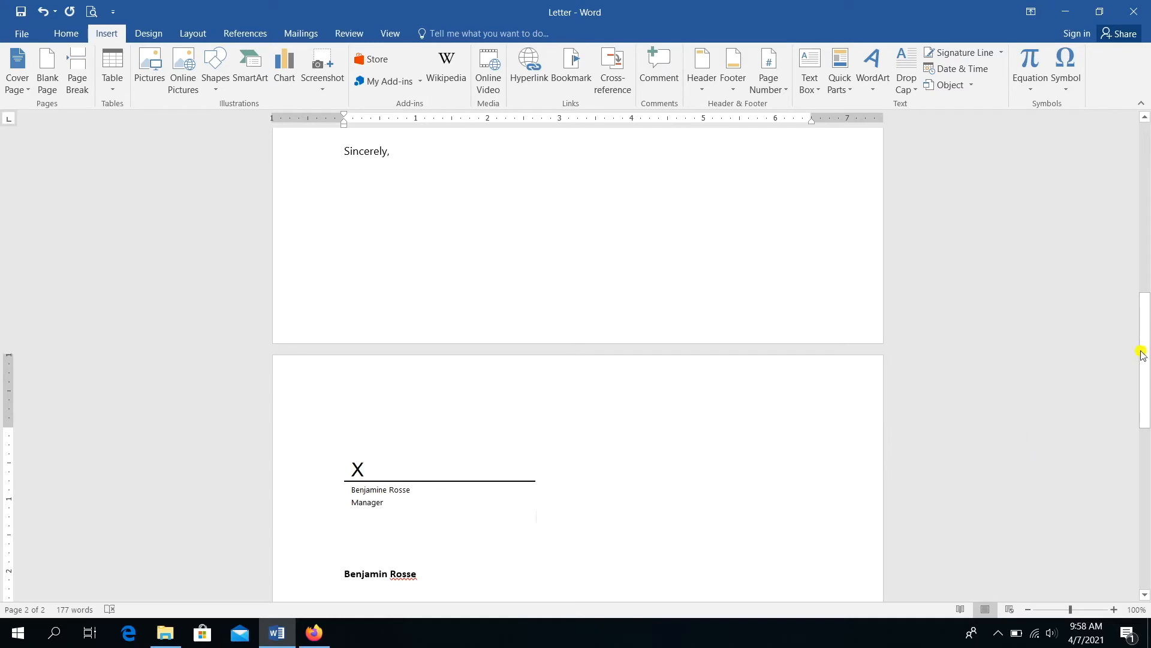
- Delete the leftover bold typed name beneath the signature line, leaving an empty line
{"action": "mouse_move", "coordinate": [1147, 351]}
{"action": "left_mouse_down"}
{"action": "mouse_move", "coordinate": [1139, 316]}
{"action": "mouse_move", "coordinate": [1142, 357]}
{"action": "left_mouse_up"}
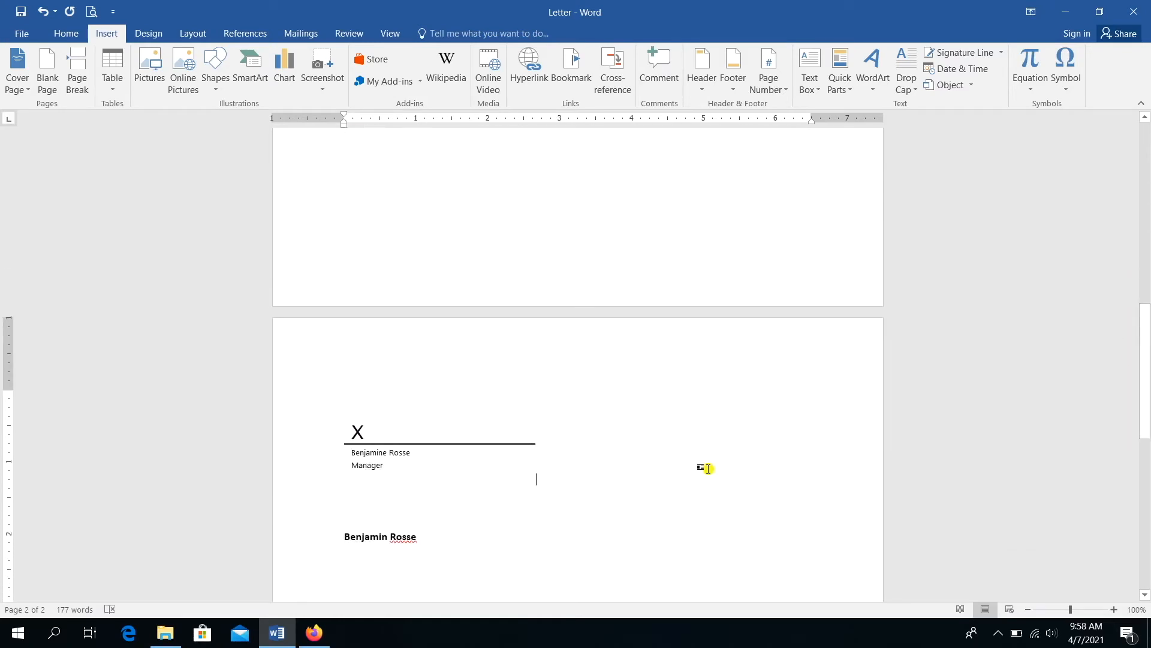
{"action": "left_click", "coordinate": [427, 538]}
{"action": "key", "text": "BackSpace"}
{"action": "key", "text": "BackSpace"}
{"action": "key", "text": "BackSpace"}
{"action": "key", "text": "BackSpace"}
{"action": "key", "text": "BackSpace"}
{"action": "key", "text": "BackSpace"}
{"action": "key", "text": "BackSpace"}
{"action": "key", "text": "BackSpace"}
{"action": "key", "text": "BackSpace"}
{"action": "key", "text": "BackSpace"}
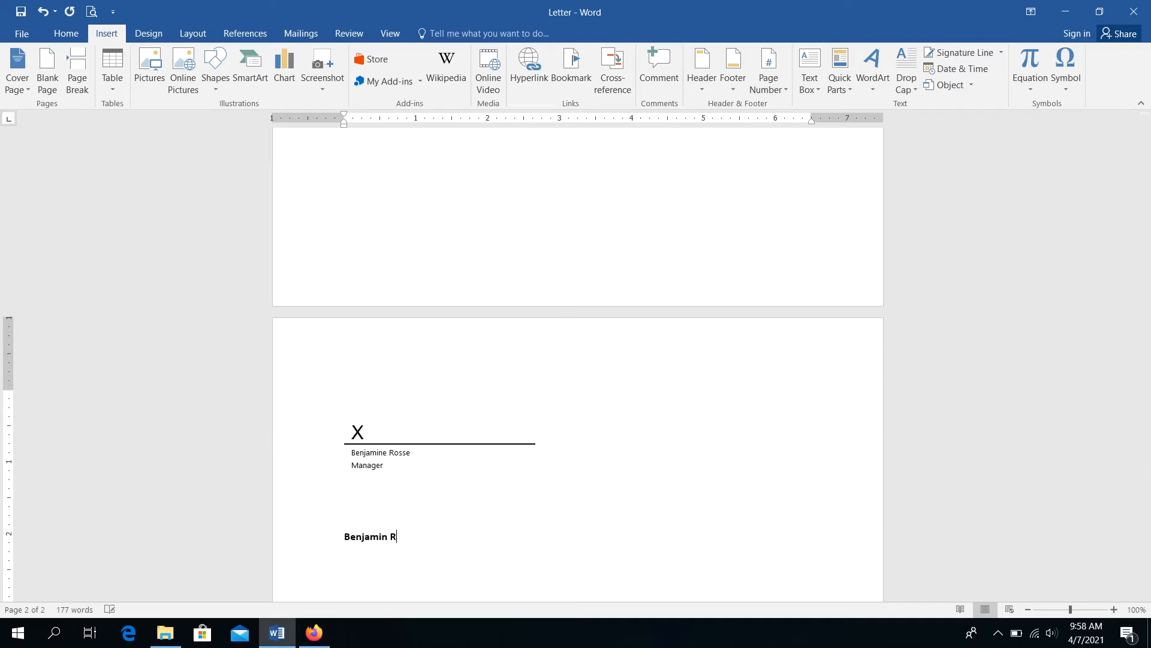
{"action": "key", "text": "BackSpace"}
{"action": "key", "text": "BackSpace"}
{"action": "key", "text": "BackSpace"}
{"action": "key", "text": "BackSpace"}
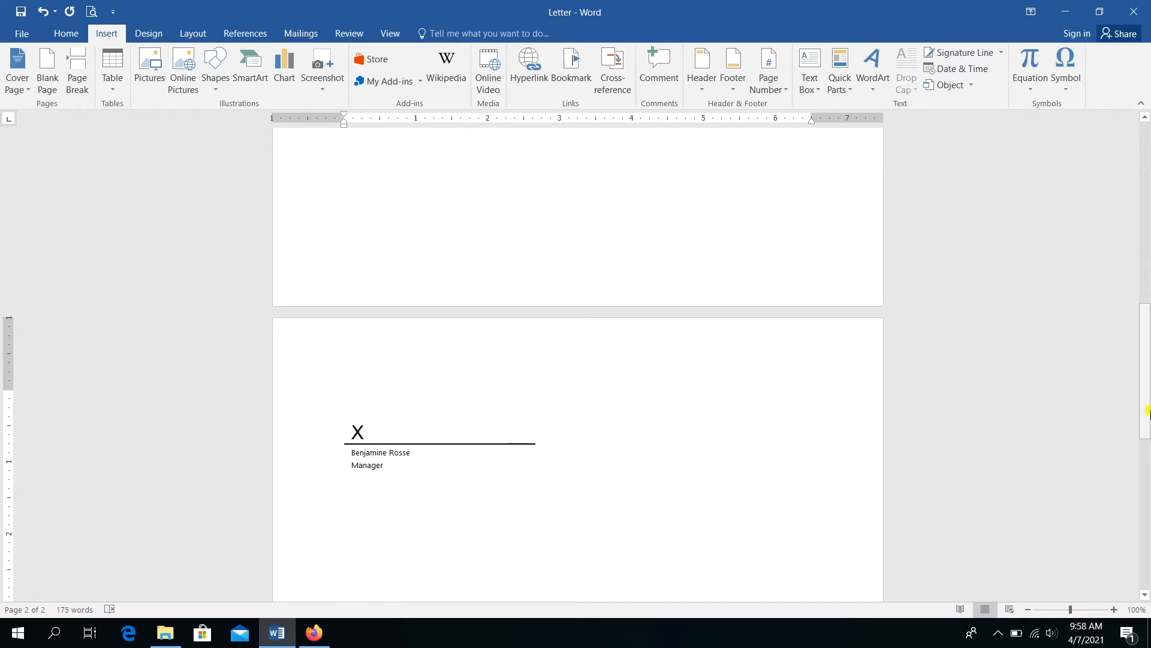
{"action": "left_click_drag", "start_coordinate": [1147, 414], "coordinate": [1110, 214]}
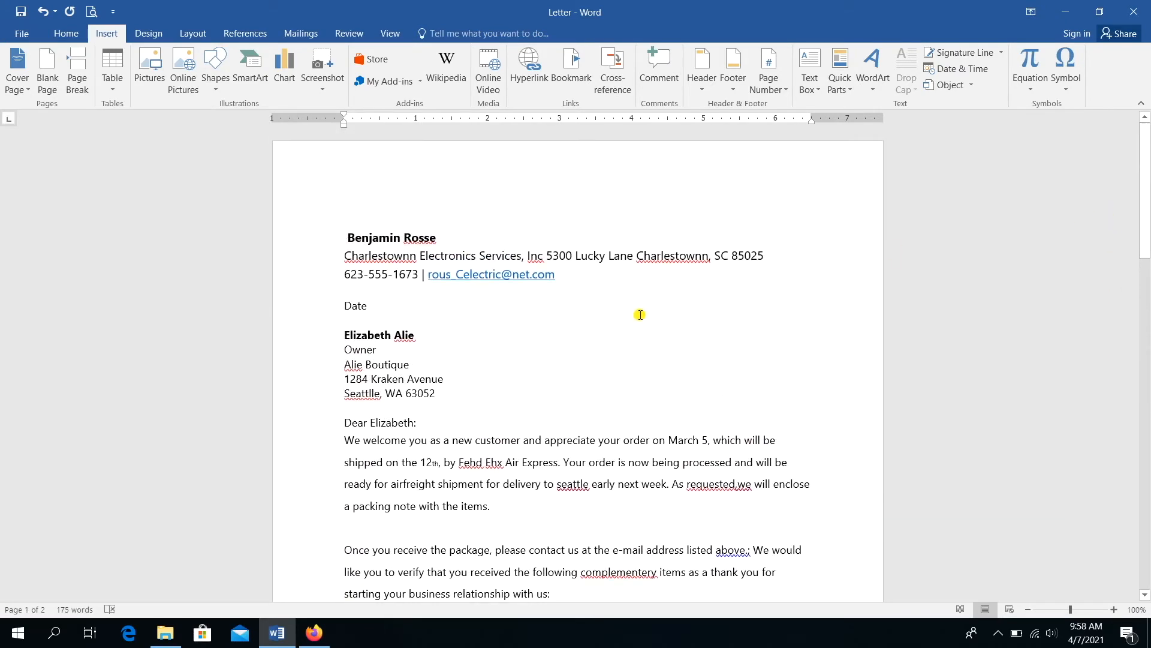
- Replace the Date placeholder with an inserted date in the 'Wednesday, April 7, 2021' format
{"action": "left_click", "coordinate": [367, 305]}
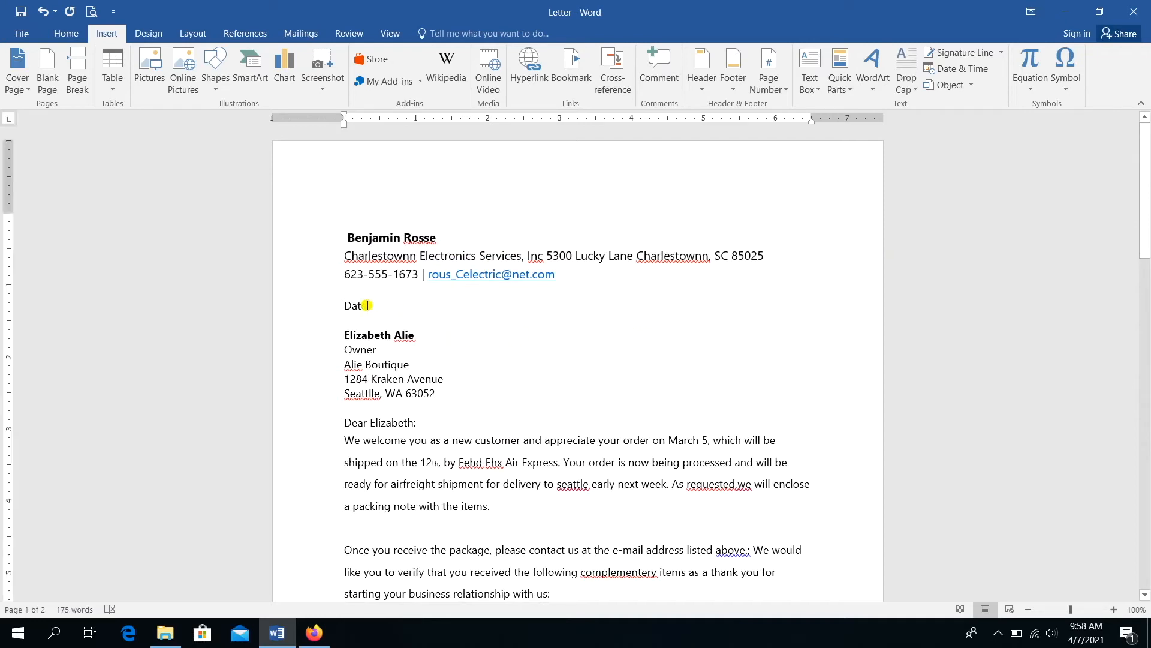
{"action": "left_click_drag", "start_coordinate": [367, 305], "coordinate": [324, 305]}
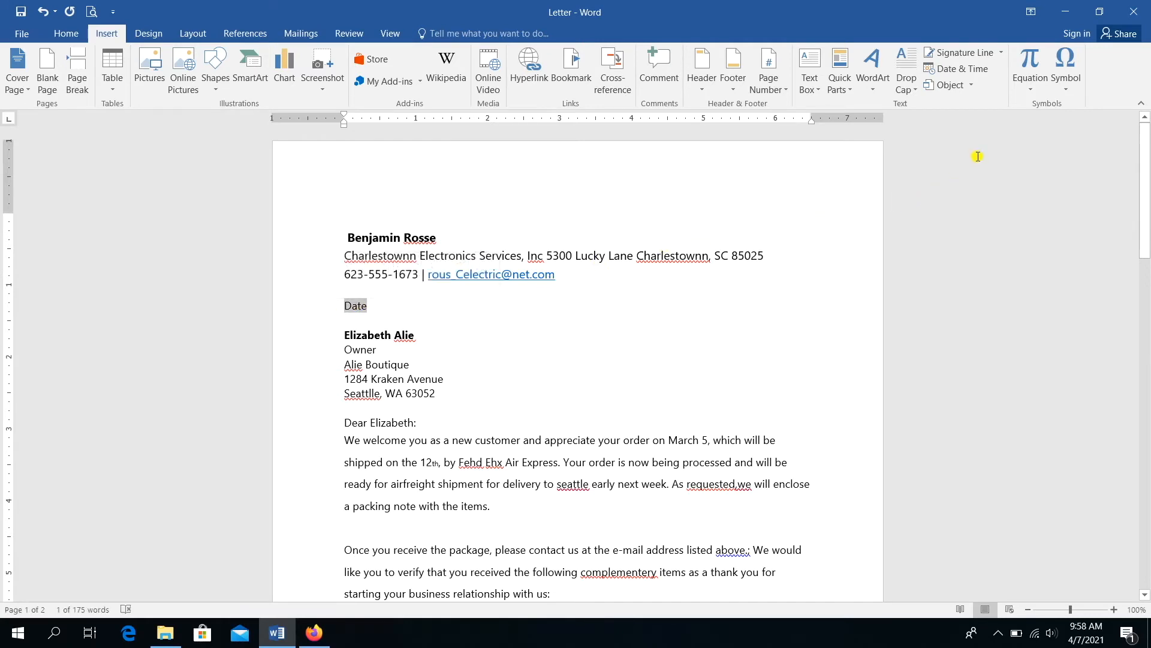
{"action": "left_click", "coordinate": [970, 71]}
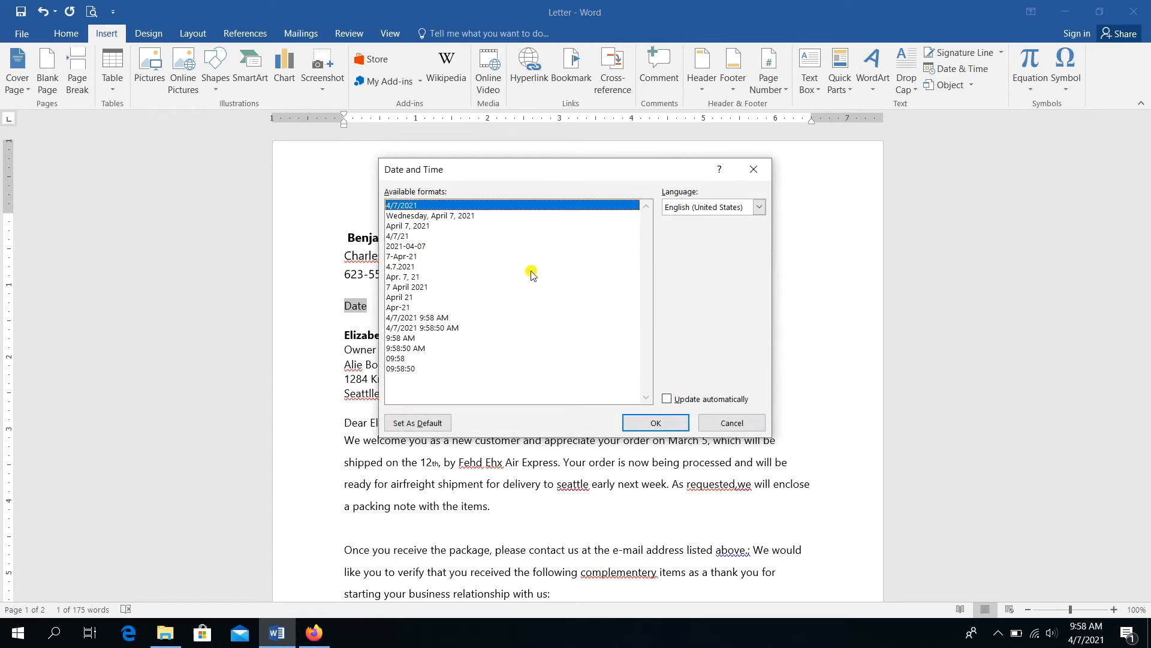
{"action": "left_click", "coordinate": [484, 216]}
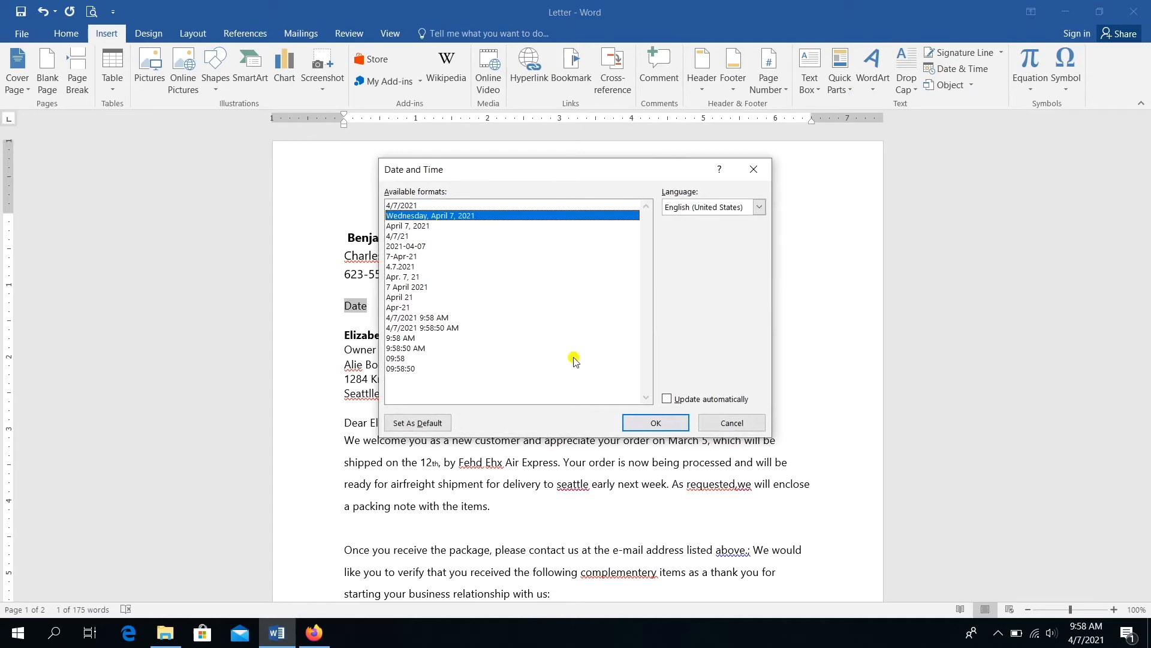
{"action": "left_click", "coordinate": [642, 425]}
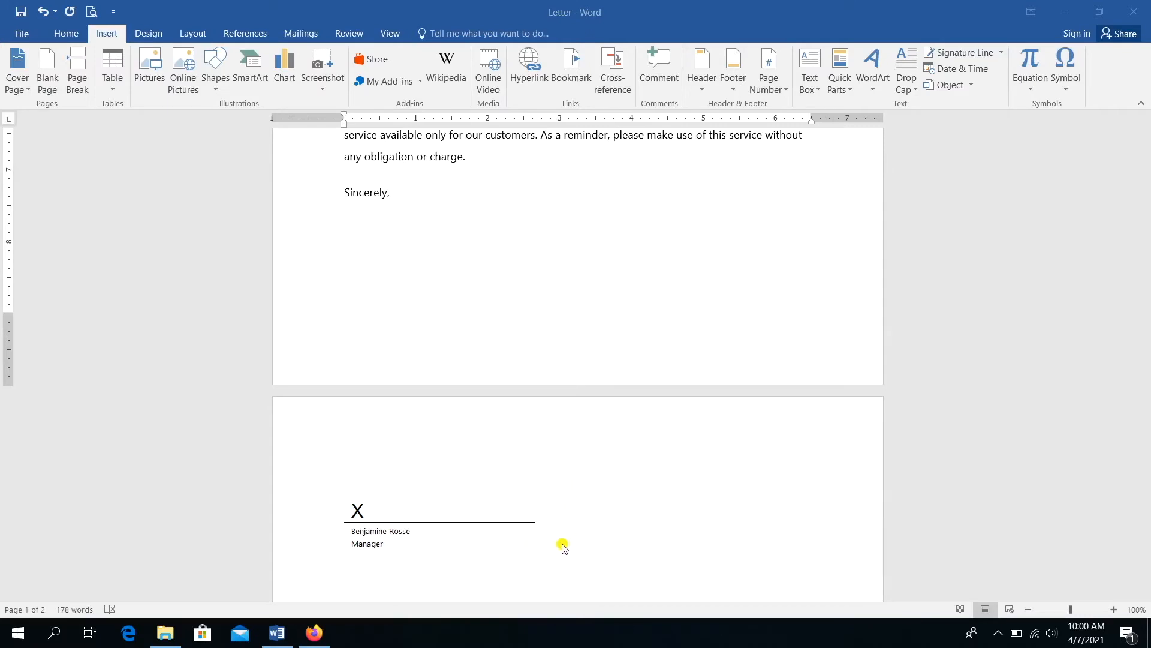
- Apply the Narrow preset margins of 0.5 inch from the Layout tab
{"action": "left_click", "coordinate": [195, 34]}
{"action": "left_click", "coordinate": [194, 34]}
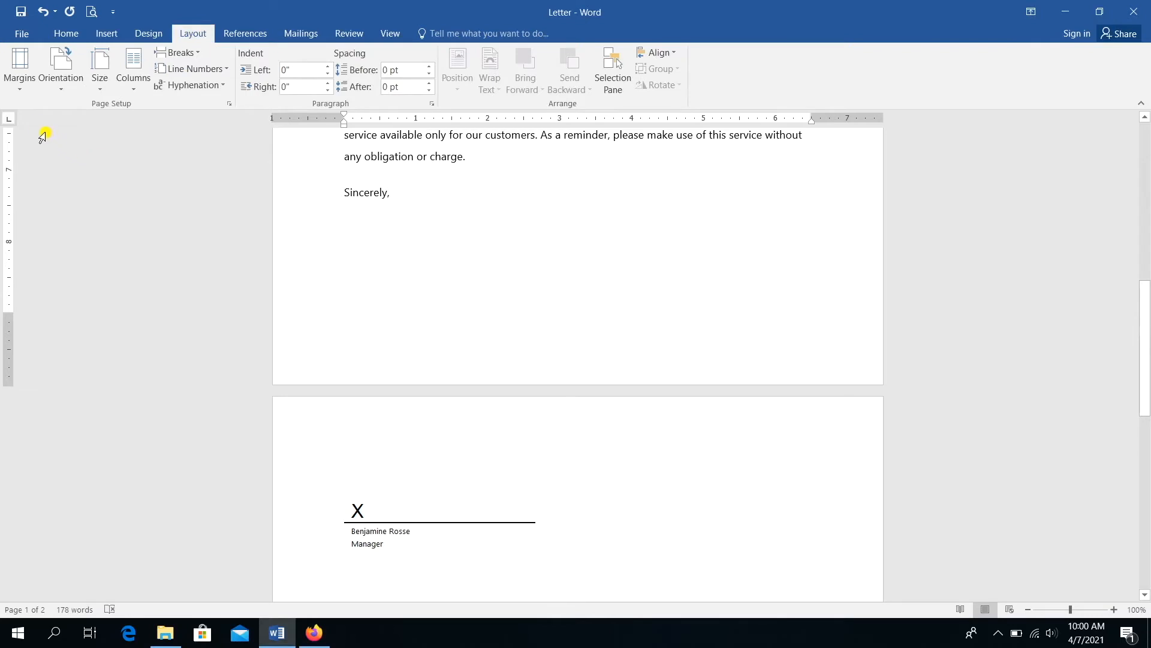
{"action": "left_click", "coordinate": [20, 90]}
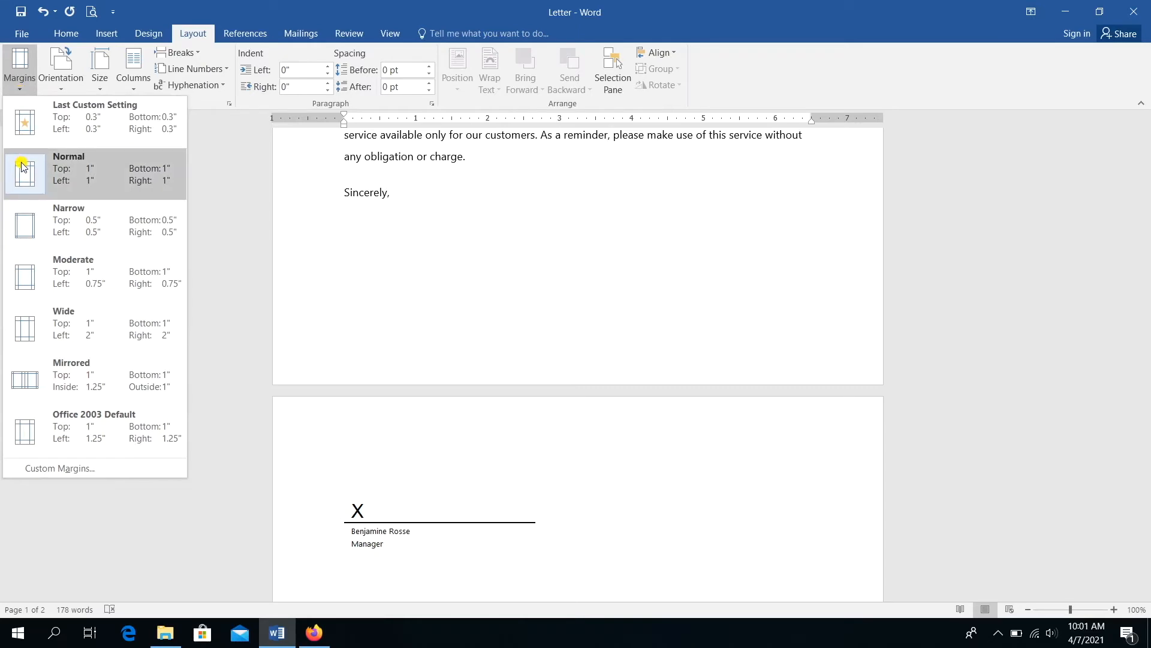
{"action": "left_click", "coordinate": [48, 227]}
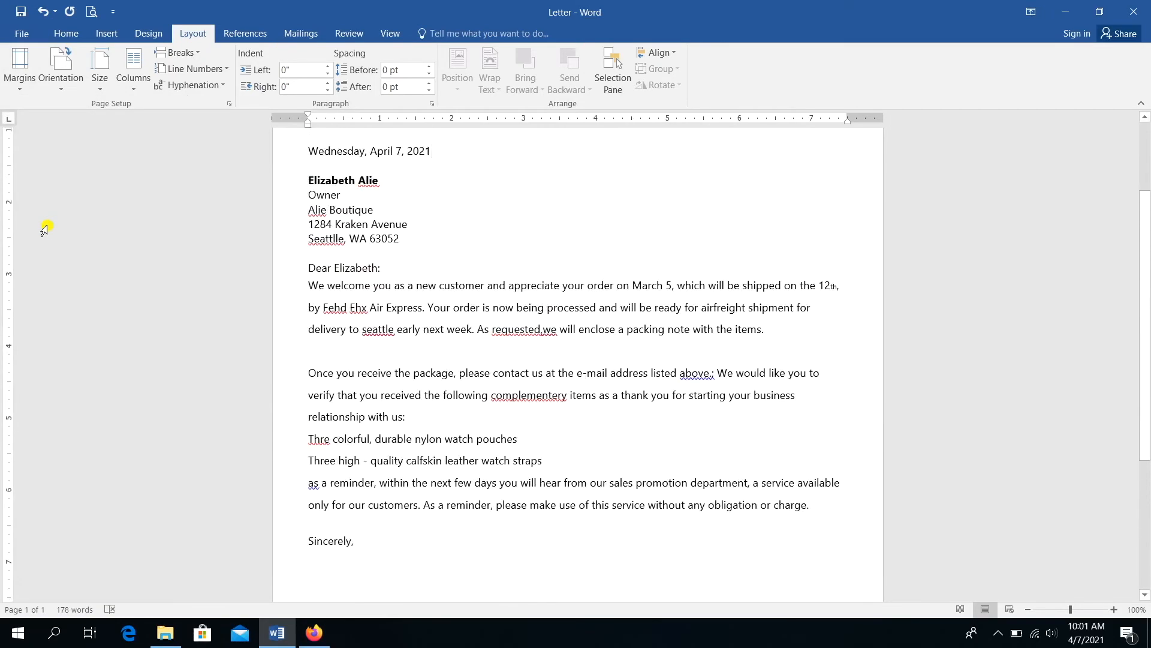
- Scroll through the letter to review the two bulleted watch item lines
{"action": "left_click_drag", "start_coordinate": [1143, 260], "coordinate": [1142, 223]}
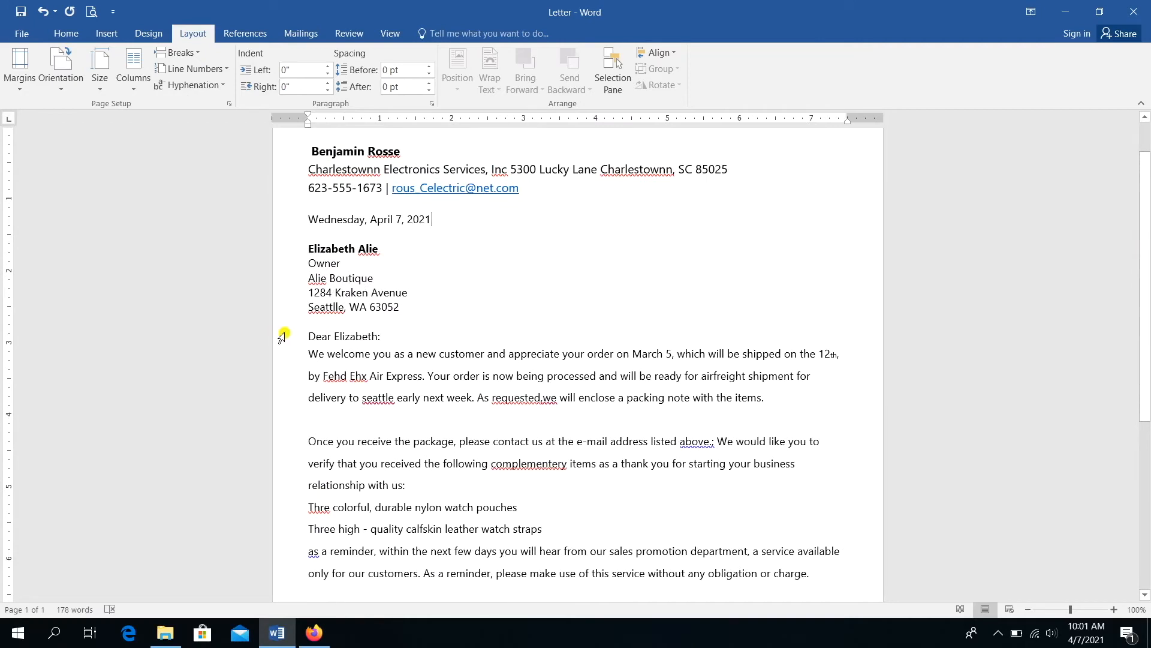
{"action": "left_click_drag", "start_coordinate": [1142, 337], "coordinate": [1145, 453]}
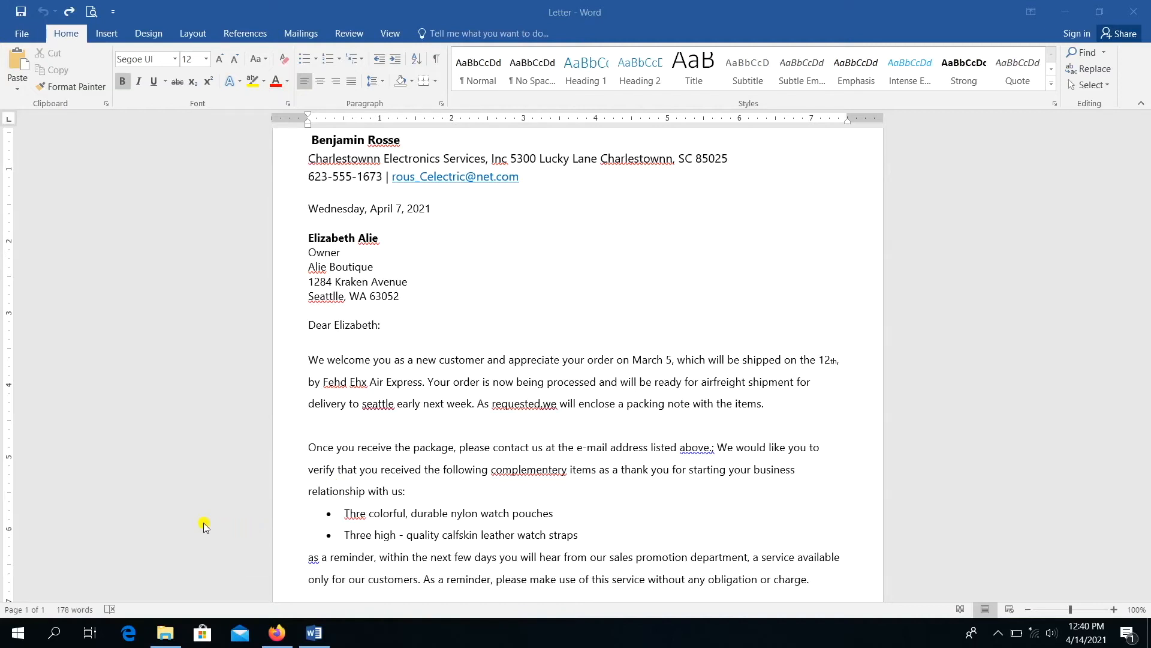
- Start the spell check and ignore the sender's surname as correctly spelled
{"action": "left_click", "coordinate": [108, 612]}
{"action": "left_click", "coordinate": [109, 611]}
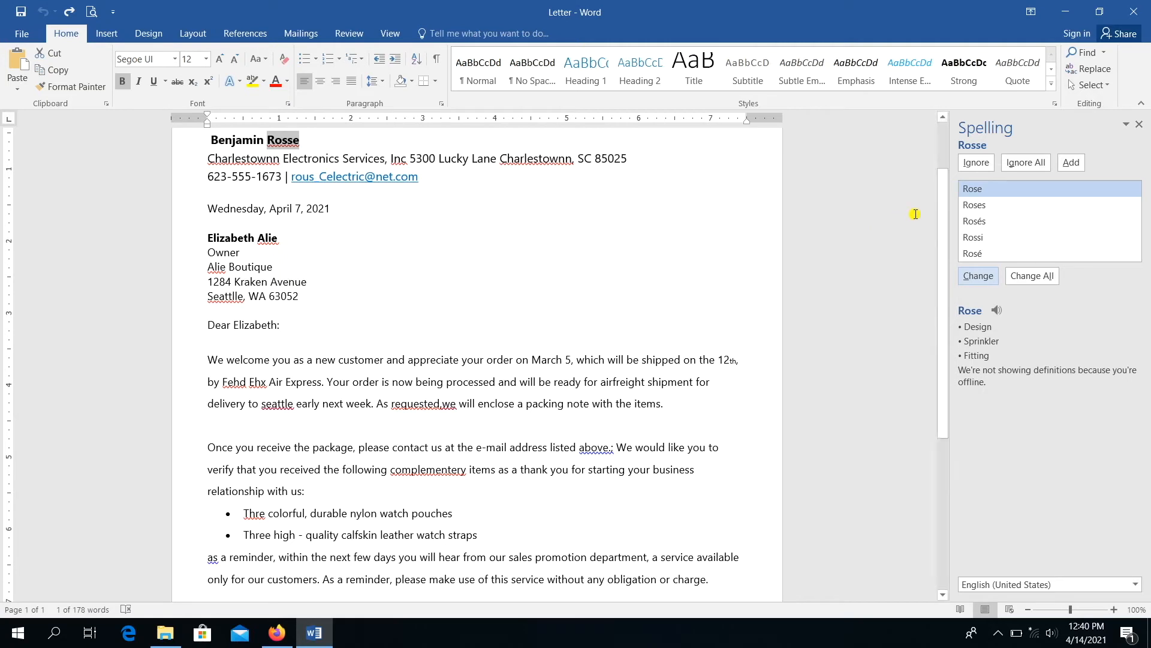
{"action": "left_click", "coordinate": [973, 164]}
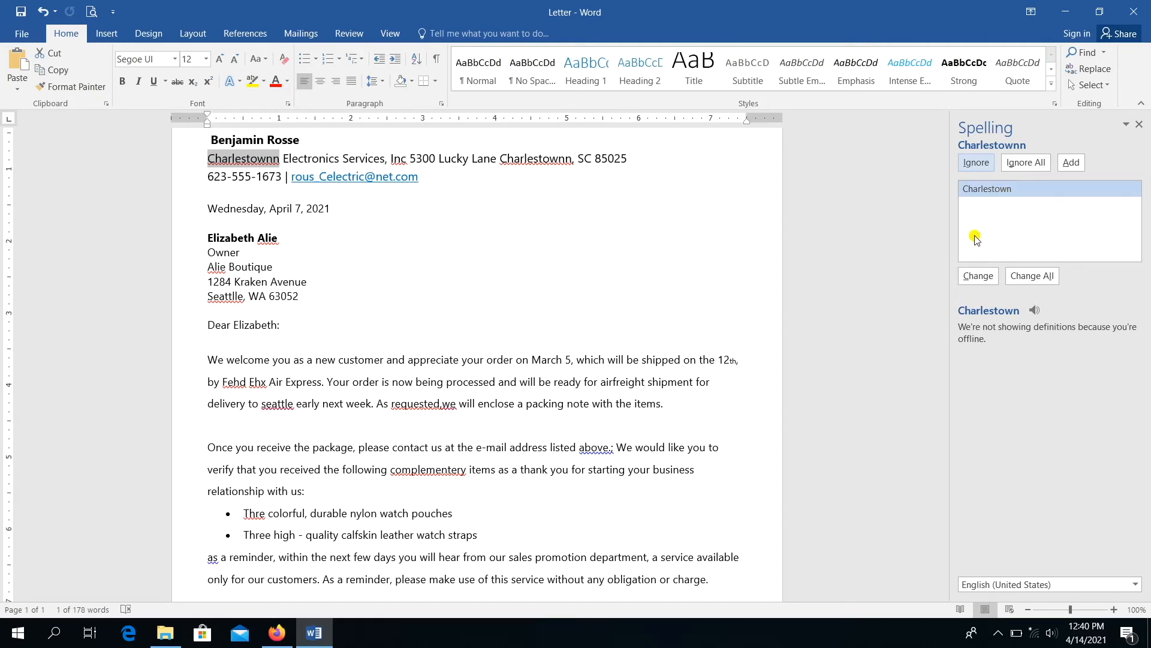
- Accept corrections to Charlestown (twice), Inc., Alien (twice), Seattle and Fed
{"action": "left_click", "coordinate": [978, 276]}
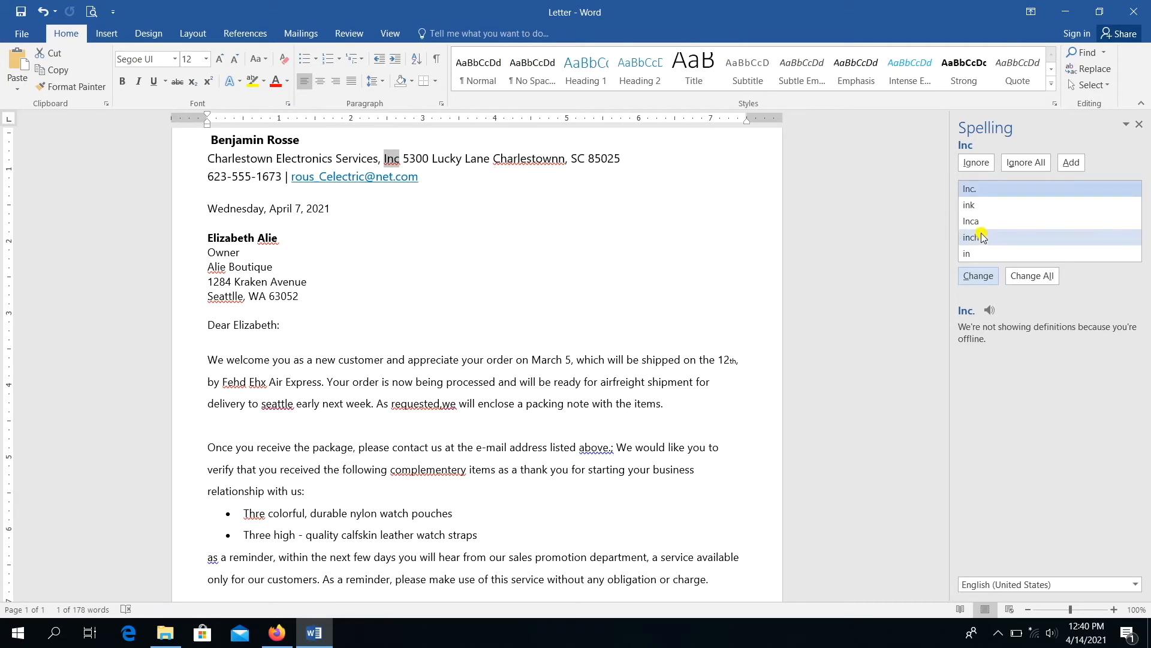
{"action": "left_click", "coordinate": [977, 276]}
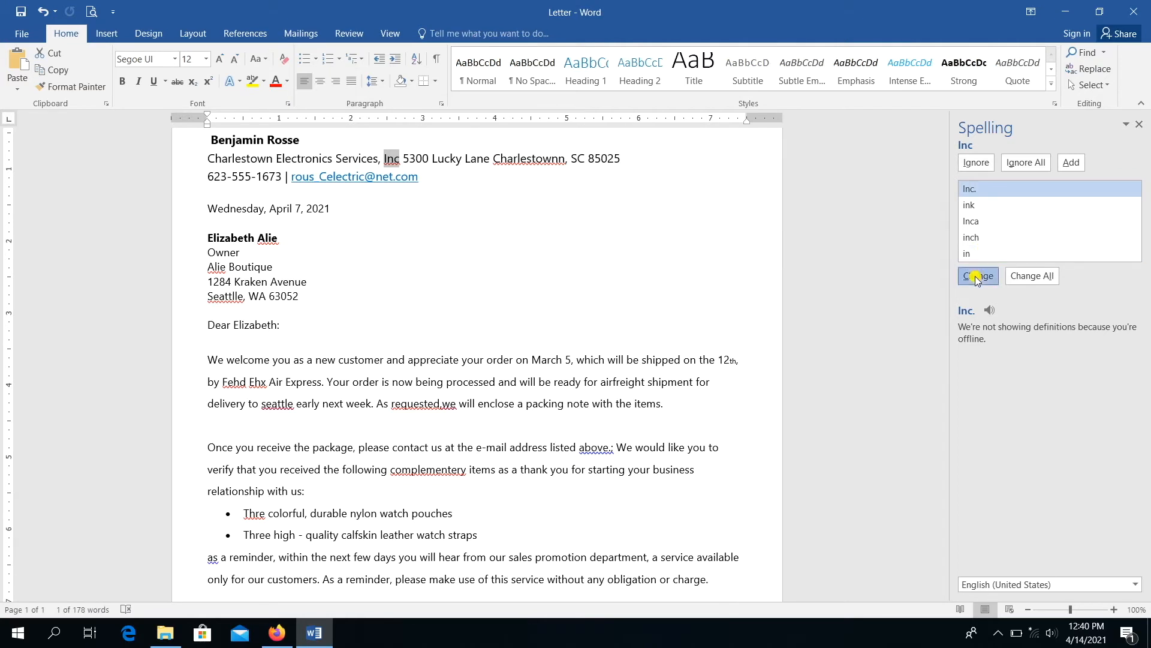
{"action": "left_click", "coordinate": [977, 277]}
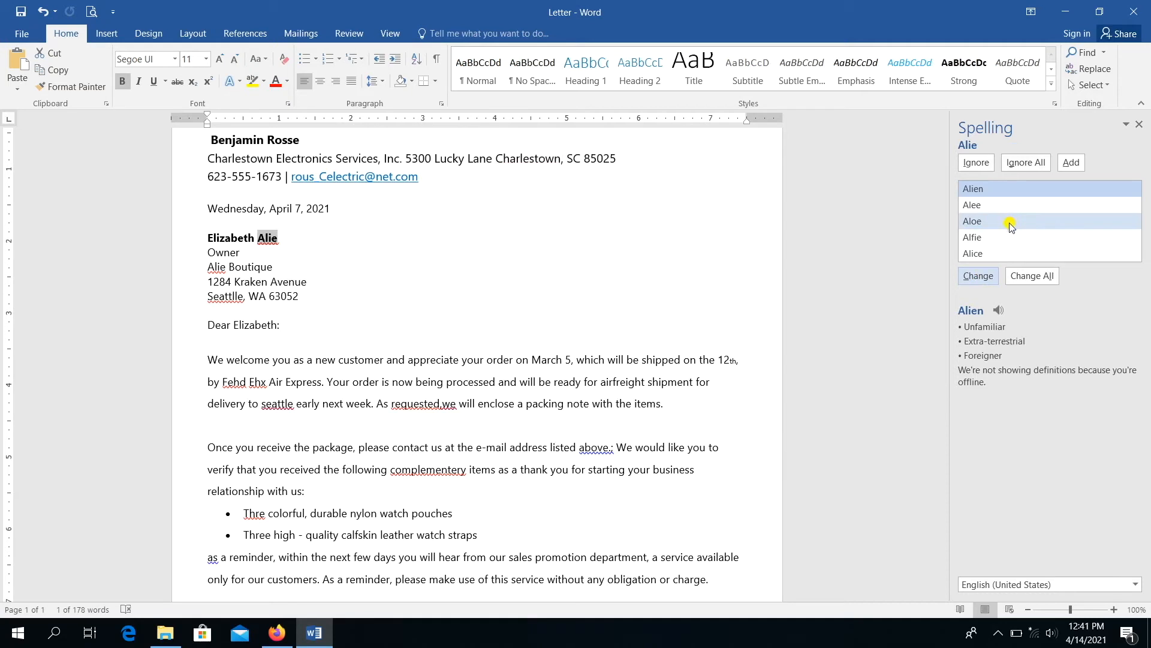
{"action": "left_click", "coordinate": [976, 276]}
{"action": "left_click", "coordinate": [976, 276]}
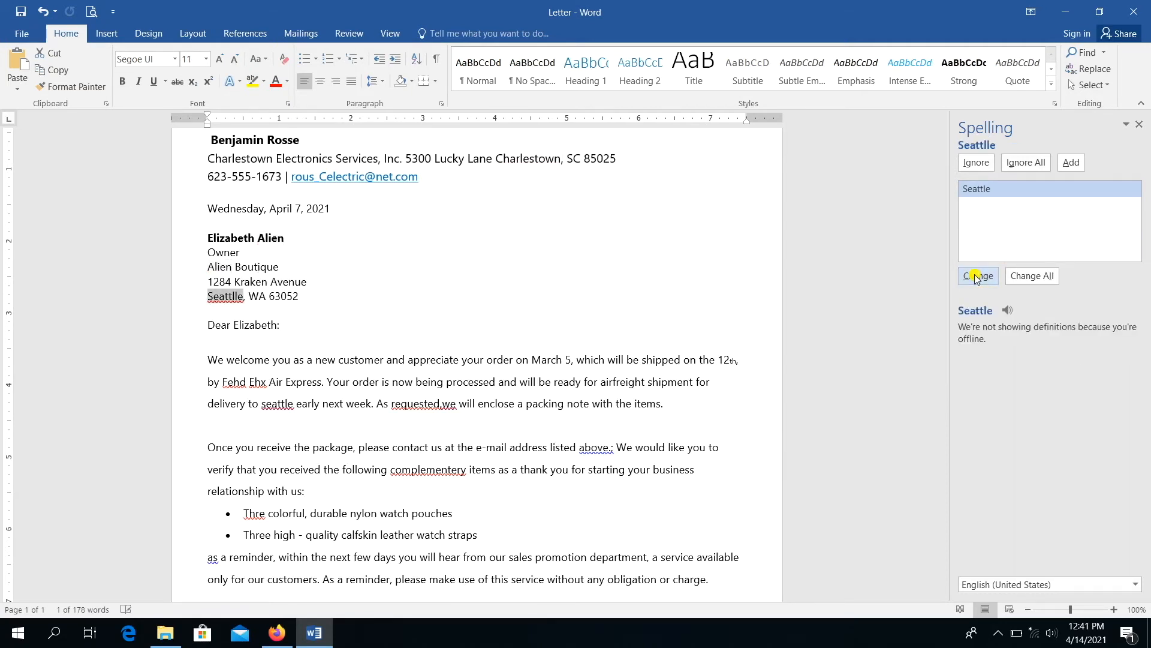
{"action": "left_click", "coordinate": [976, 277]}
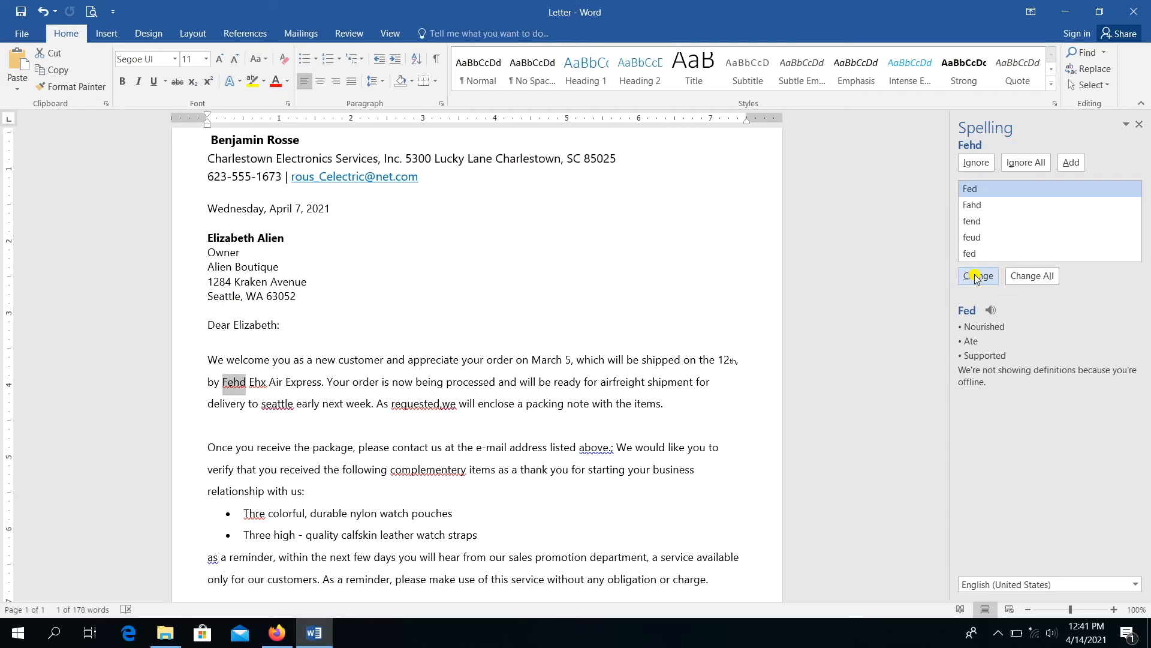
{"action": "left_click", "coordinate": [976, 276]}
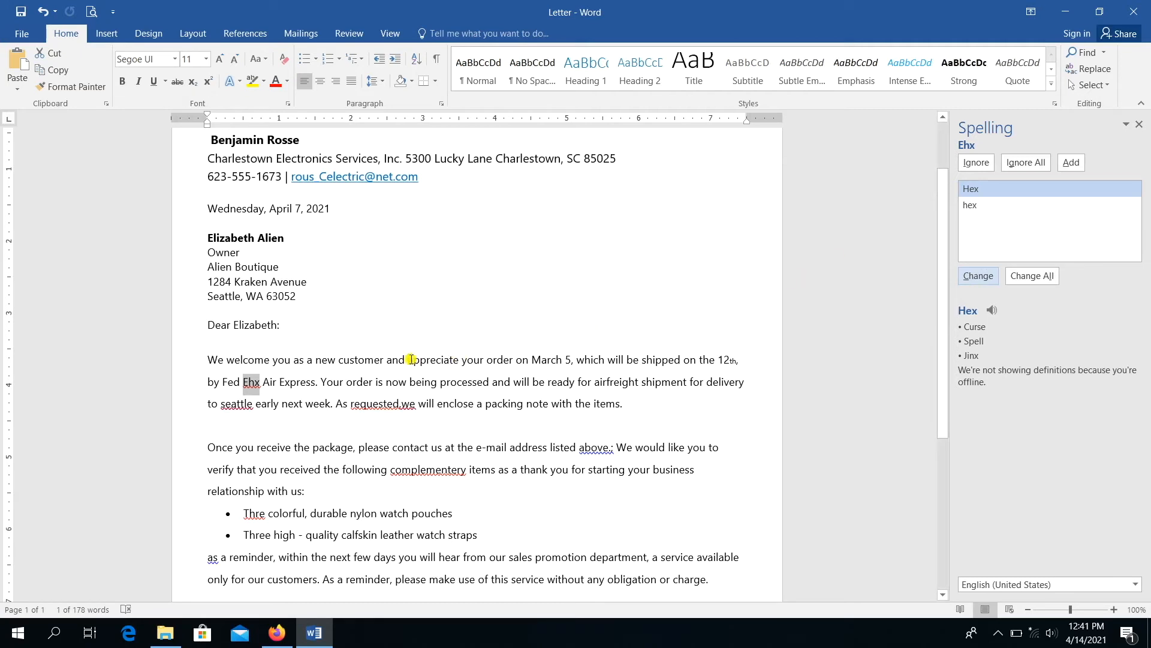
- Fix Ehx to Ex by hand, then correct Seattle, 'requested, we' and complementary
{"action": "left_click", "coordinate": [258, 387]}
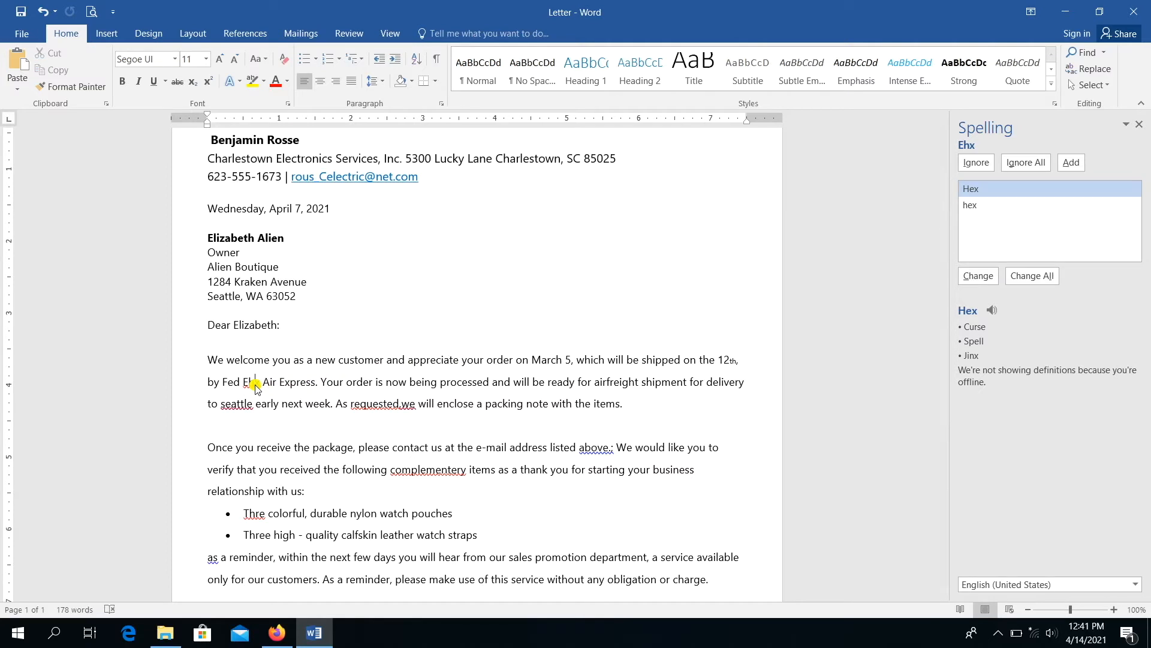
{"action": "key", "text": "BackSpace"}
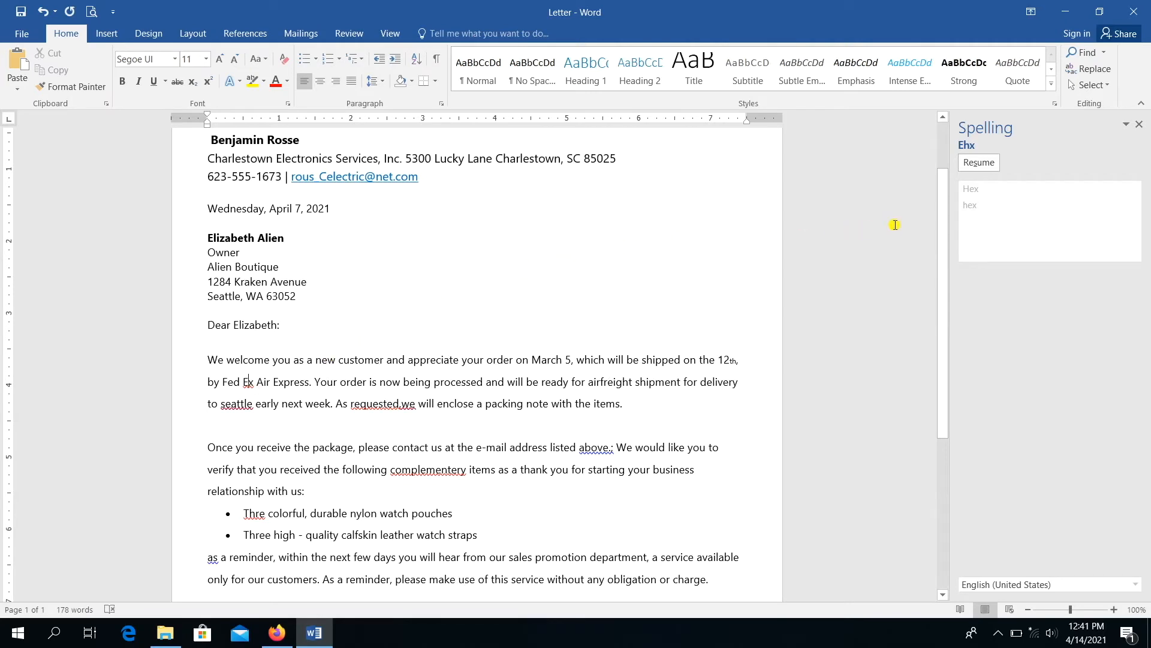
{"action": "left_click", "coordinate": [979, 163]}
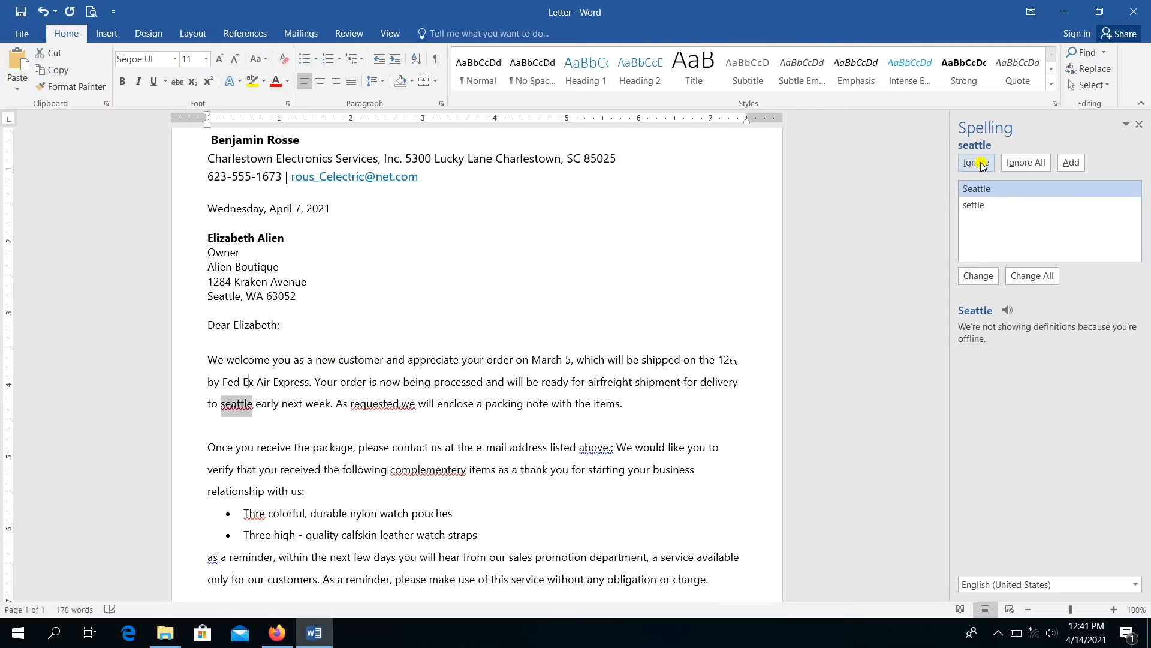
{"action": "left_click", "coordinate": [976, 277]}
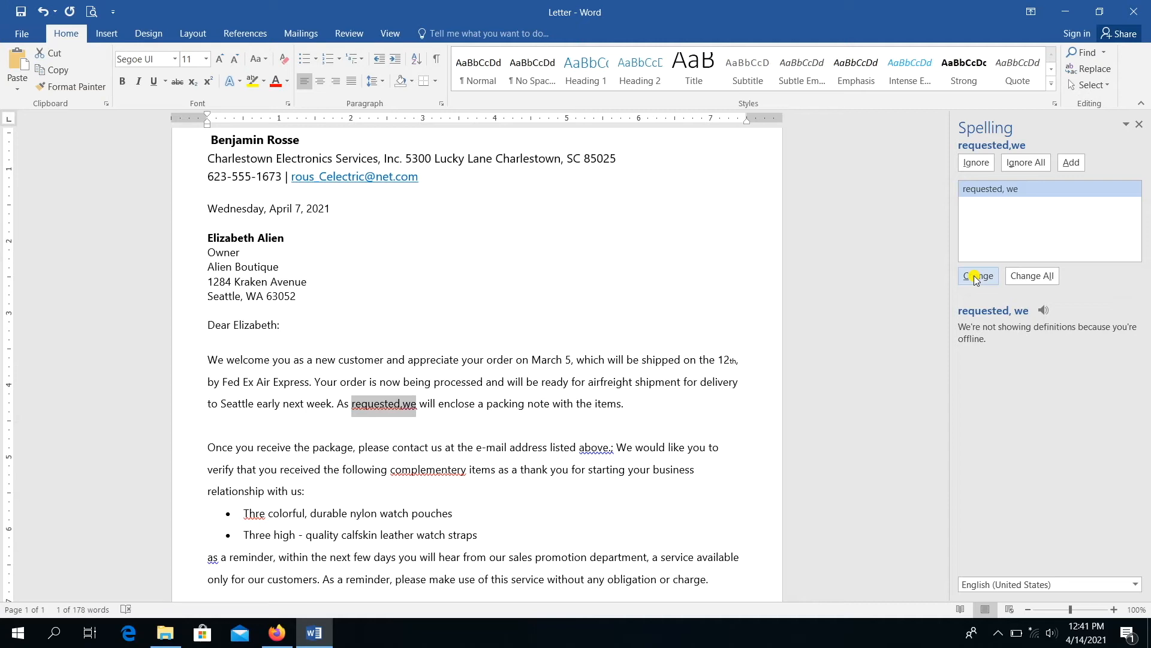
{"action": "left_click", "coordinate": [975, 277]}
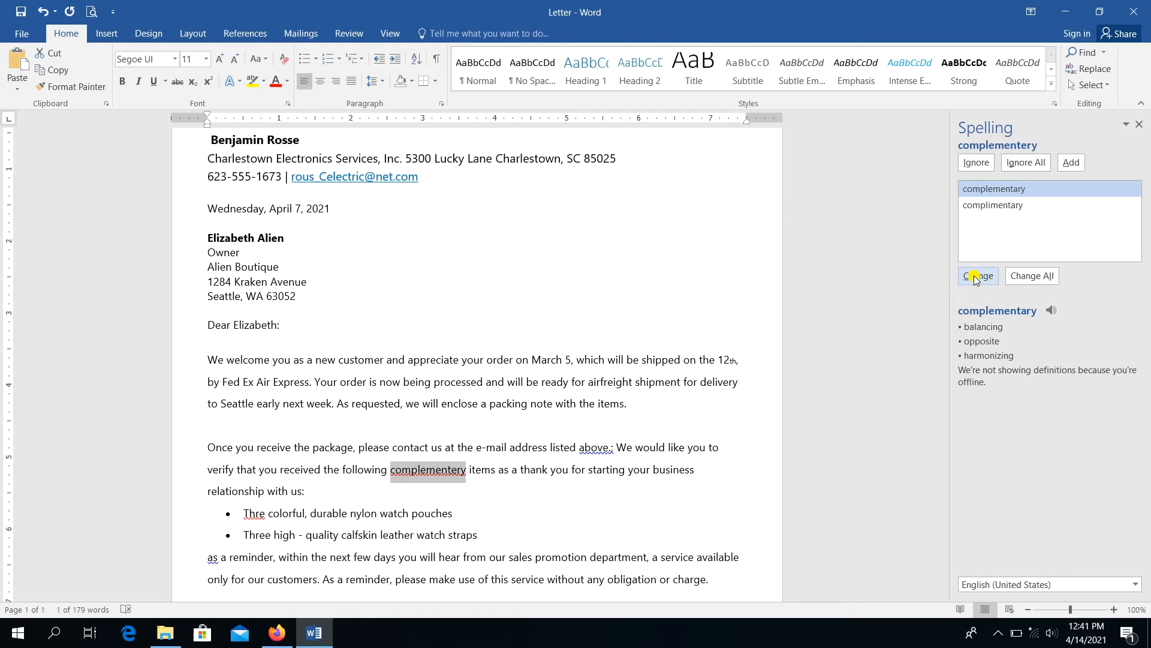
{"action": "left_click", "coordinate": [975, 277]}
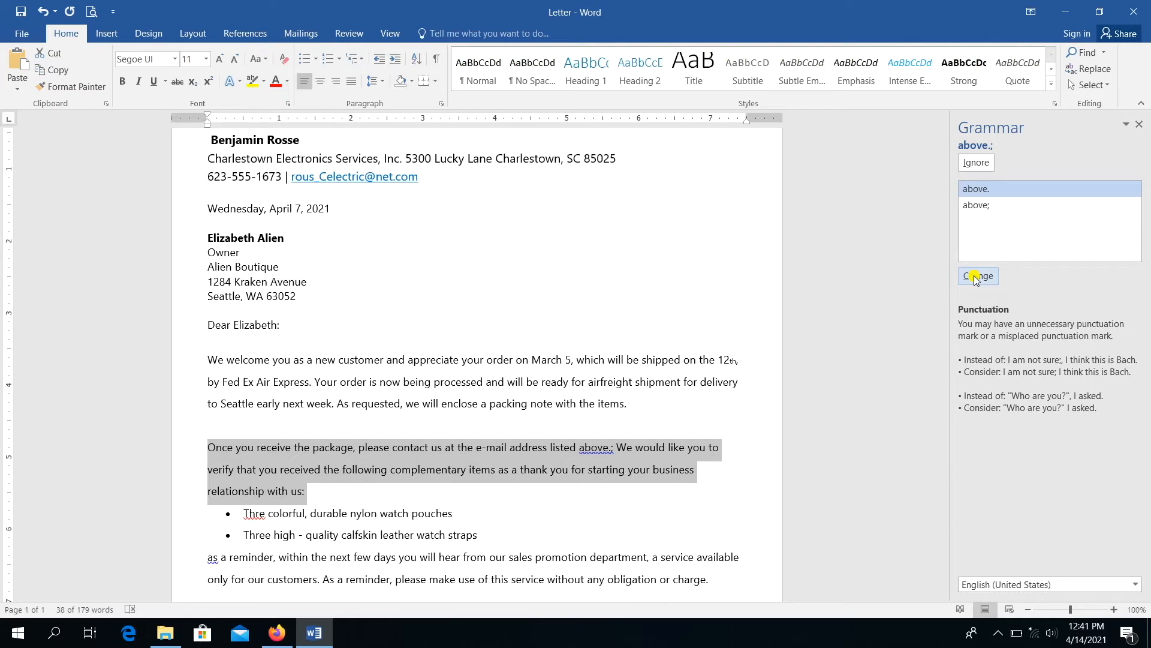
- Remove the semicolon after 'above', change Thre to Three, capitalise As, and finish checking
{"action": "left_click", "coordinate": [974, 277]}
{"action": "left_click", "coordinate": [975, 277]}
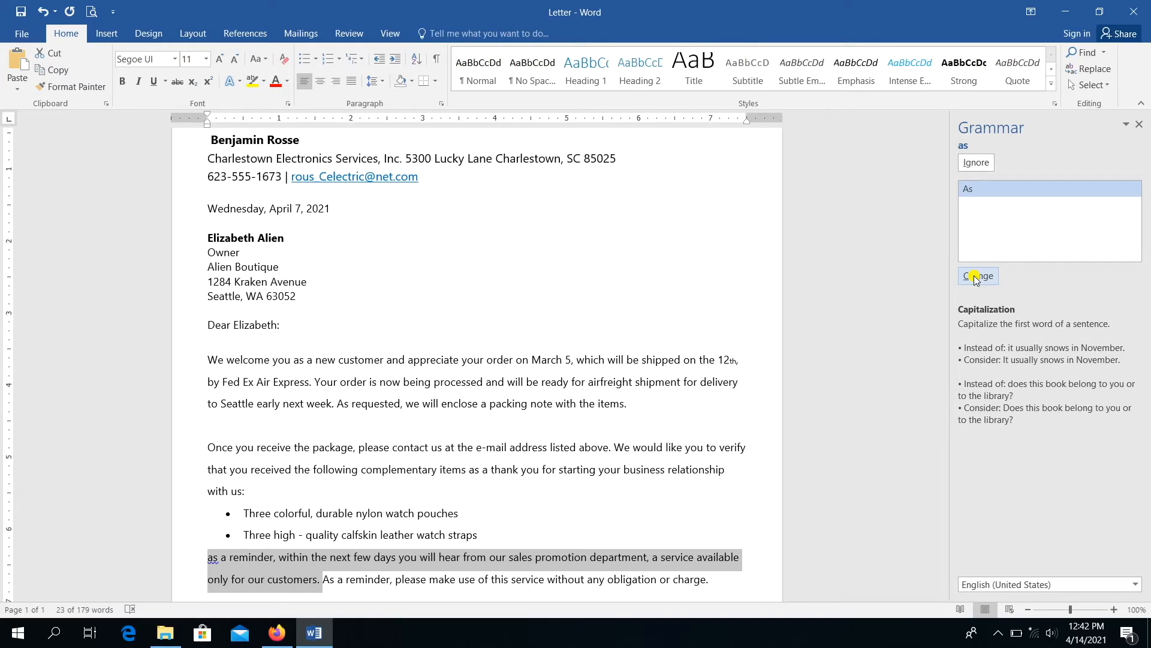
{"action": "left_click", "coordinate": [974, 276]}
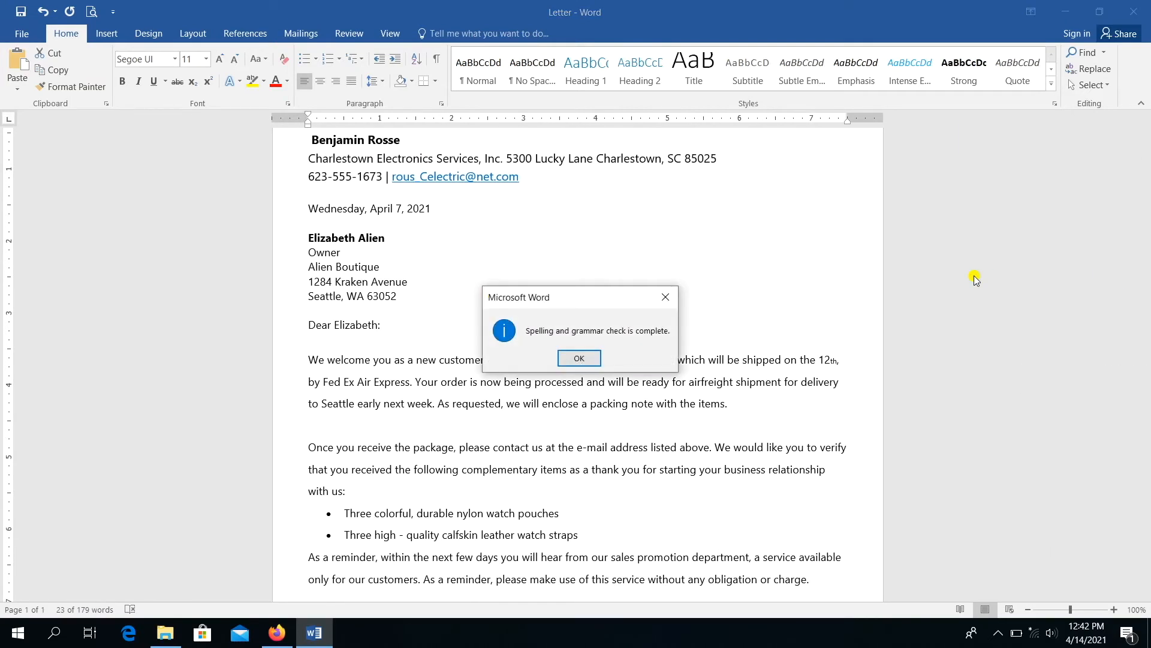
{"action": "left_click", "coordinate": [579, 359]}
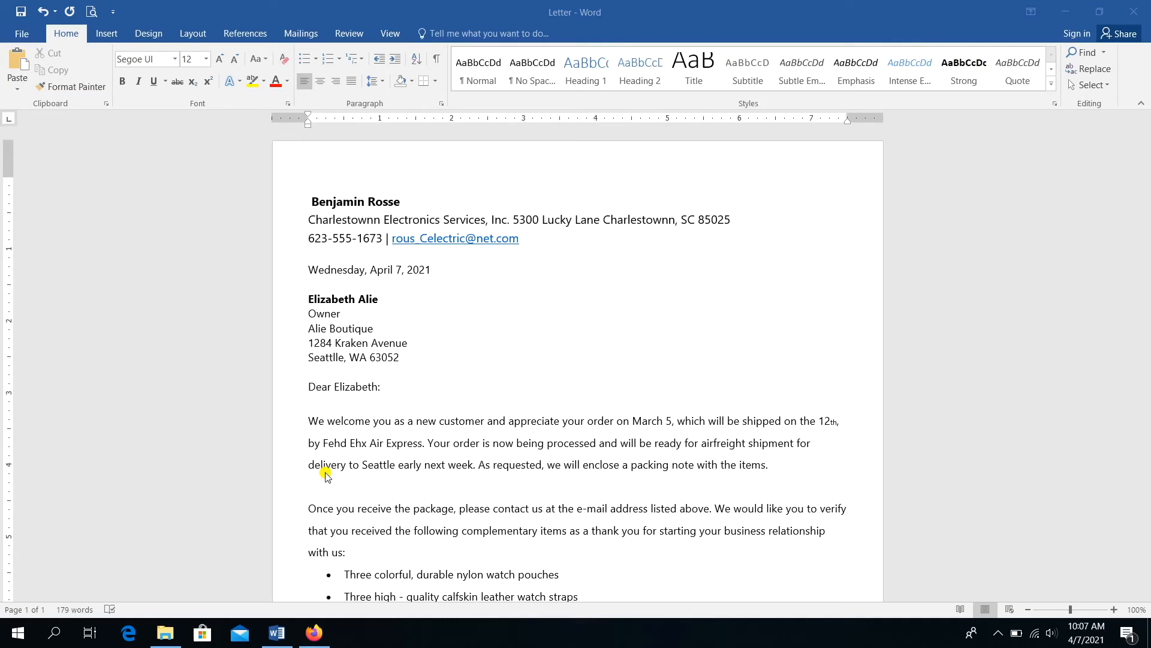
- With the cursor on the letter's empty top line, bring up the Insert tab's Online Pictures search
{"action": "left_click", "coordinate": [330, 168]}
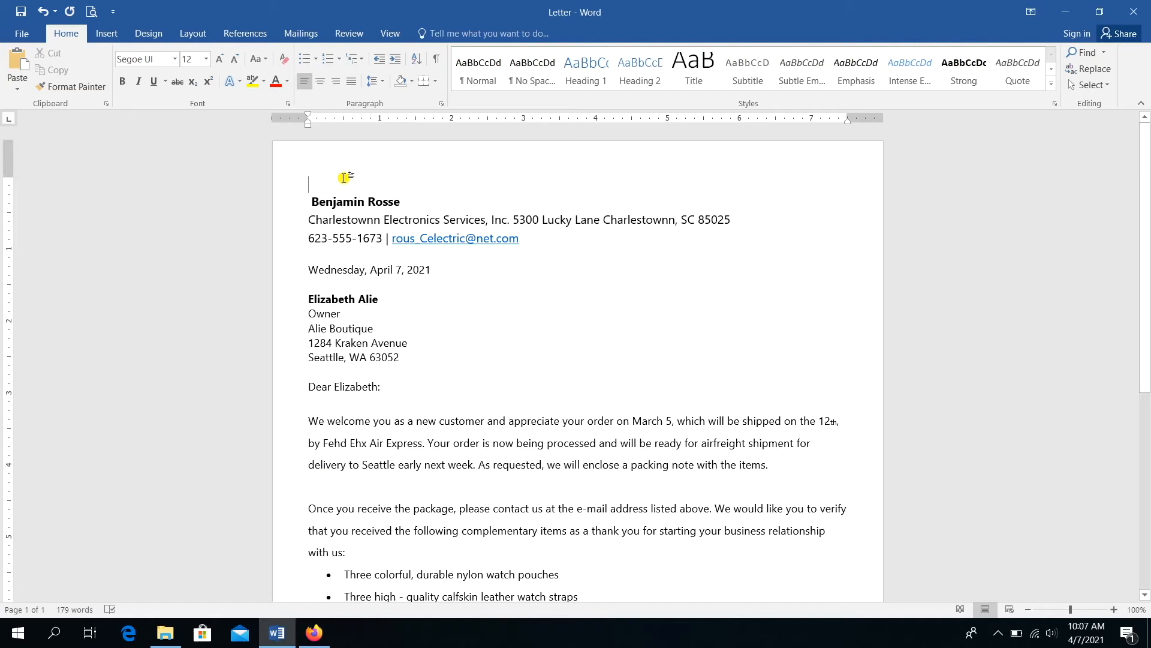
{"action": "left_click", "coordinate": [101, 42]}
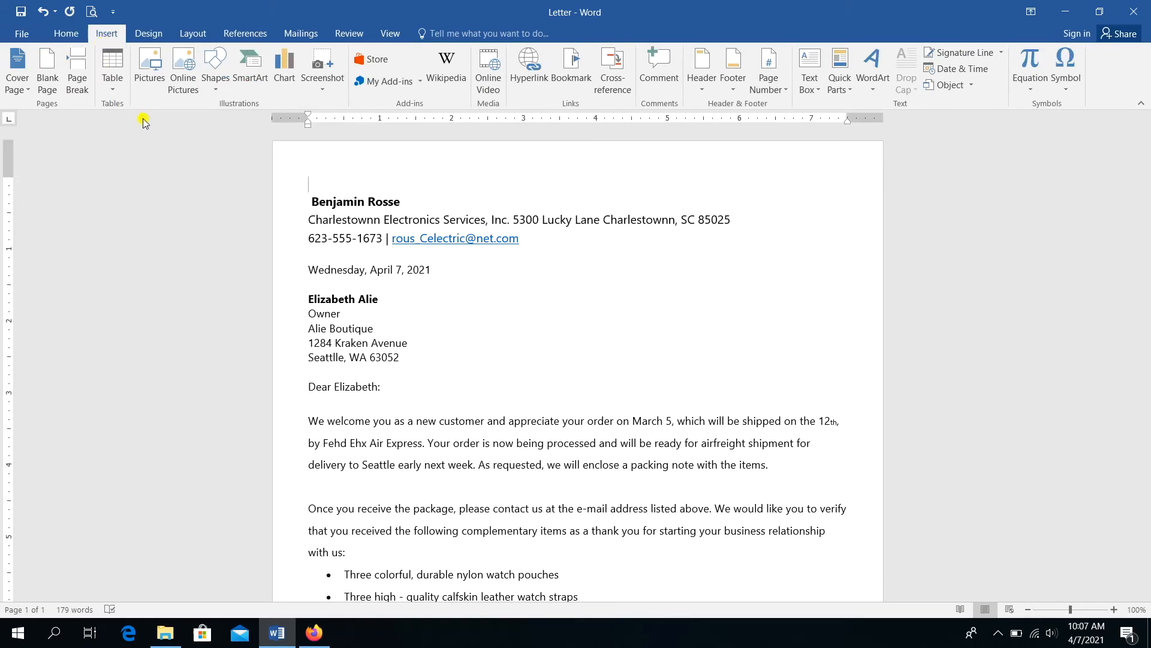
{"action": "left_click", "coordinate": [186, 93]}
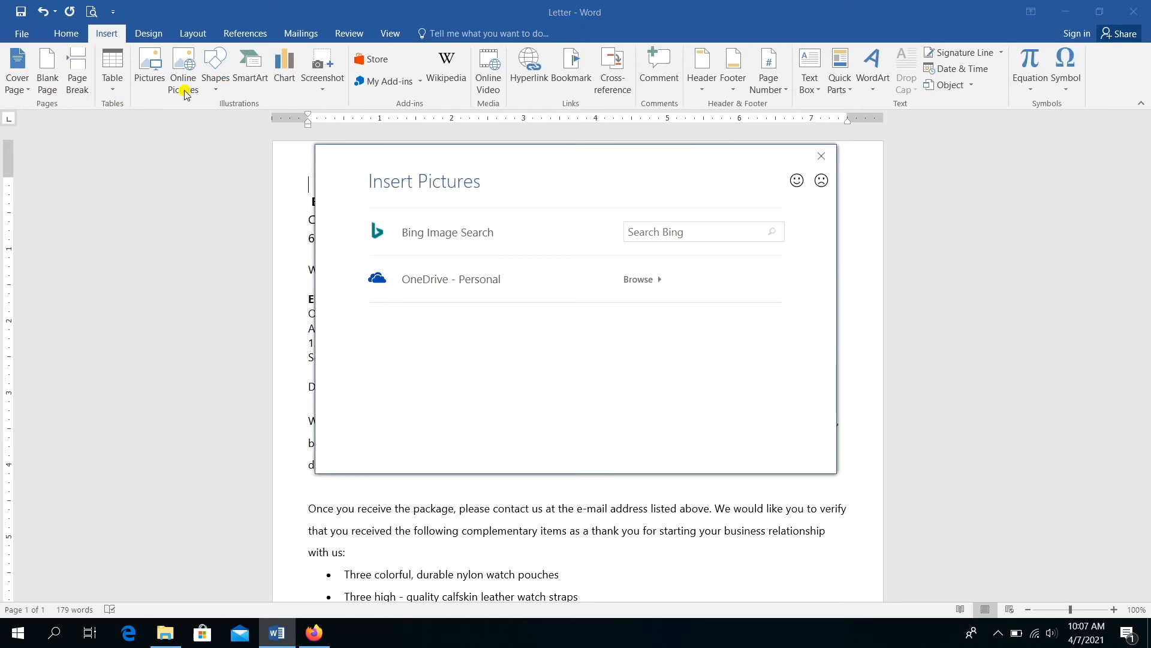
- Search Bing images for 'header'
{"action": "left_click", "coordinate": [637, 229]}
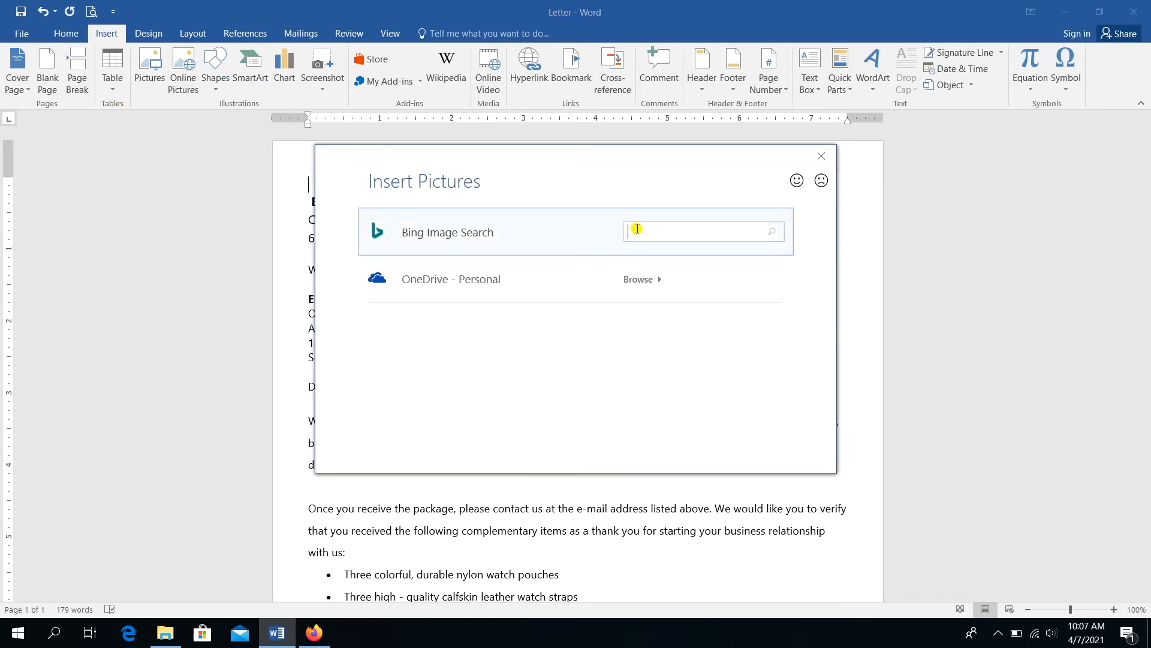
{"action": "type", "text": "header"}
{"action": "key", "text": "Return"}
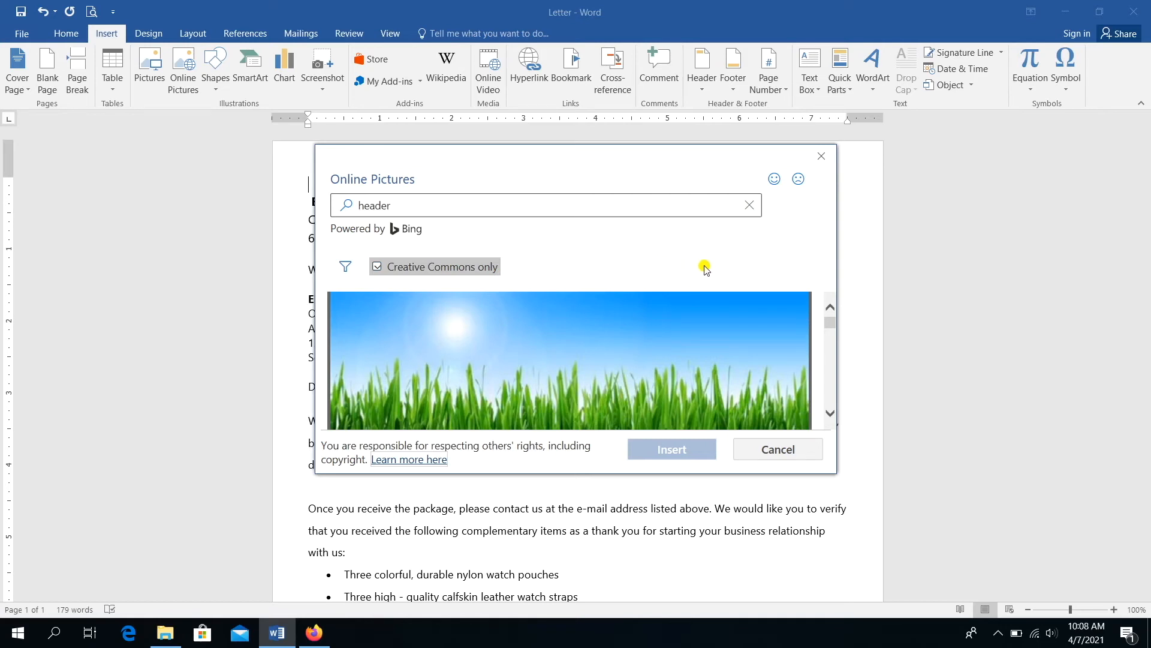
- Pick the blue abstract image from the results and insert it at the top of the letter
{"action": "left_click", "coordinate": [833, 412]}
{"action": "left_click", "coordinate": [833, 413]}
{"action": "left_click", "coordinate": [833, 412]}
{"action": "left_click", "coordinate": [832, 413]}
{"action": "left_click", "coordinate": [833, 412]}
{"action": "left_click", "coordinate": [833, 412]}
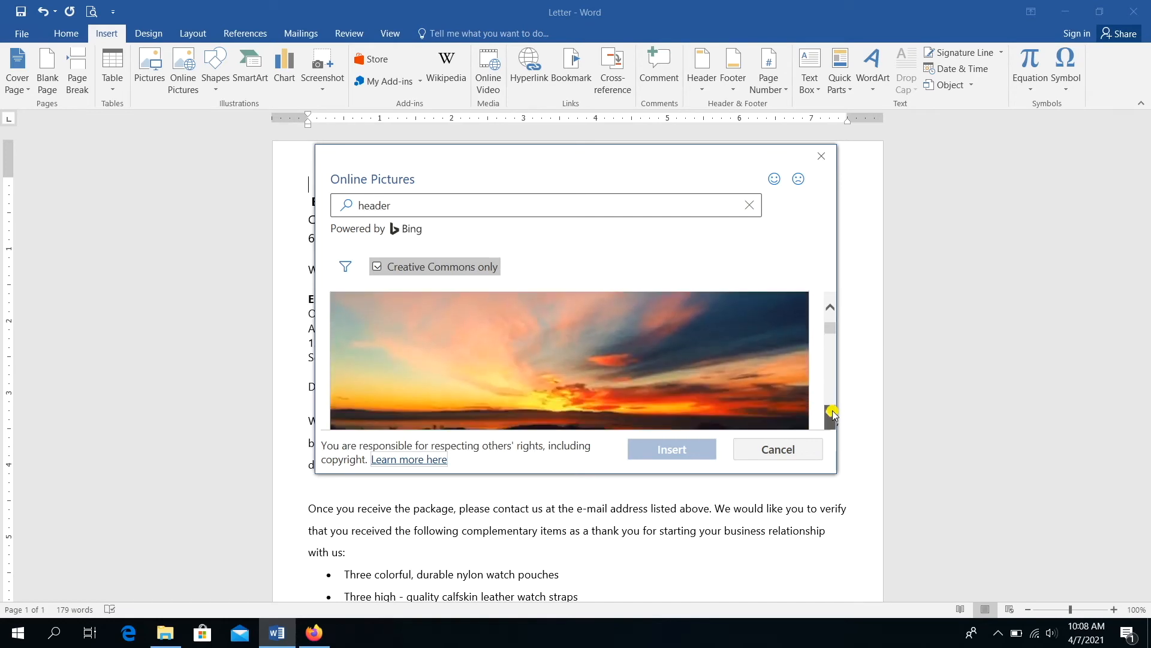
{"action": "left_click", "coordinate": [833, 412]}
{"action": "left_click", "coordinate": [833, 413]}
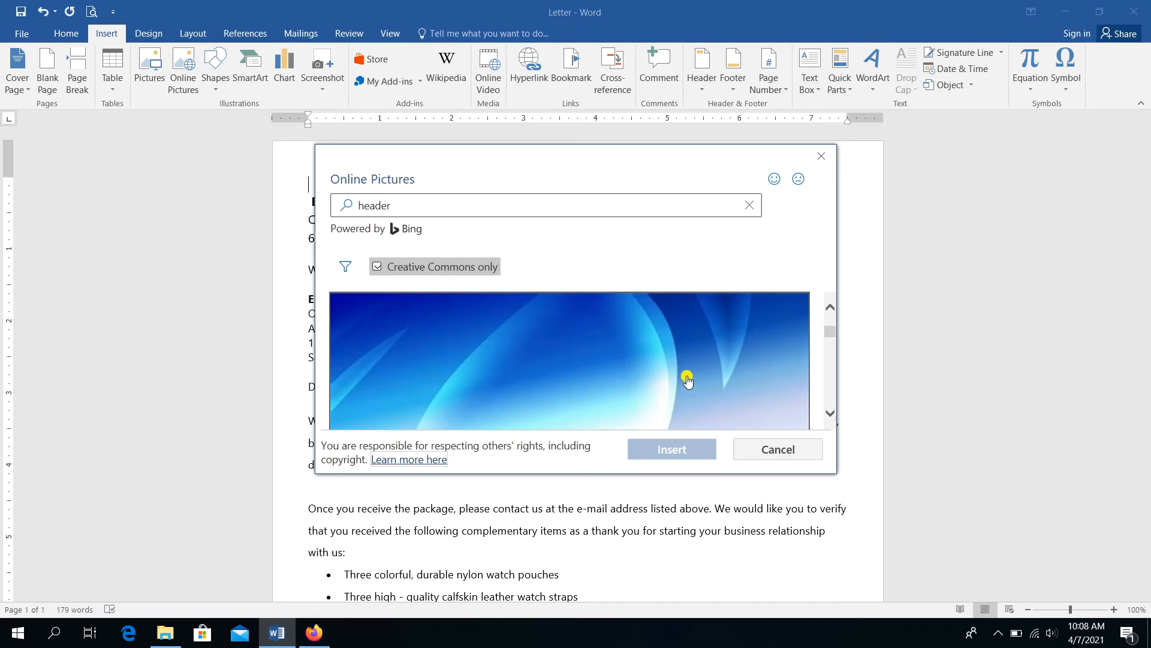
{"action": "left_click", "coordinate": [688, 381]}
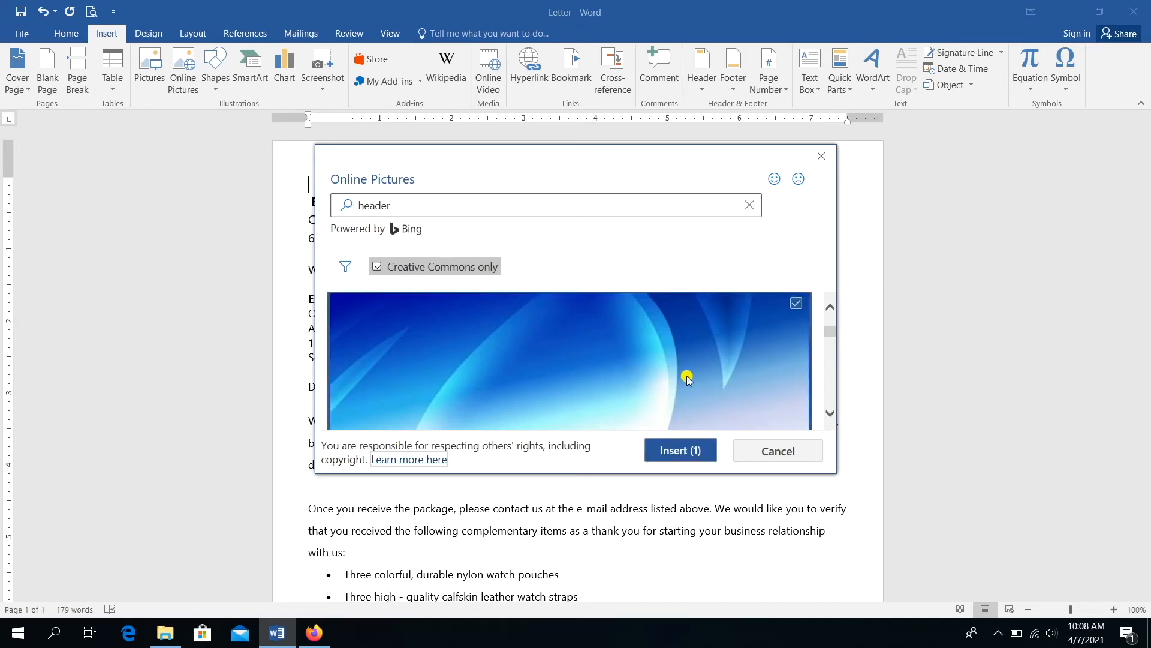
{"action": "left_click", "coordinate": [671, 454]}
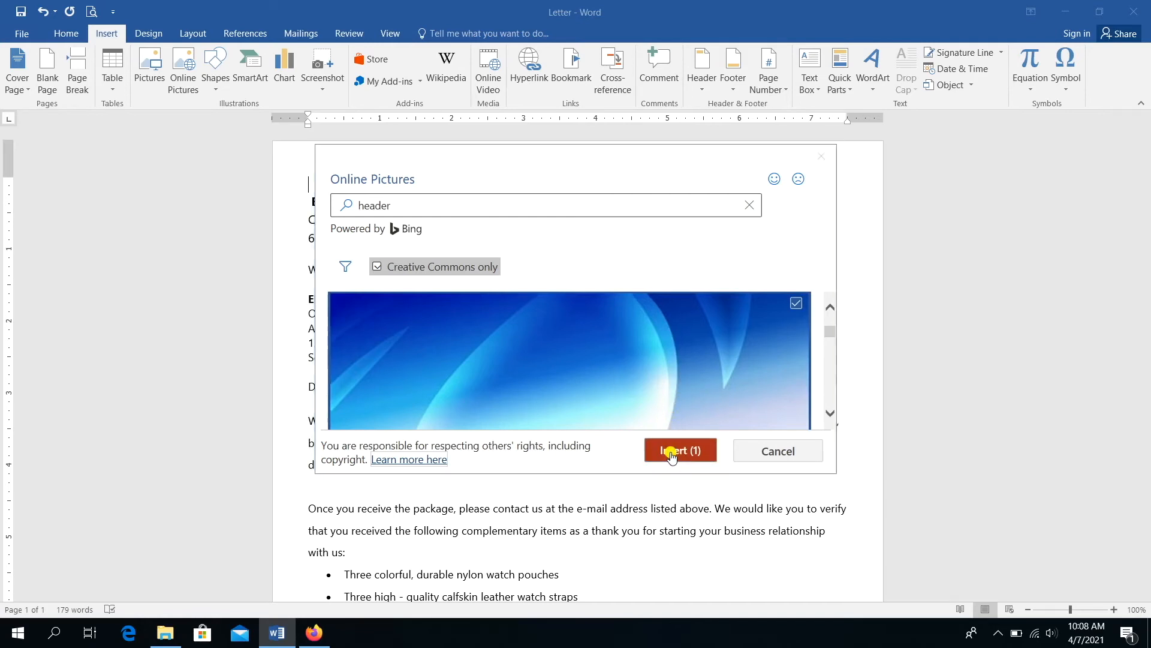
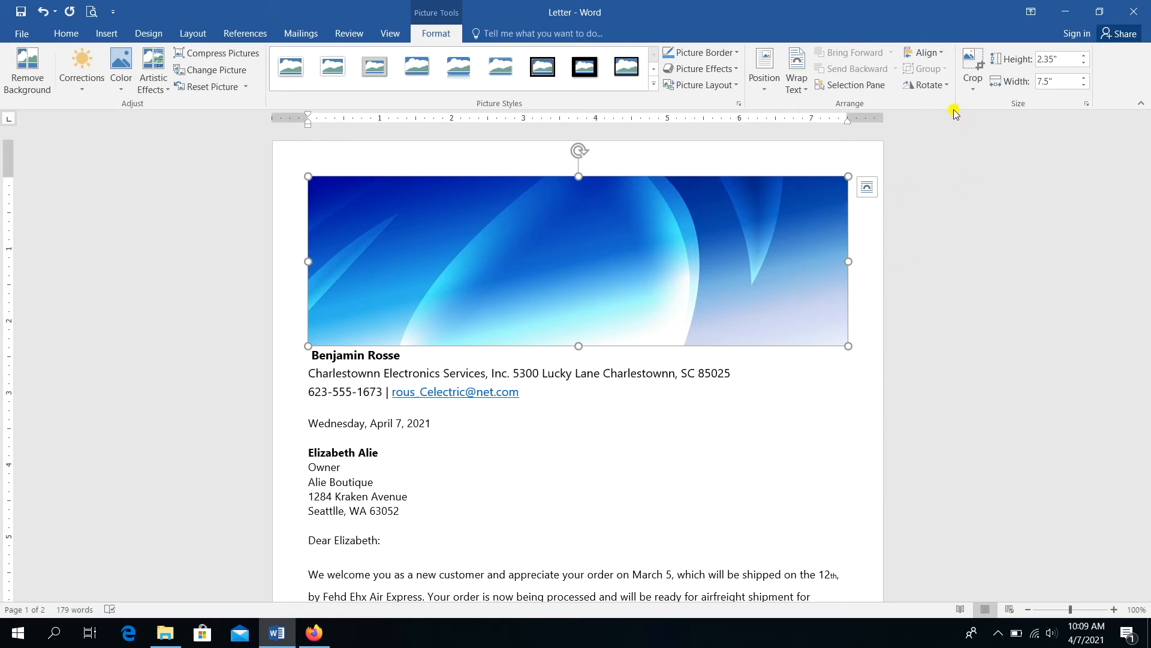
- Crop the bottom of the blue banner picture until it is a thin strip 0.78 inches tall
{"action": "left_click", "coordinate": [967, 55]}
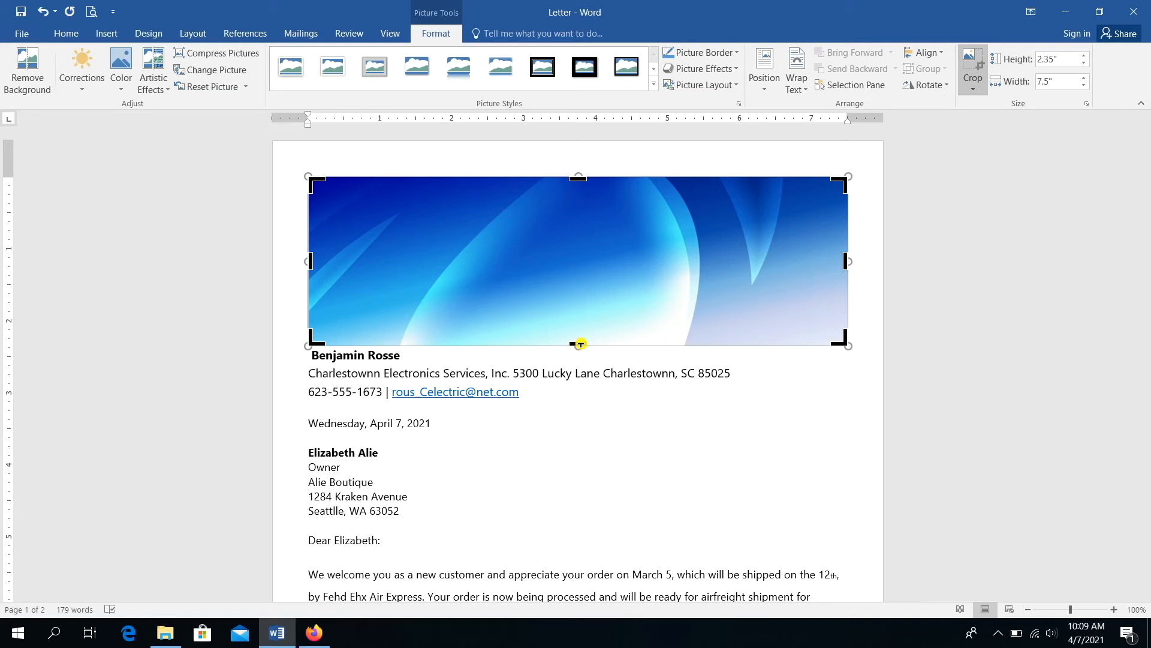
{"action": "left_click_drag", "start_coordinate": [580, 343], "coordinate": [585, 286]}
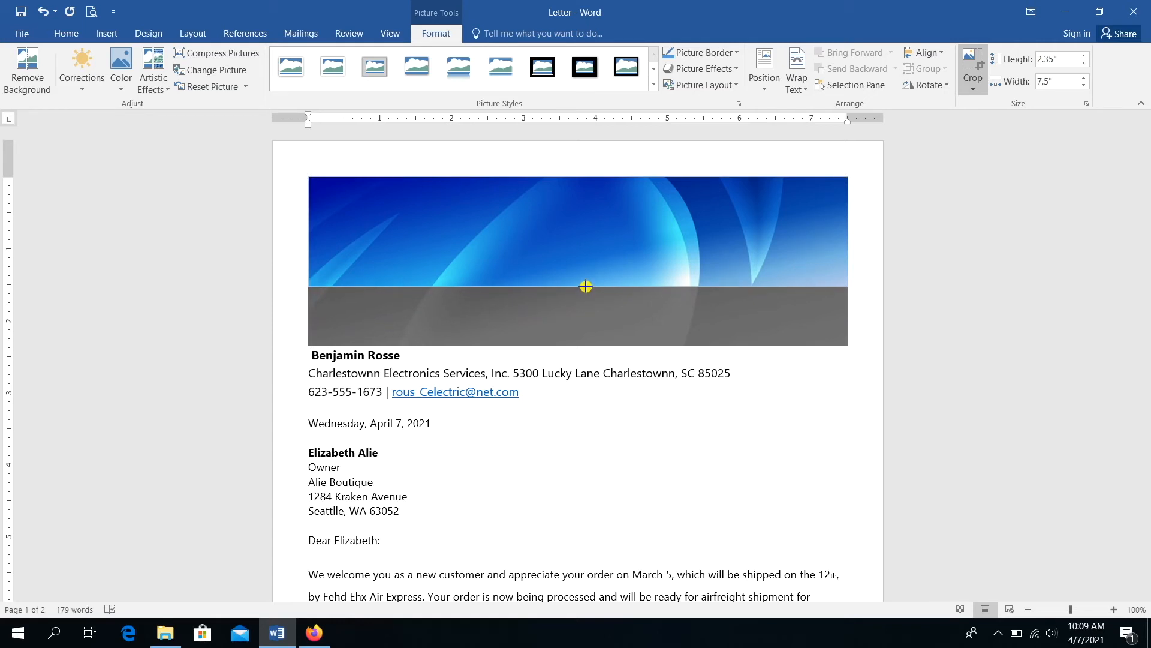
{"action": "left_click_drag", "start_coordinate": [585, 286], "coordinate": [569, 238]}
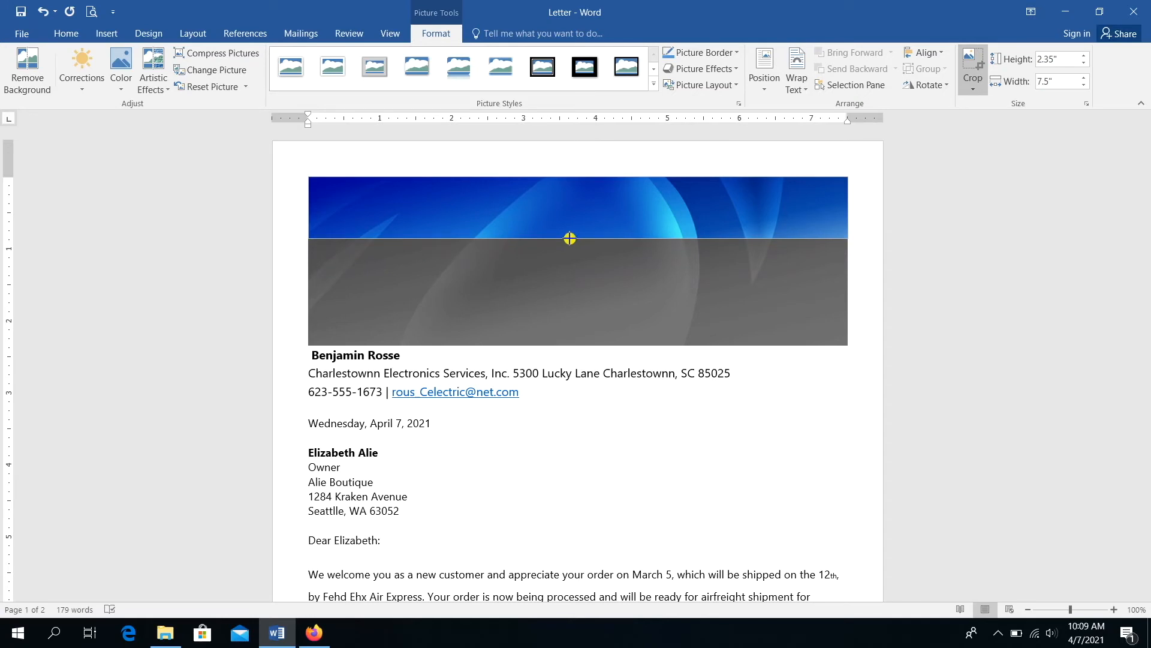
{"action": "left_click_drag", "start_coordinate": [569, 238], "coordinate": [570, 233]}
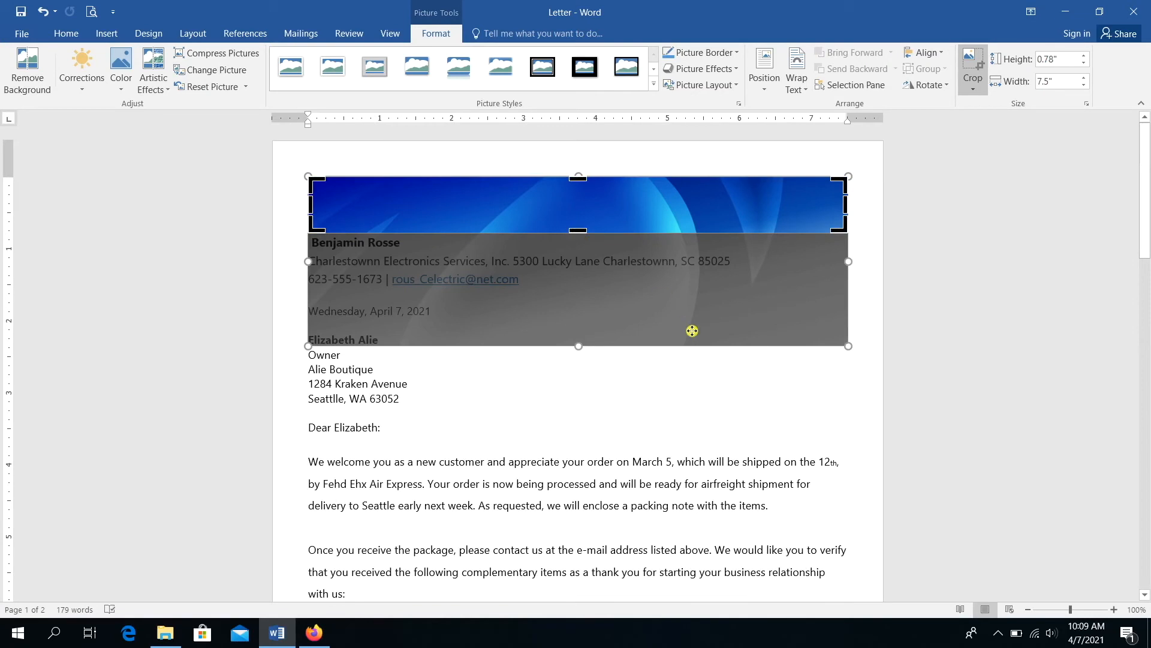
{"action": "left_click", "coordinate": [773, 392]}
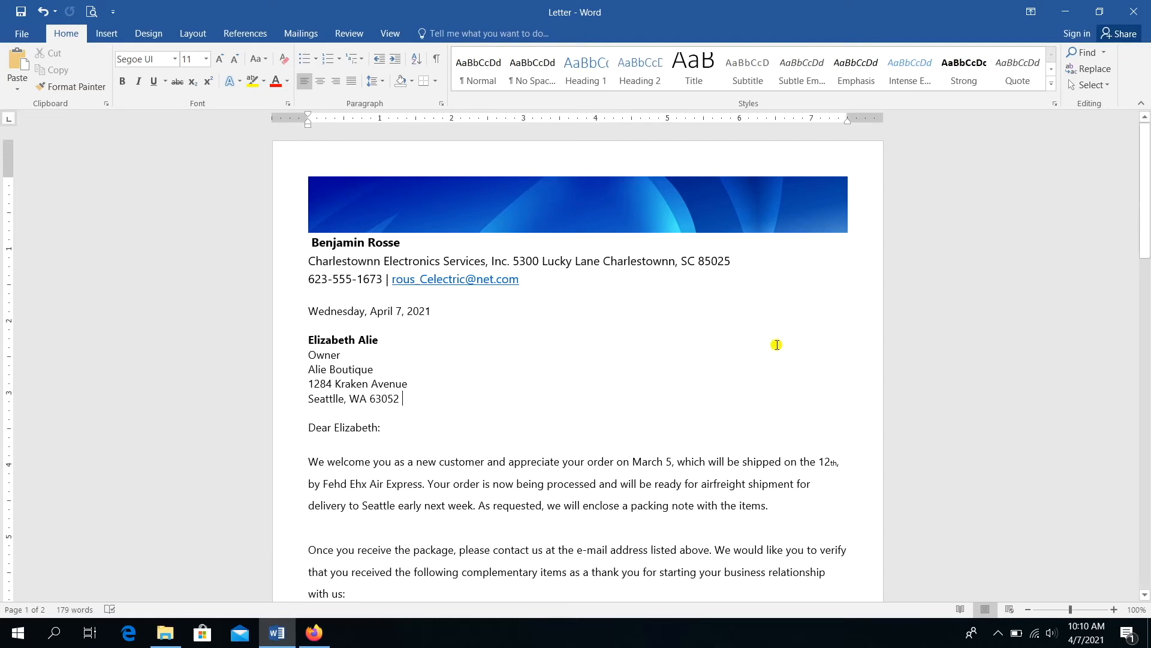
- Set the banner to In Front of Text and stretch it across the page's full top edge
{"action": "right_click", "coordinate": [696, 208]}
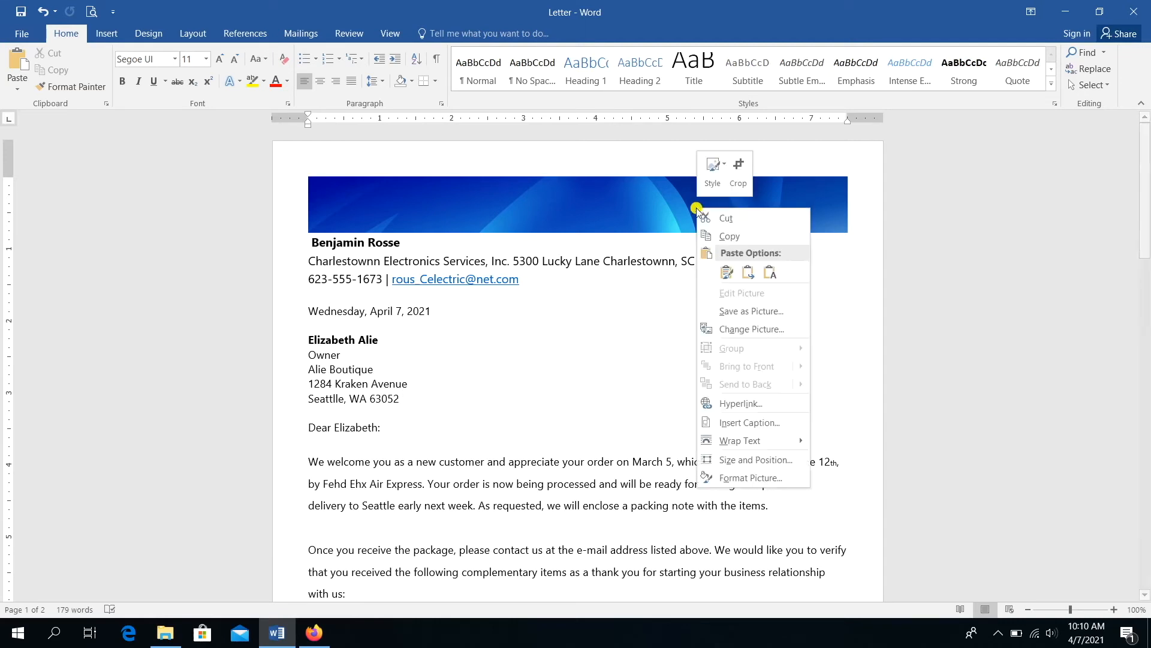
{"action": "left_click", "coordinate": [568, 174]}
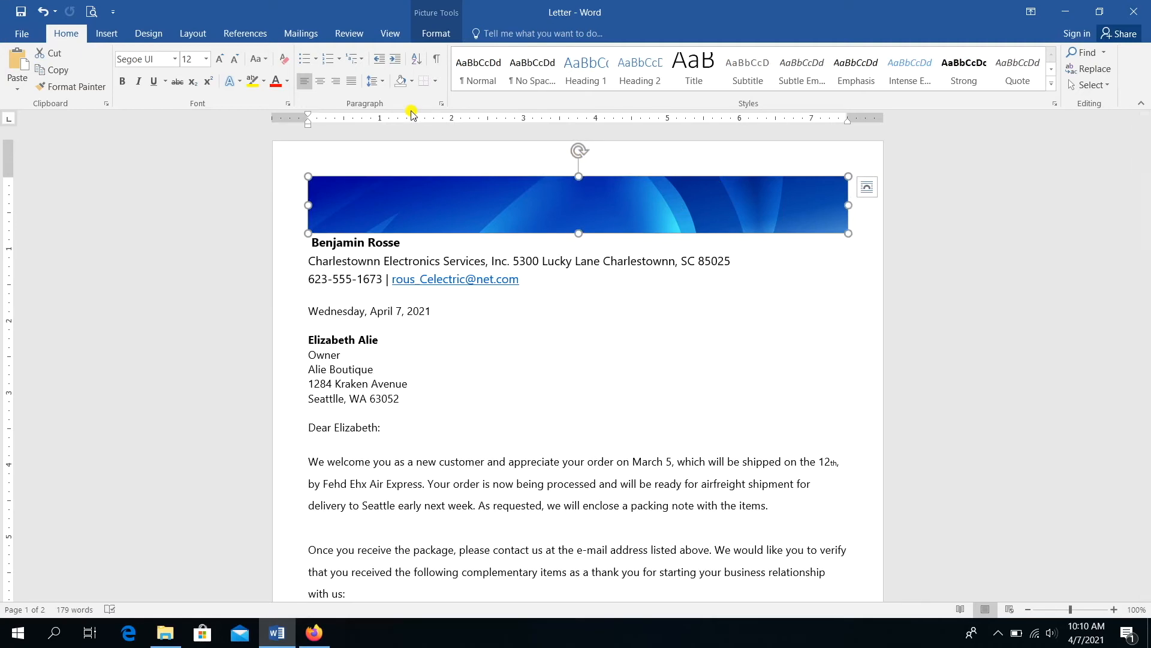
{"action": "left_click", "coordinate": [436, 34]}
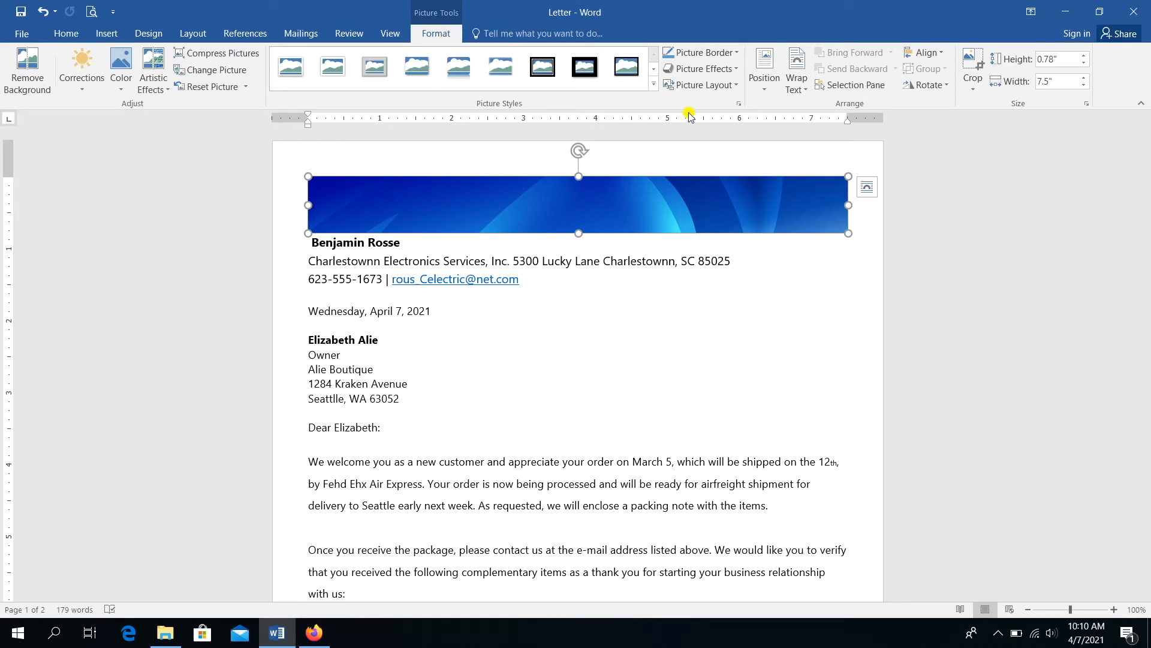
{"action": "left_click", "coordinate": [794, 95]}
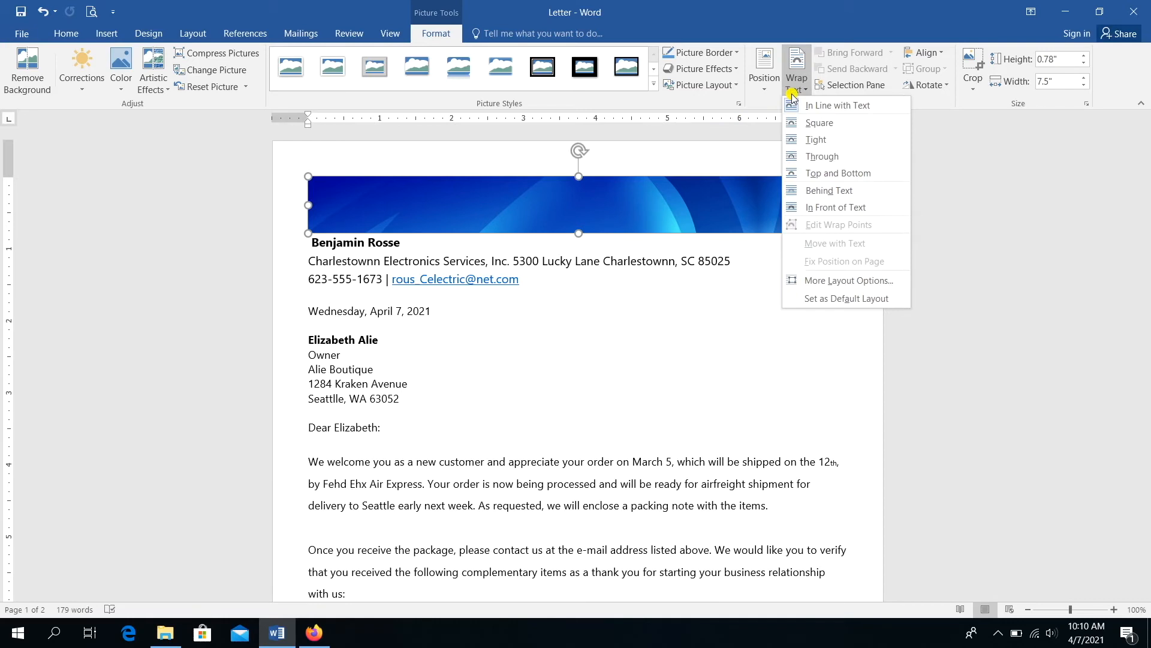
{"action": "left_click", "coordinate": [813, 209]}
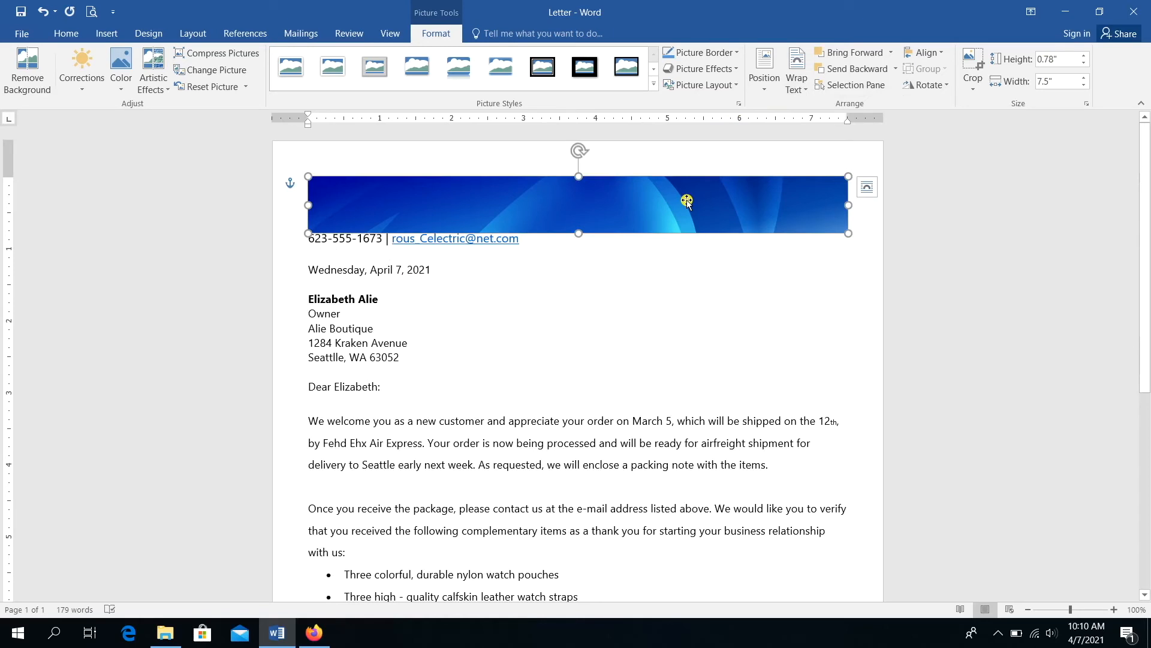
{"action": "left_click_drag", "start_coordinate": [688, 201], "coordinate": [654, 167]}
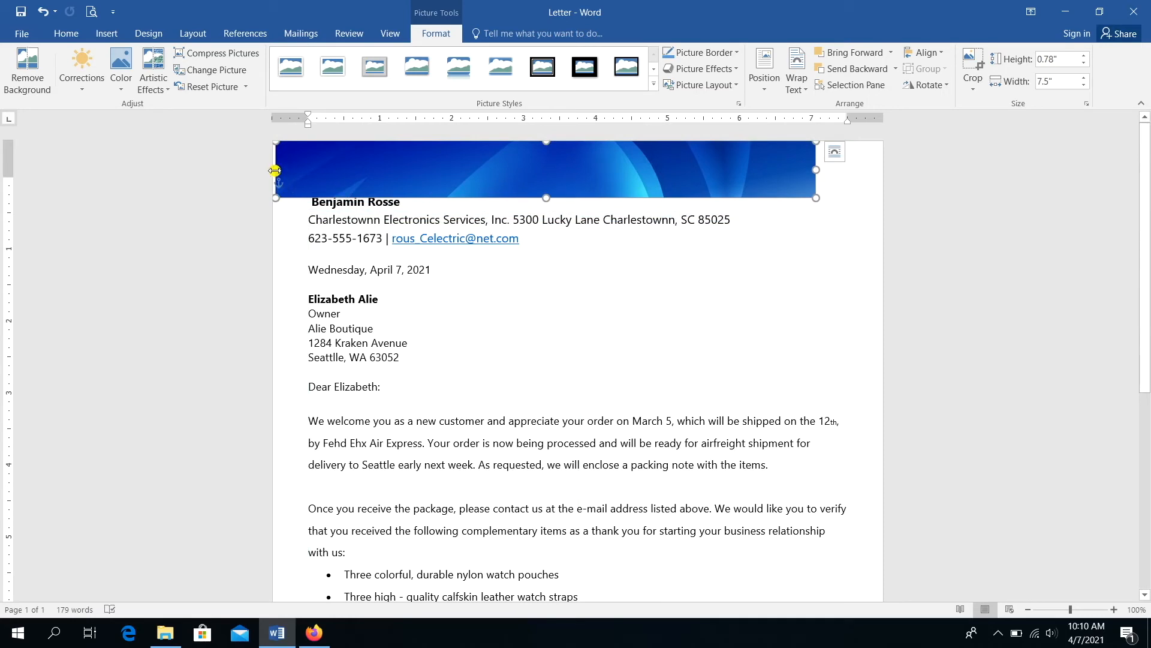
{"action": "left_click_drag", "start_coordinate": [275, 170], "coordinate": [268, 174]}
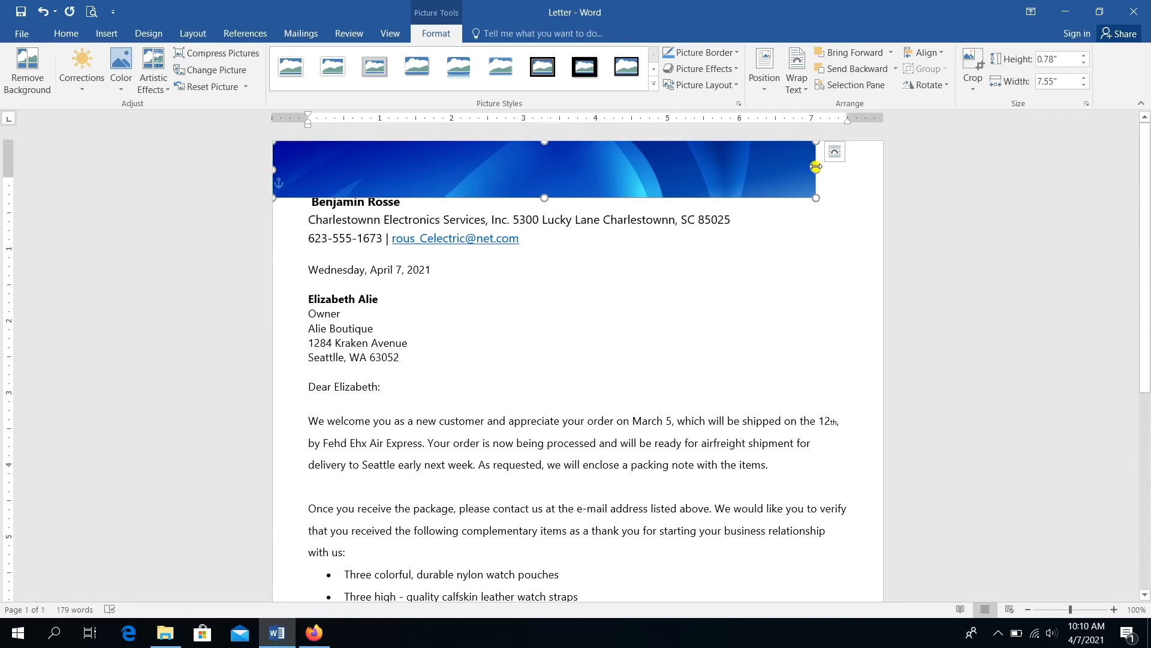
{"action": "left_click_drag", "start_coordinate": [817, 171], "coordinate": [884, 171]}
- Add an empty line before the sender's name so the letter text sits below the banner
{"action": "left_click", "coordinate": [807, 235]}
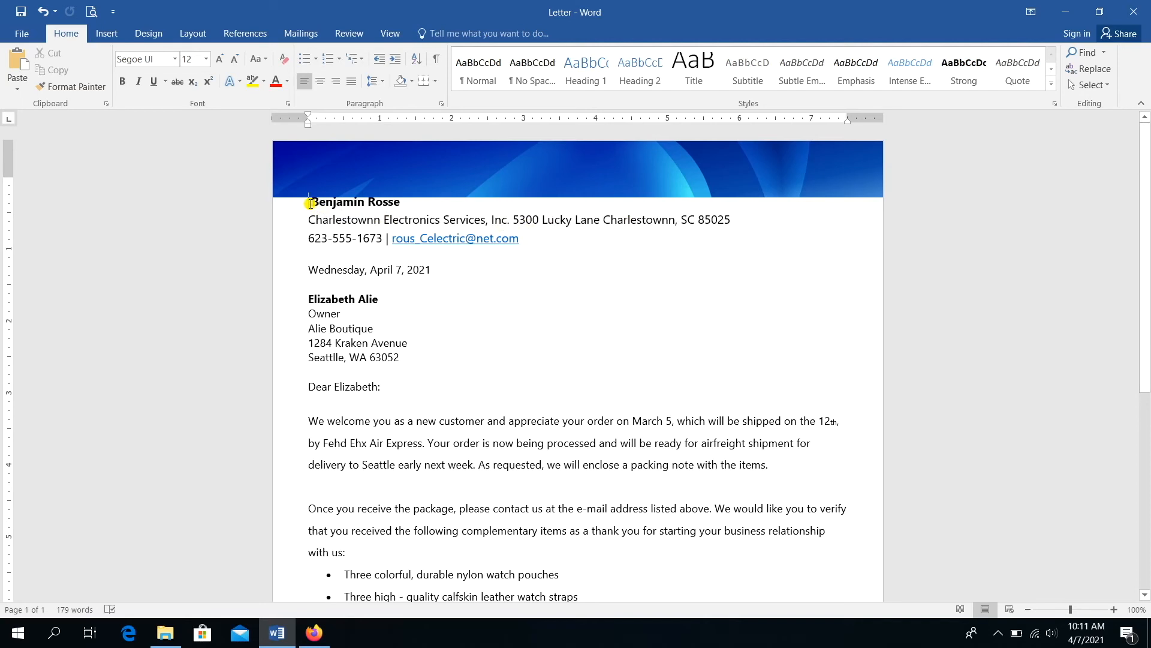
{"action": "left_click", "coordinate": [310, 204]}
{"action": "key", "text": "Return"}
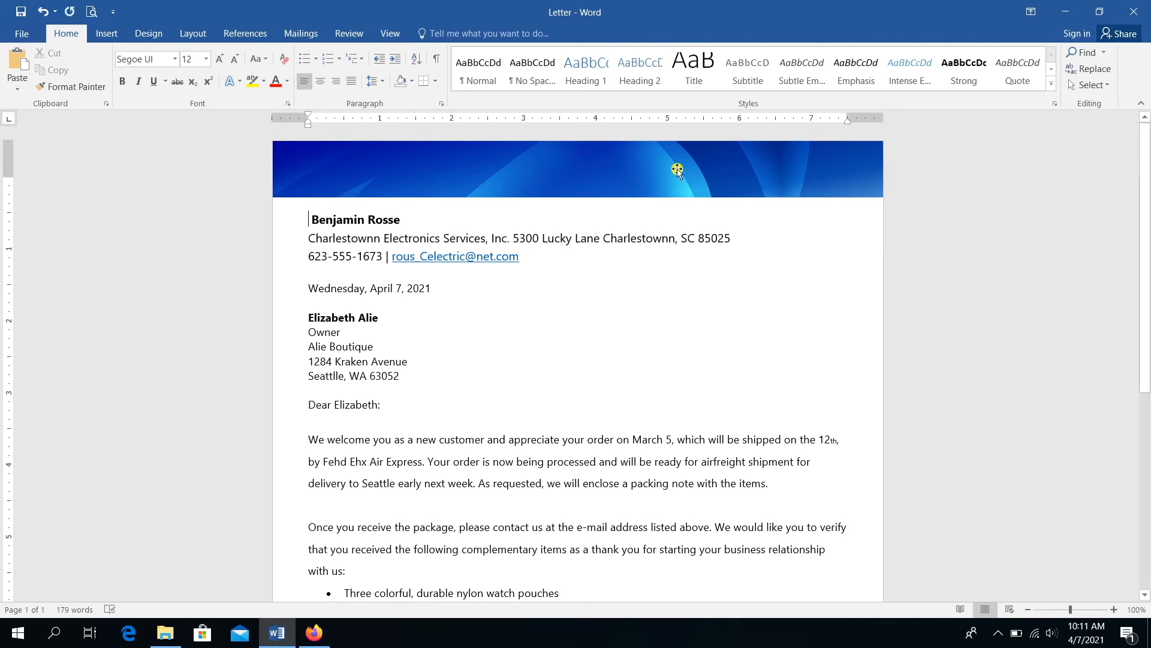
{"action": "mouse_move", "coordinate": [1146, 175]}
{"action": "left_mouse_down"}
{"action": "mouse_move", "coordinate": [1146, 198]}
{"action": "mouse_move", "coordinate": [1146, 164]}
{"action": "left_mouse_up"}
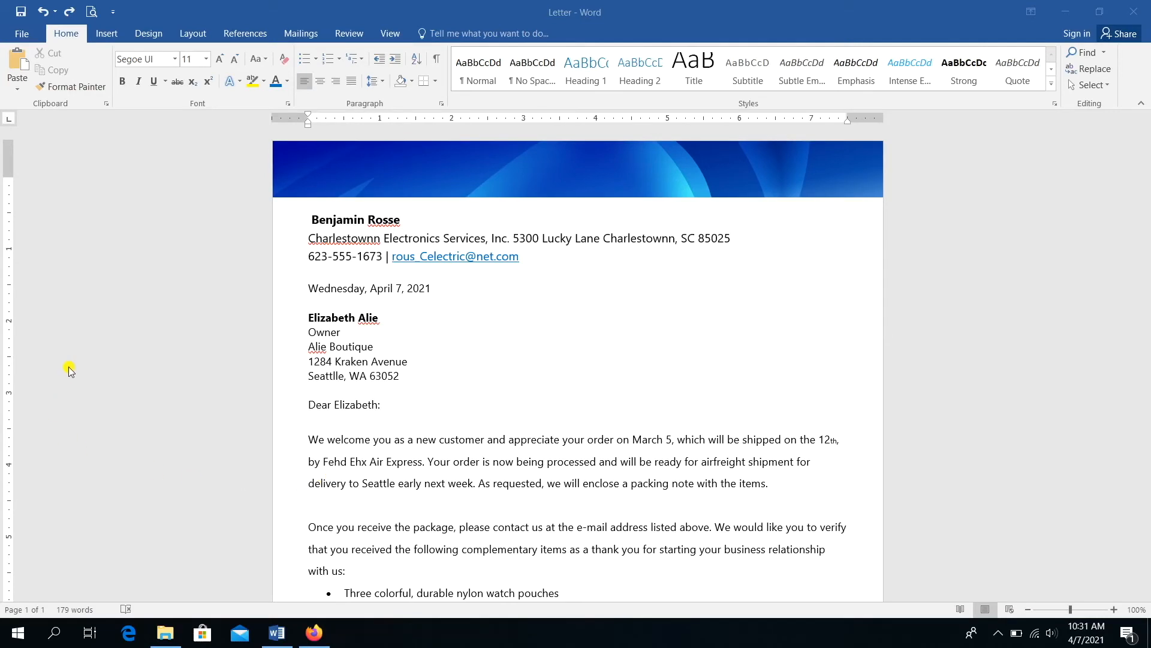
{"action": "left_click", "coordinate": [111, 42]}
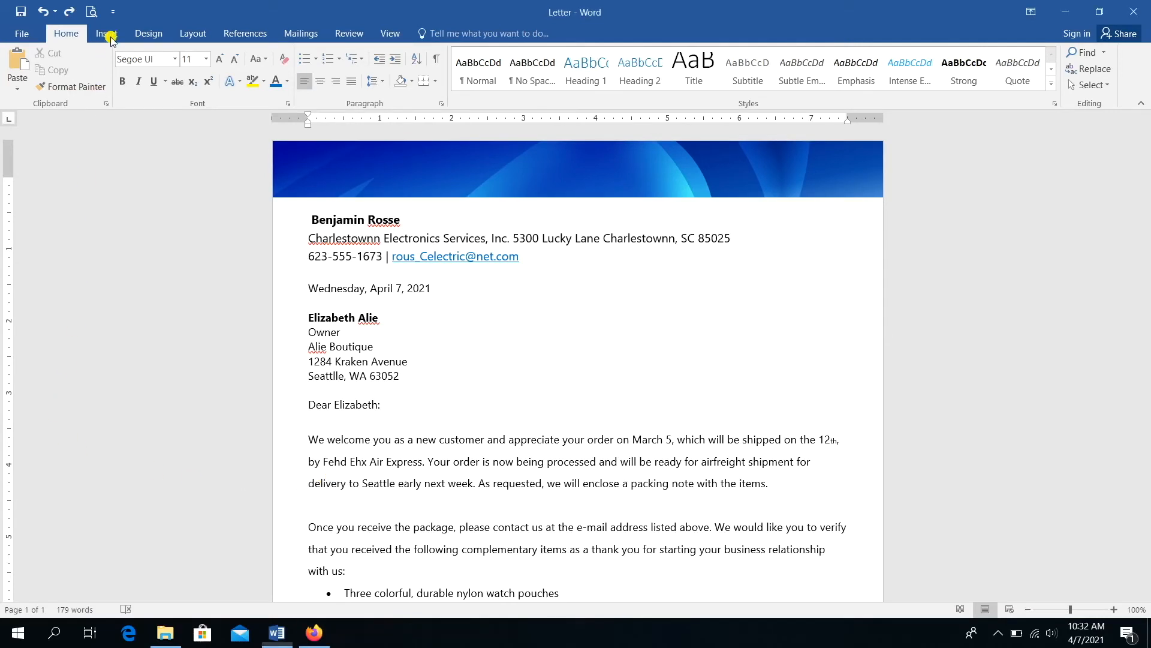
- Insert a Simple Text Box with placeholder quote text and preview its Wrap Text layouts
{"action": "left_click", "coordinate": [112, 40]}
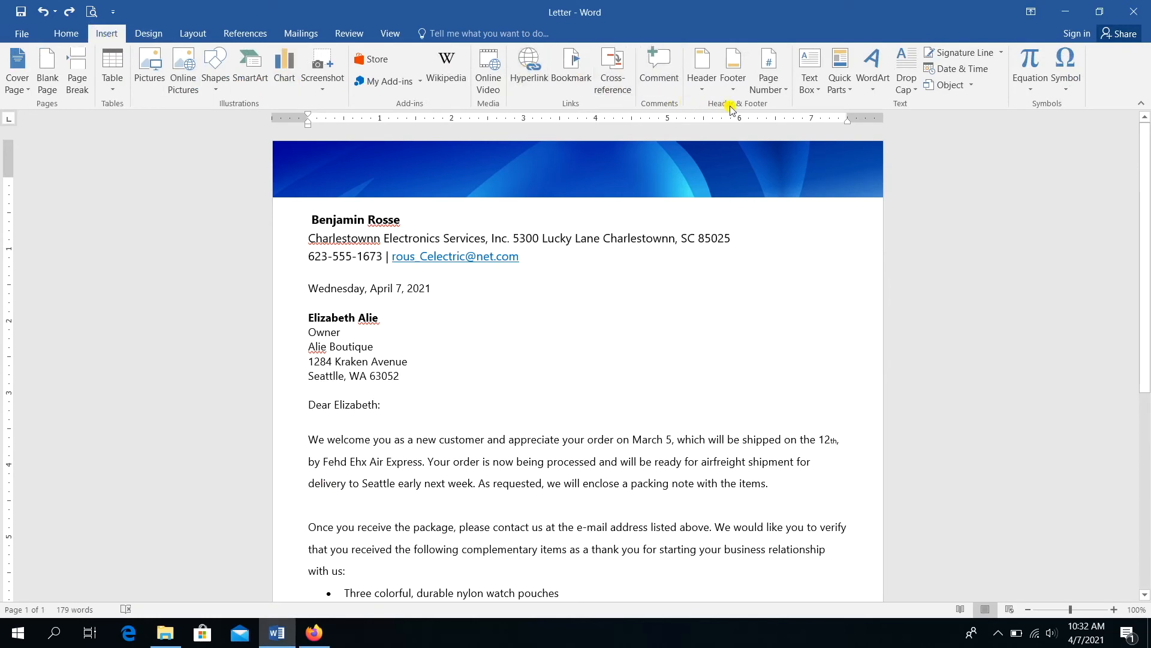
{"action": "left_click", "coordinate": [810, 90]}
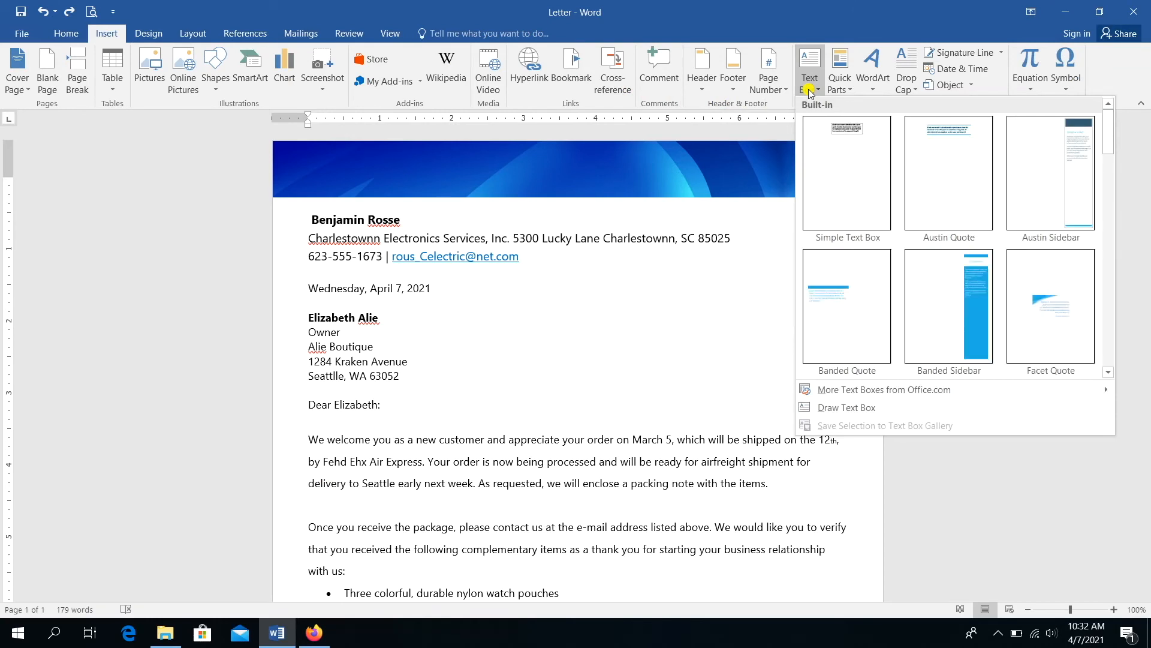
{"action": "left_click", "coordinate": [823, 124]}
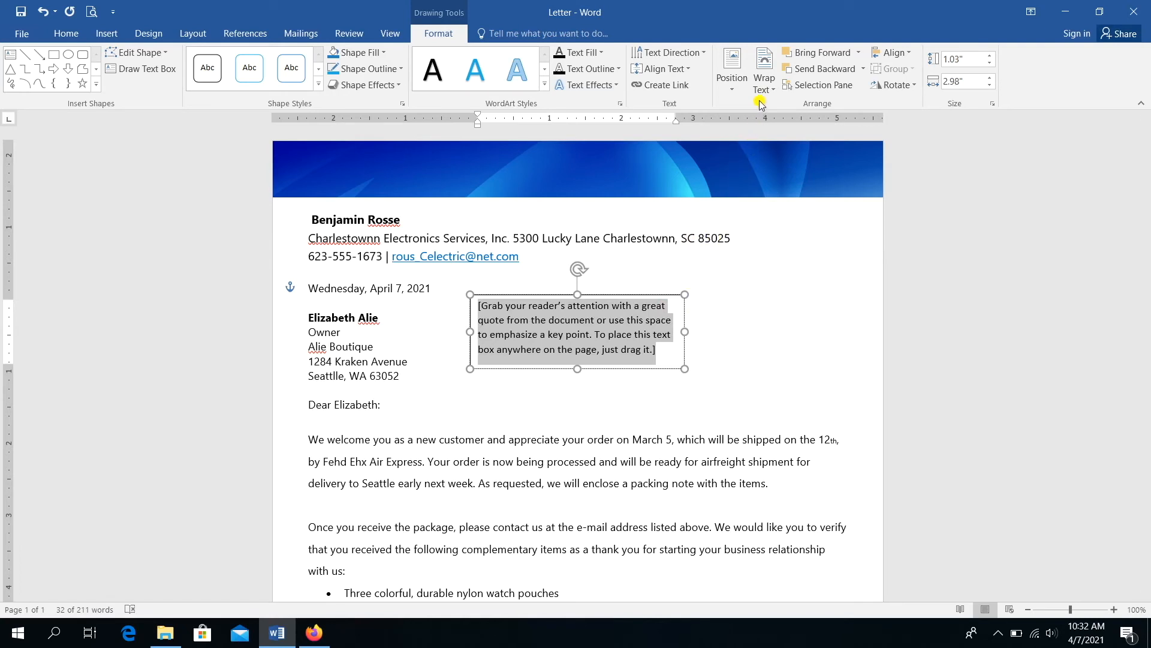
{"action": "left_click", "coordinate": [765, 85]}
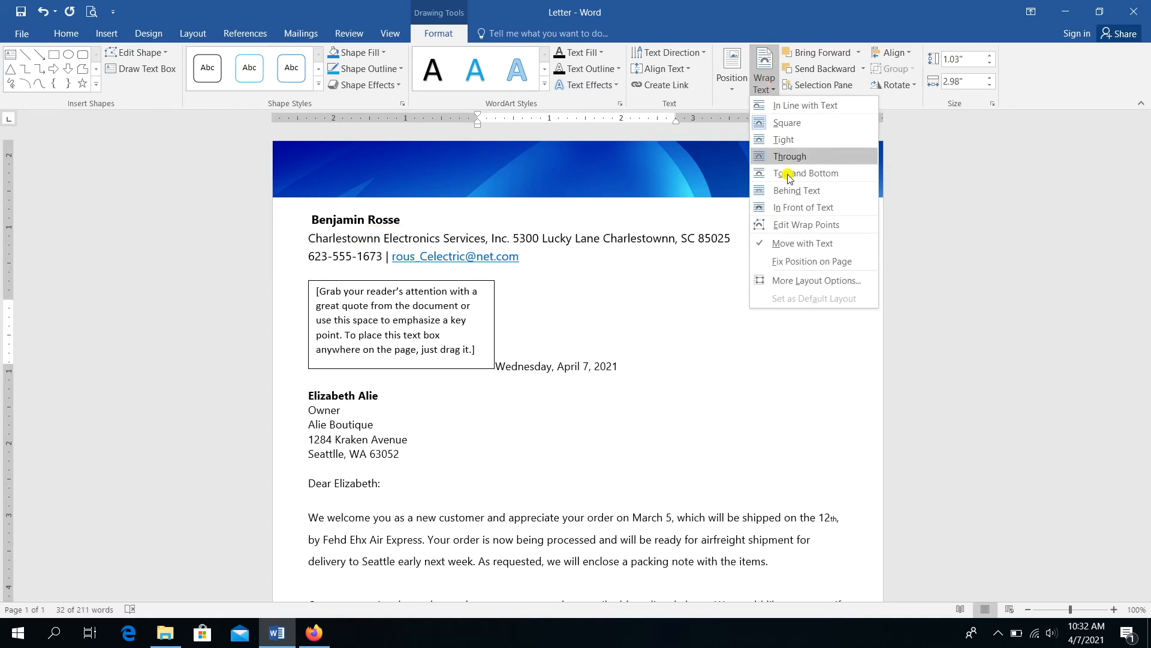
{"action": "left_click", "coordinate": [794, 208]}
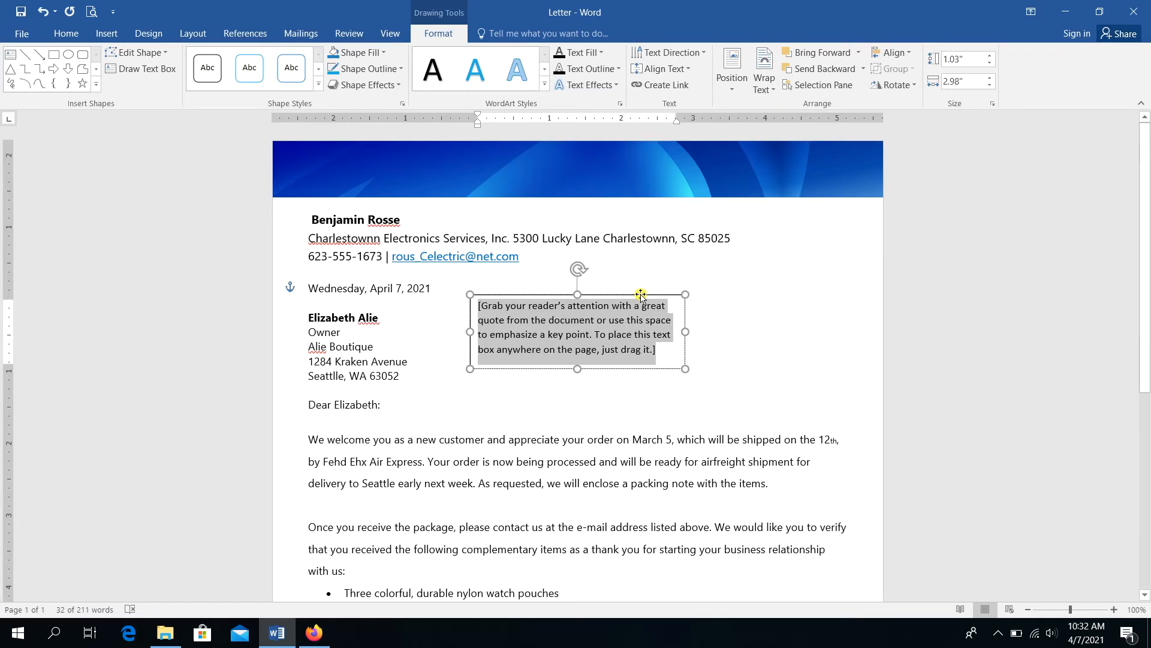
- Move the text box onto the banner's right end, shorten it, and replace its placeholder with 'C.E.S. Inc.'
{"action": "left_click_drag", "start_coordinate": [641, 295], "coordinate": [833, 141]}
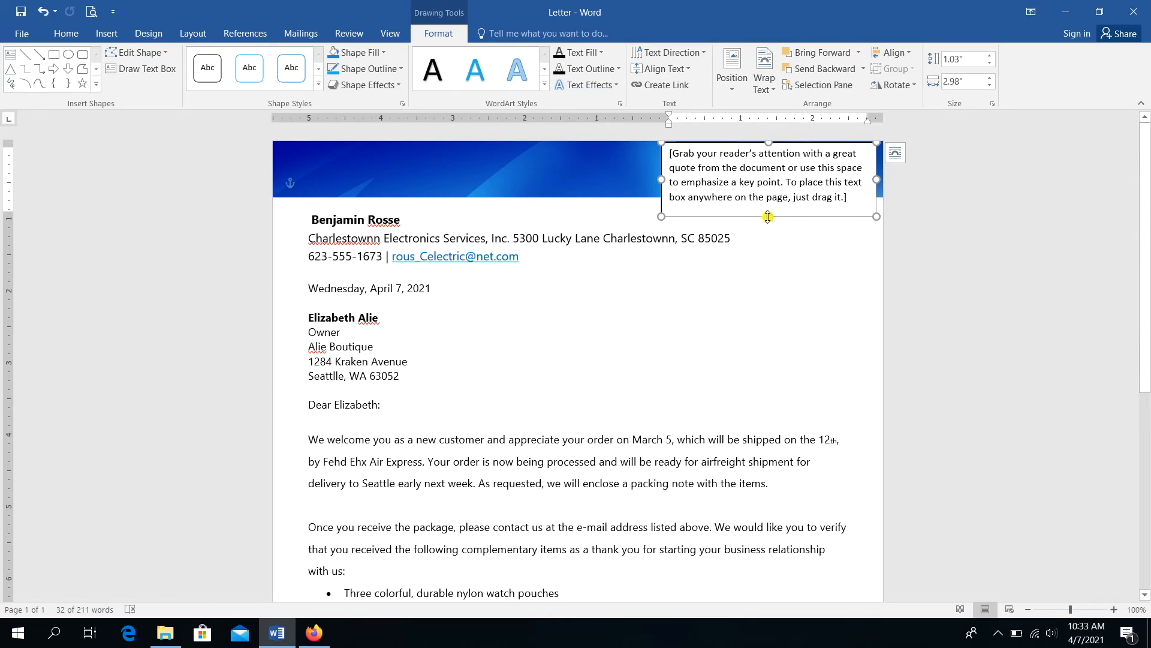
{"action": "left_click_drag", "start_coordinate": [767, 217], "coordinate": [769, 197]}
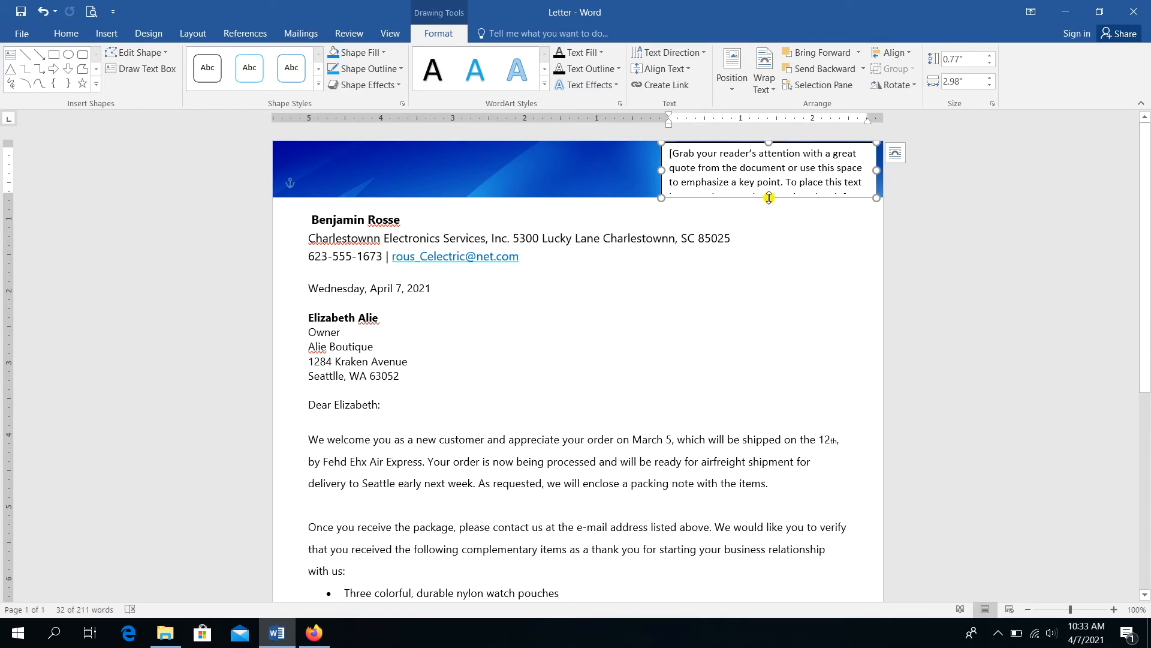
{"action": "left_click", "coordinate": [715, 167]}
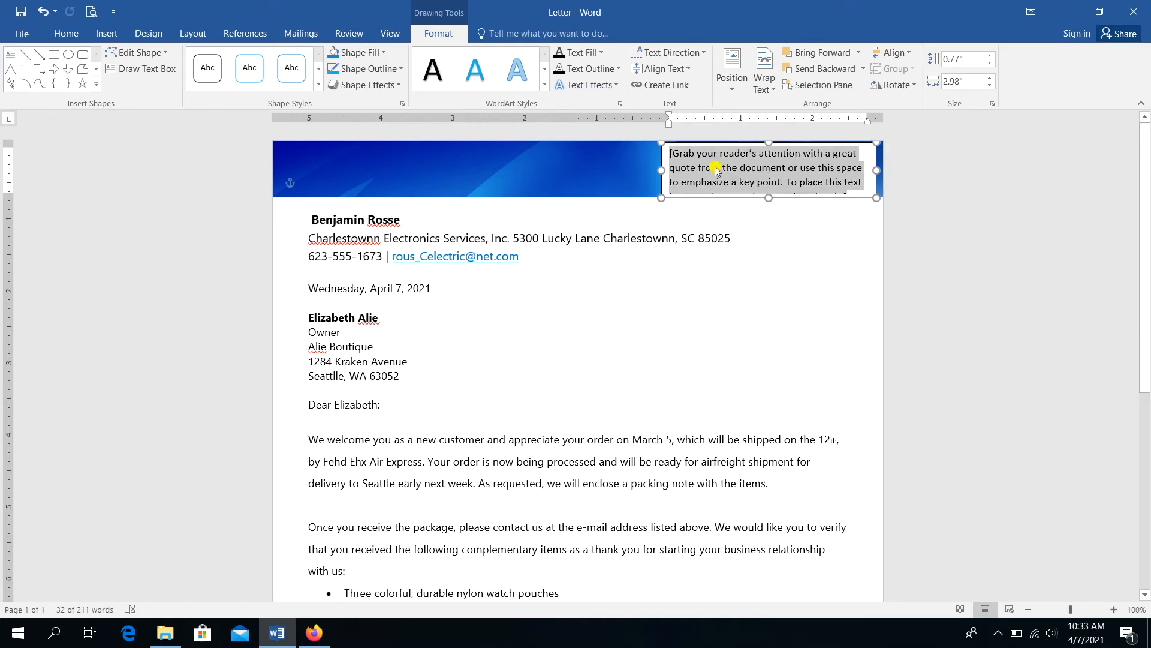
{"action": "type", "text": "C"}
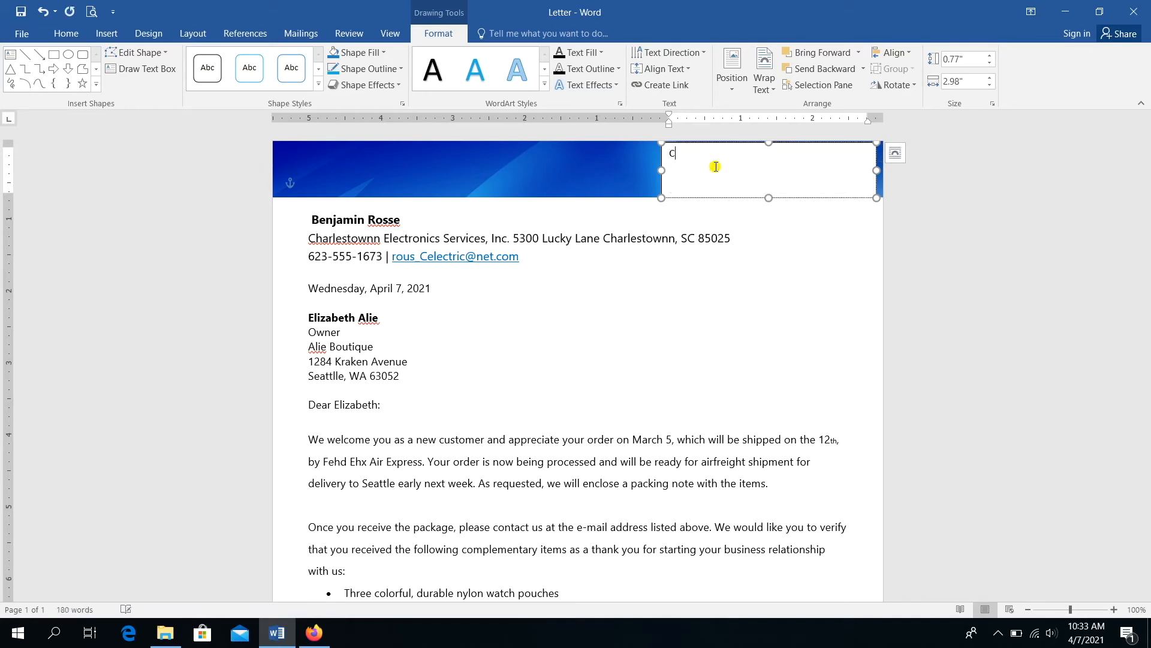
{"action": "type", "text": ".E.S. Inc."}
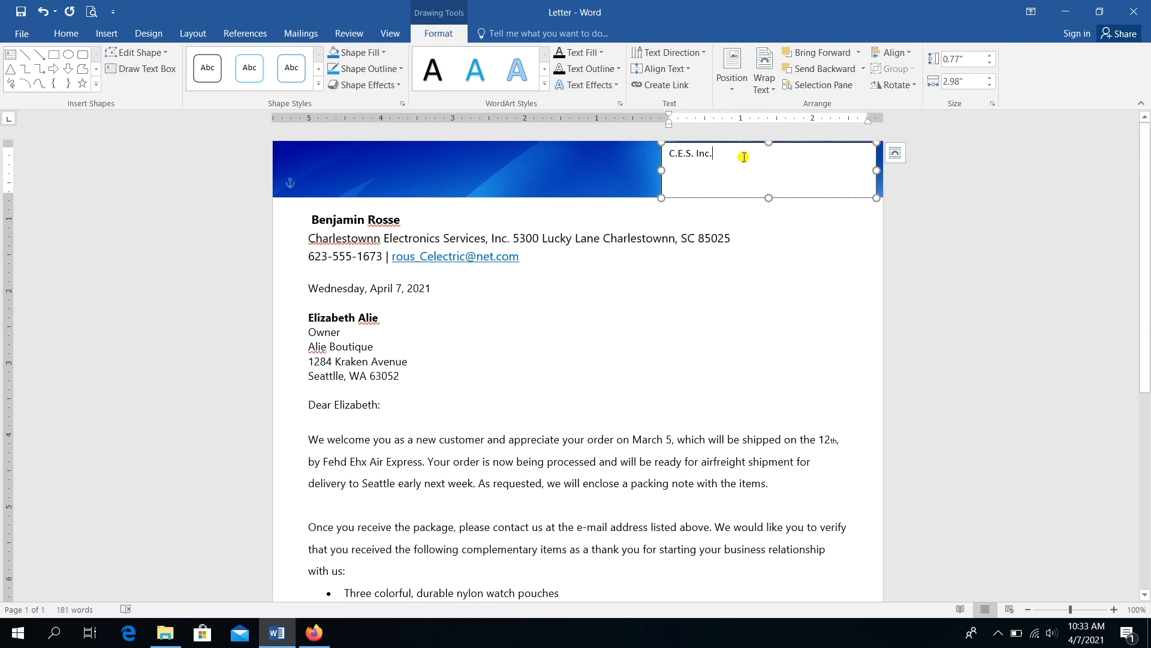
- Grow the C.E.S. Inc. text to 28 pt and apply the Fill - Blue, Accent 2, Outline - Accent 2 WordArt style
{"action": "left_click_drag", "start_coordinate": [741, 157], "coordinate": [668, 157]}
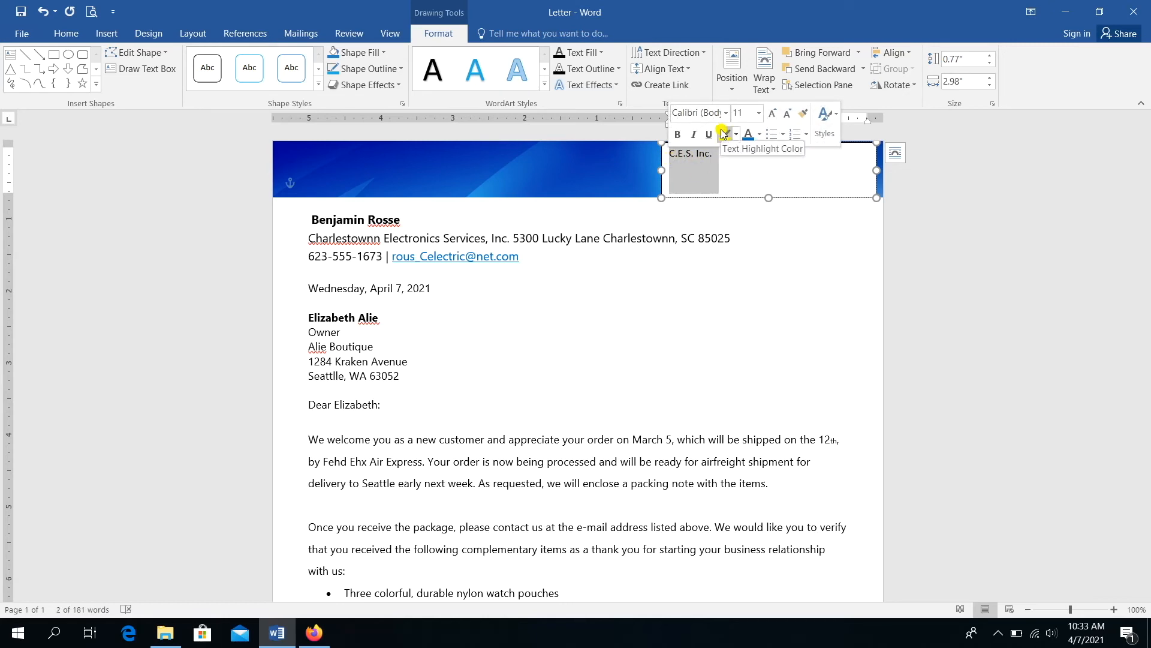
{"action": "left_click", "coordinate": [772, 117]}
{"action": "left_click", "coordinate": [771, 117]}
{"action": "left_click", "coordinate": [771, 118]}
{"action": "left_click", "coordinate": [772, 118]}
{"action": "left_click", "coordinate": [772, 117]}
{"action": "left_click", "coordinate": [771, 117]}
{"action": "left_click", "coordinate": [771, 118]}
{"action": "left_click", "coordinate": [772, 118]}
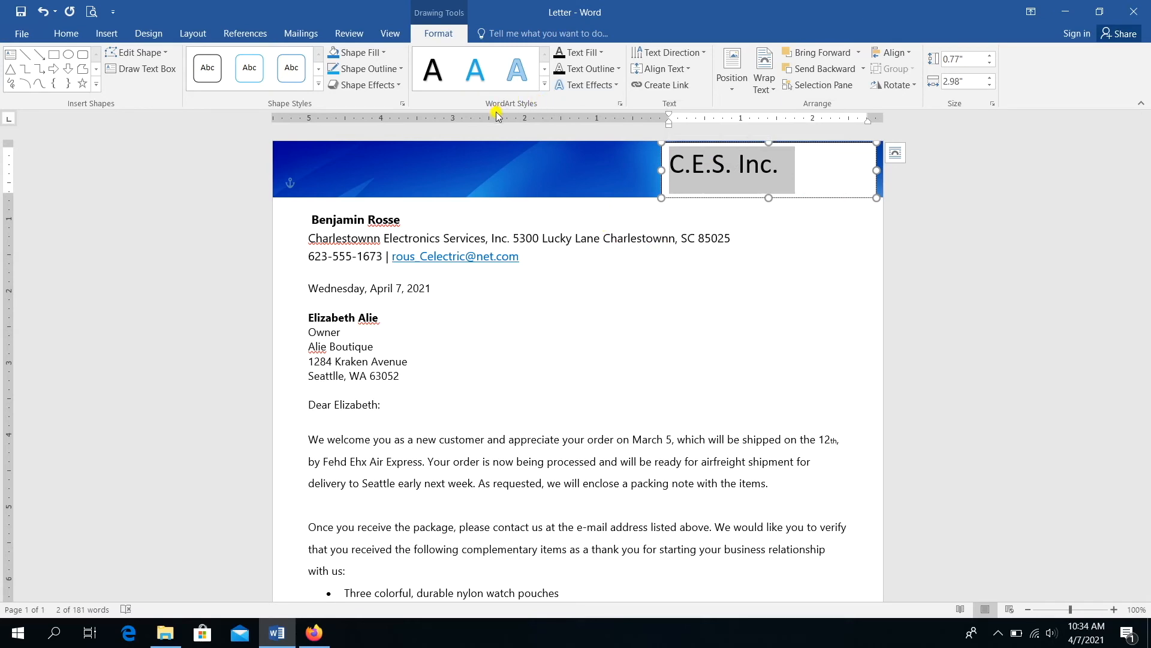
{"action": "left_click", "coordinate": [523, 87]}
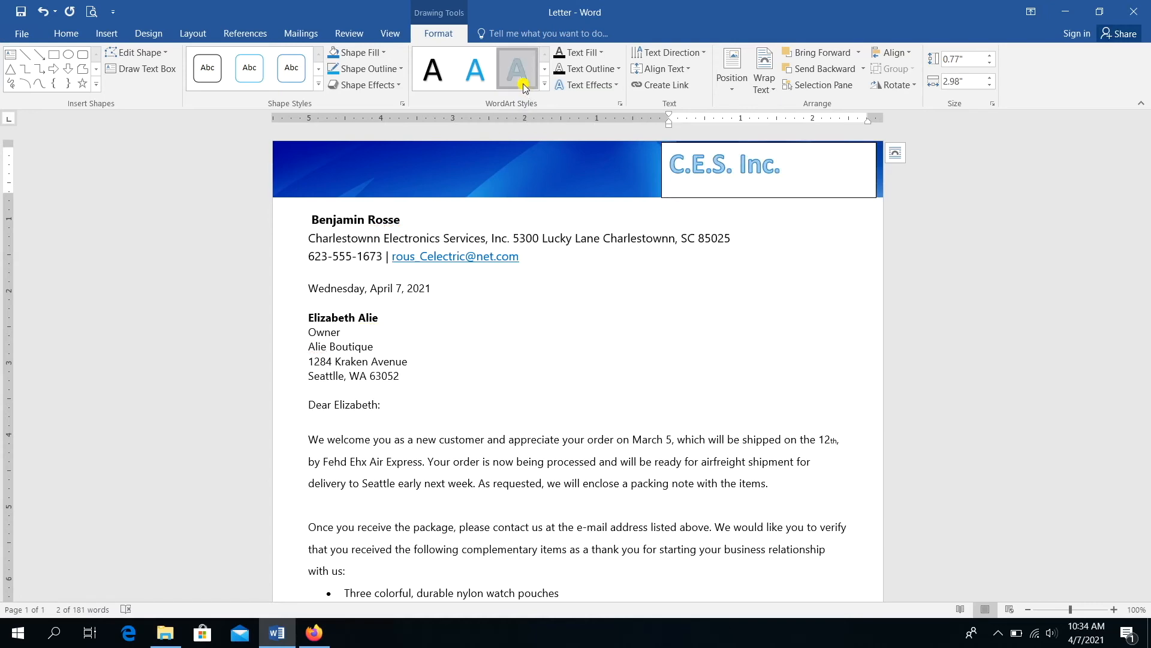
{"action": "left_click", "coordinate": [815, 186]}
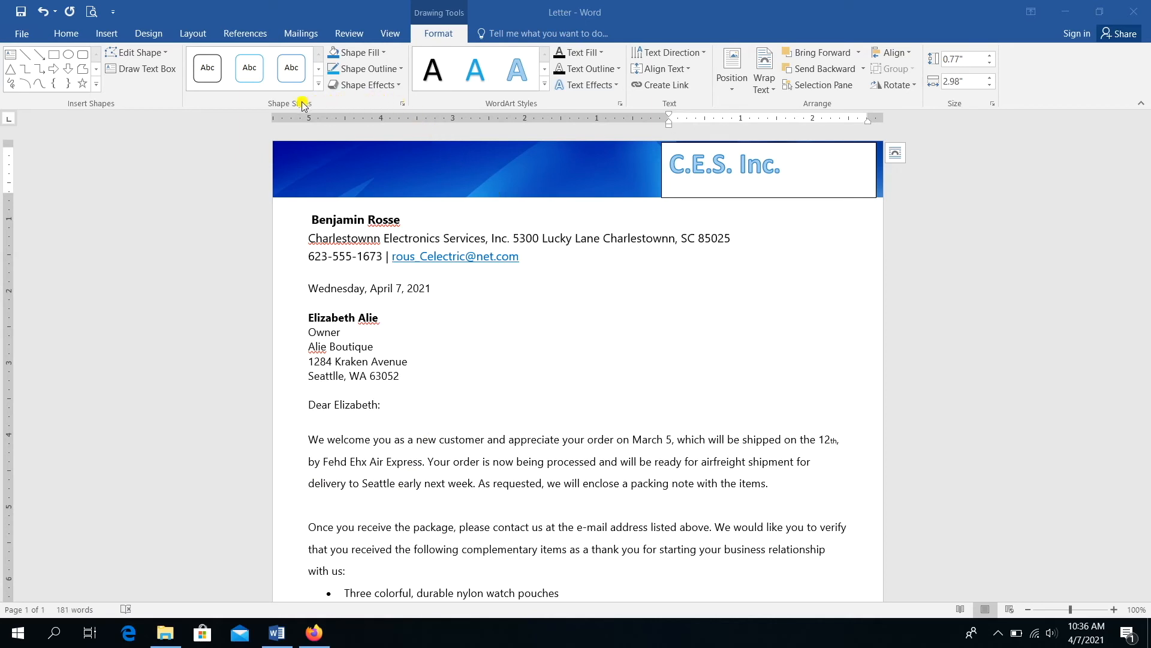
- Set the C.E.S. Inc. text box to No Fill and No Outline
{"action": "left_click", "coordinate": [384, 55]}
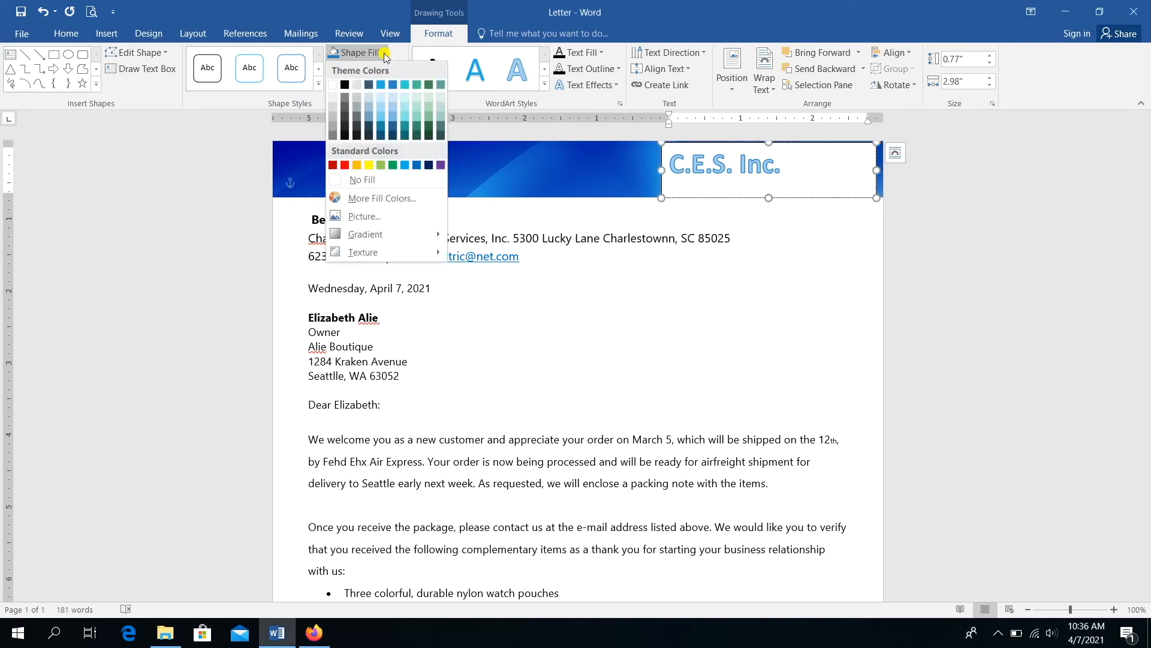
{"action": "left_click", "coordinate": [391, 181]}
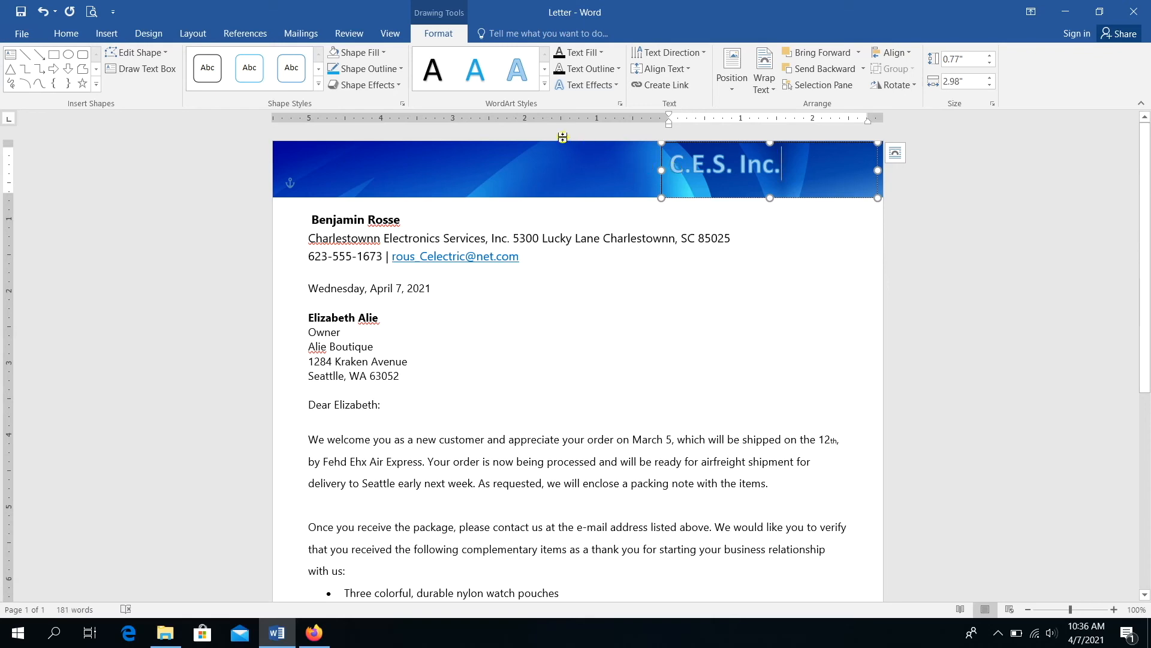
{"action": "left_click", "coordinate": [400, 69]}
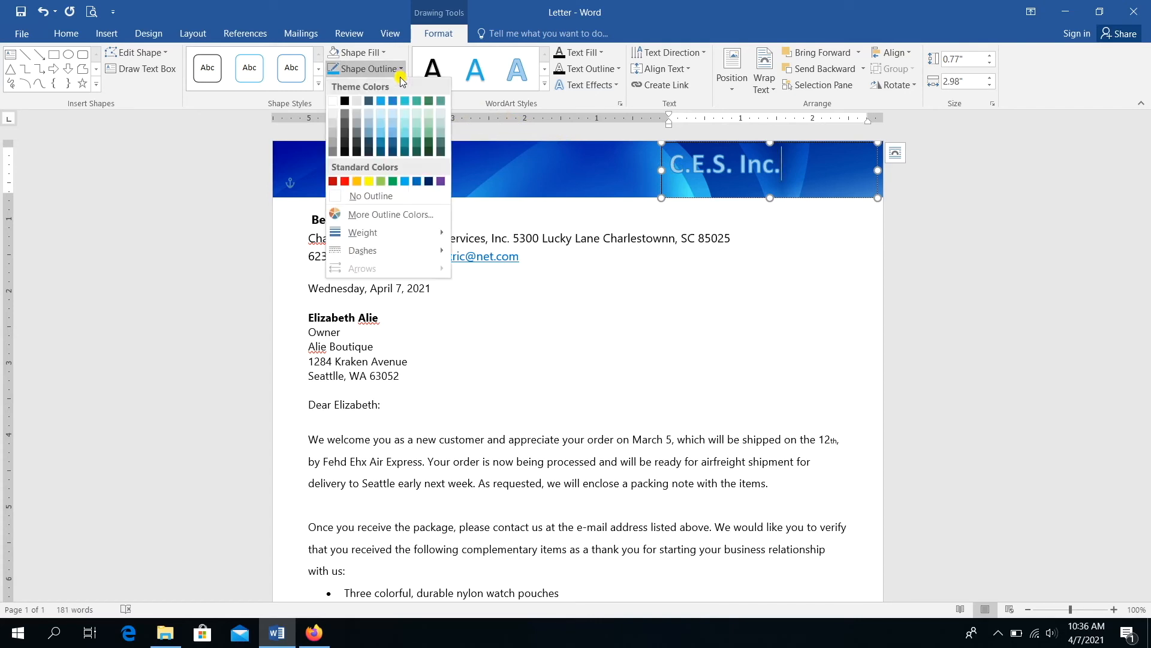
{"action": "left_click", "coordinate": [415, 198]}
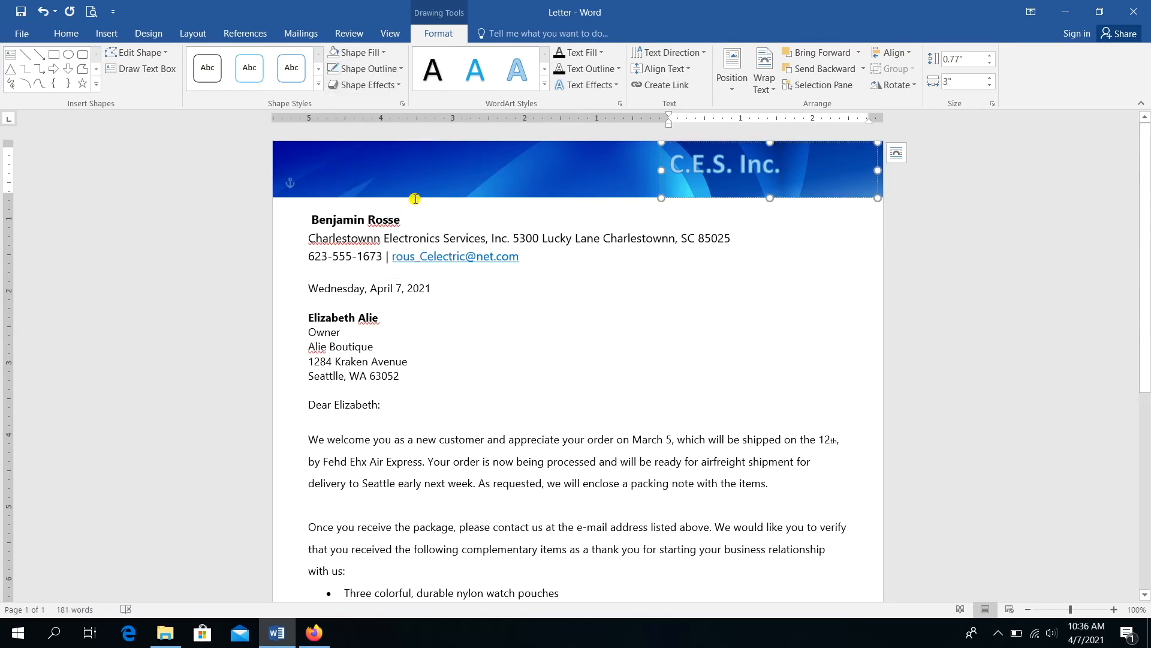
{"action": "left_click", "coordinate": [763, 274]}
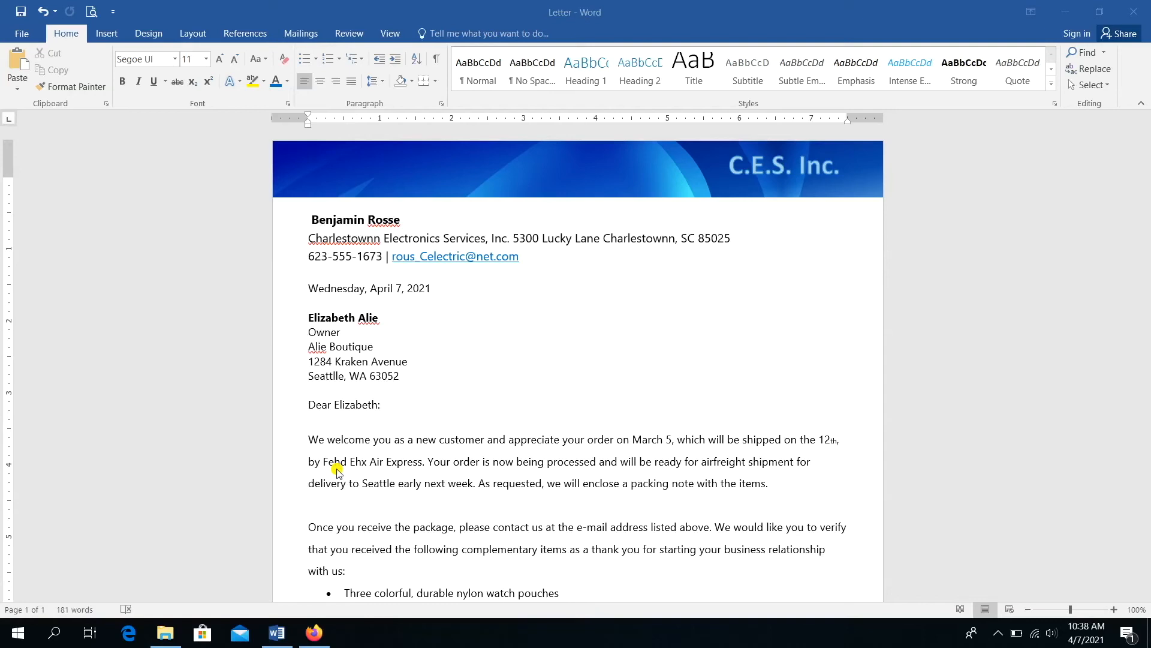
{"action": "left_click", "coordinate": [1139, 226]}
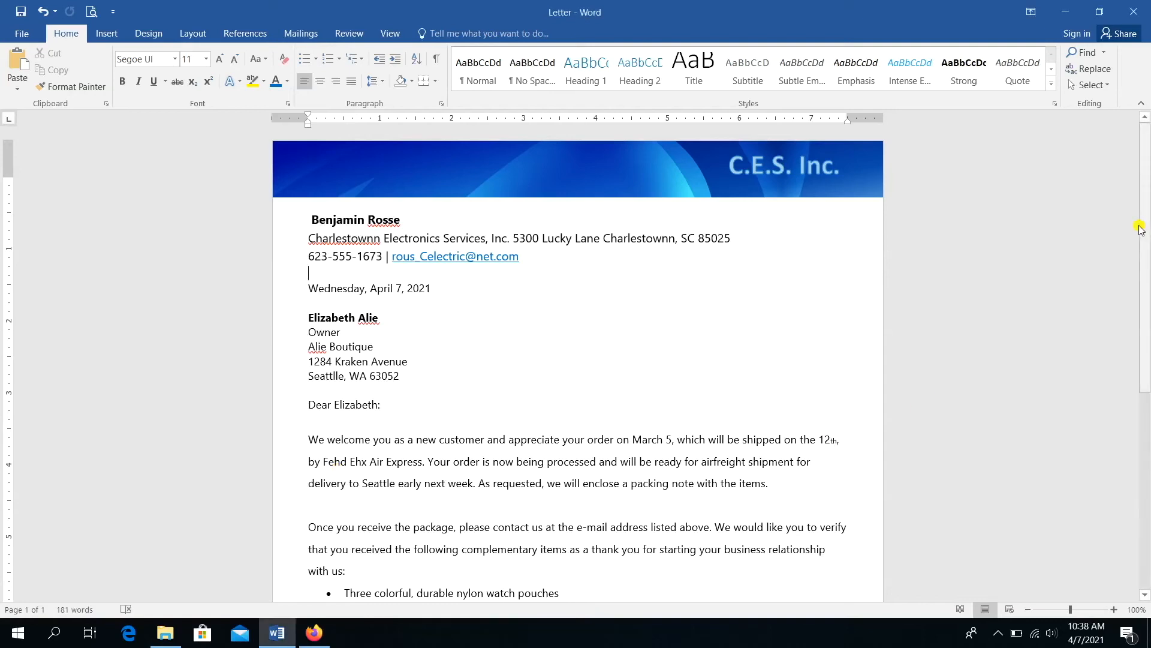
{"action": "mouse_move", "coordinate": [1139, 228]}
{"action": "left_mouse_down"}
{"action": "mouse_move", "coordinate": [1146, 415]}
{"action": "mouse_move", "coordinate": [1103, 251]}
{"action": "mouse_move", "coordinate": [1110, 198]}
{"action": "mouse_move", "coordinate": [1098, 196]}
{"action": "left_mouse_up"}
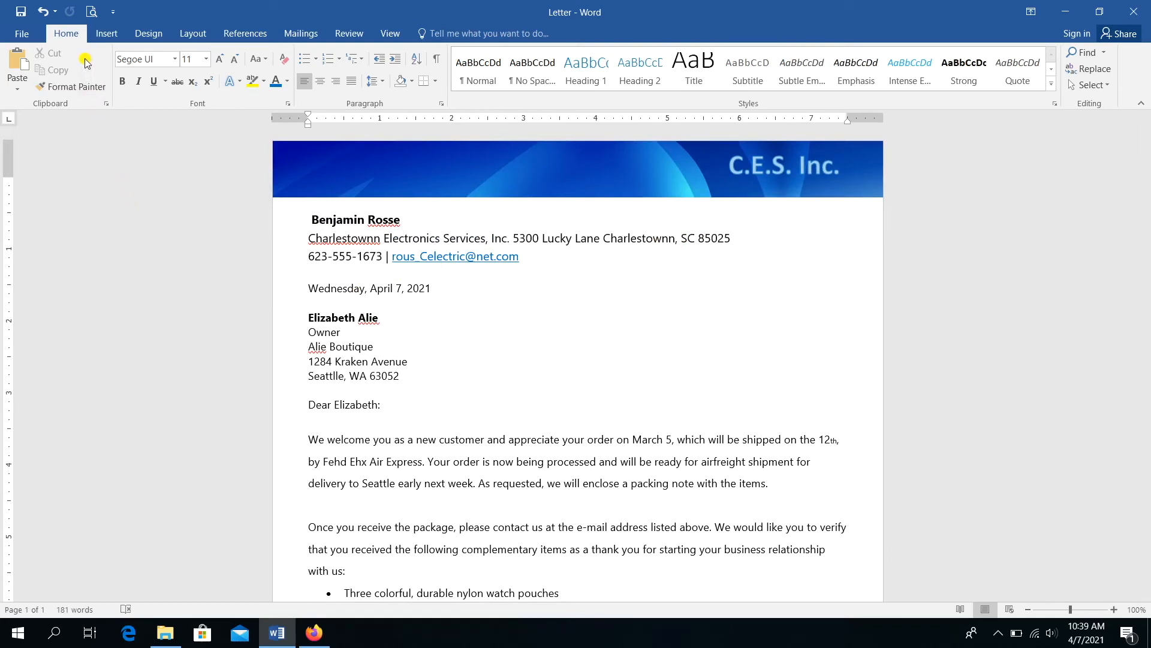
{"action": "left_click", "coordinate": [90, 12]}
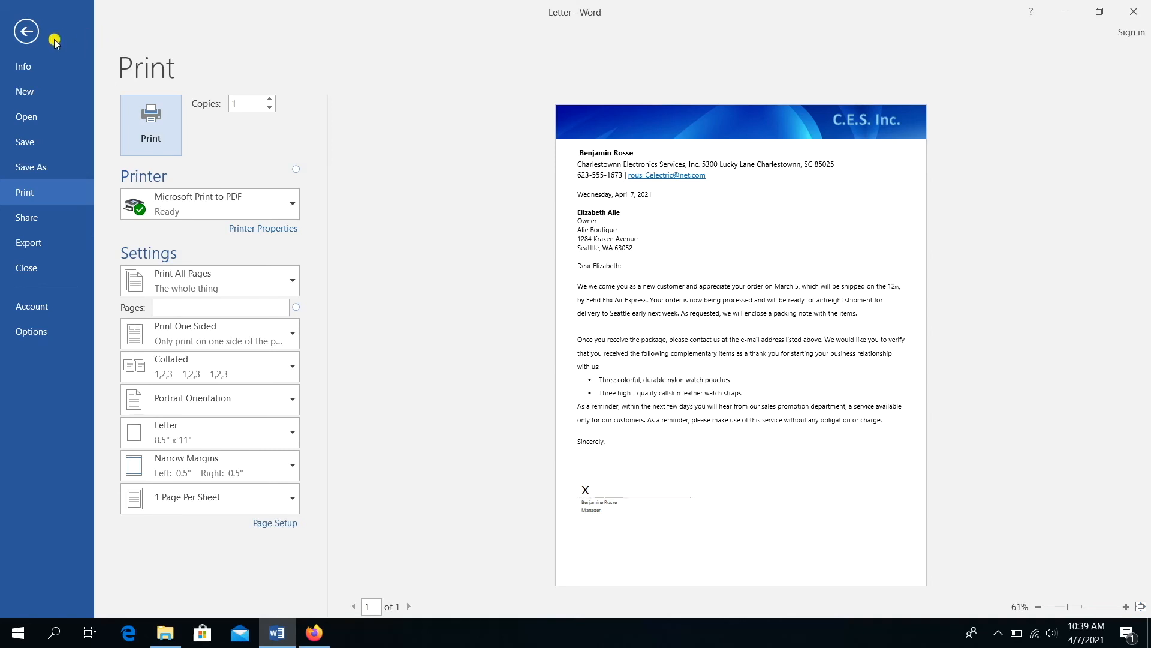
{"action": "left_click", "coordinate": [26, 32]}
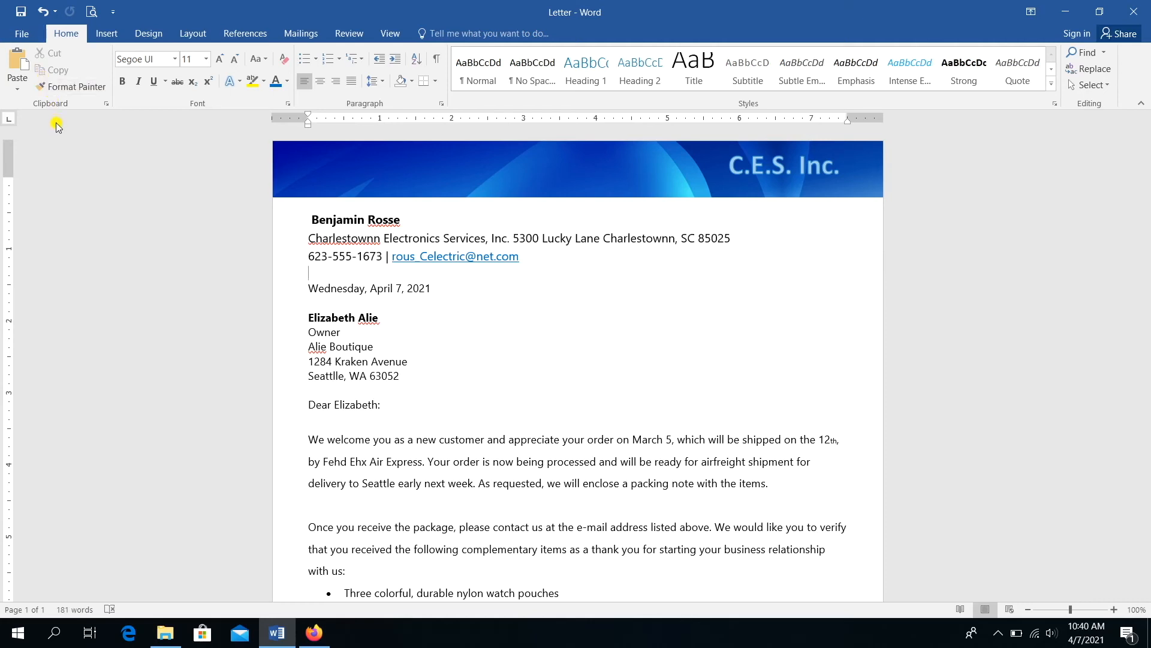
- Save the letter to Documents as a PDF named Letter, opening it after publishing
{"action": "left_click", "coordinate": [21, 37]}
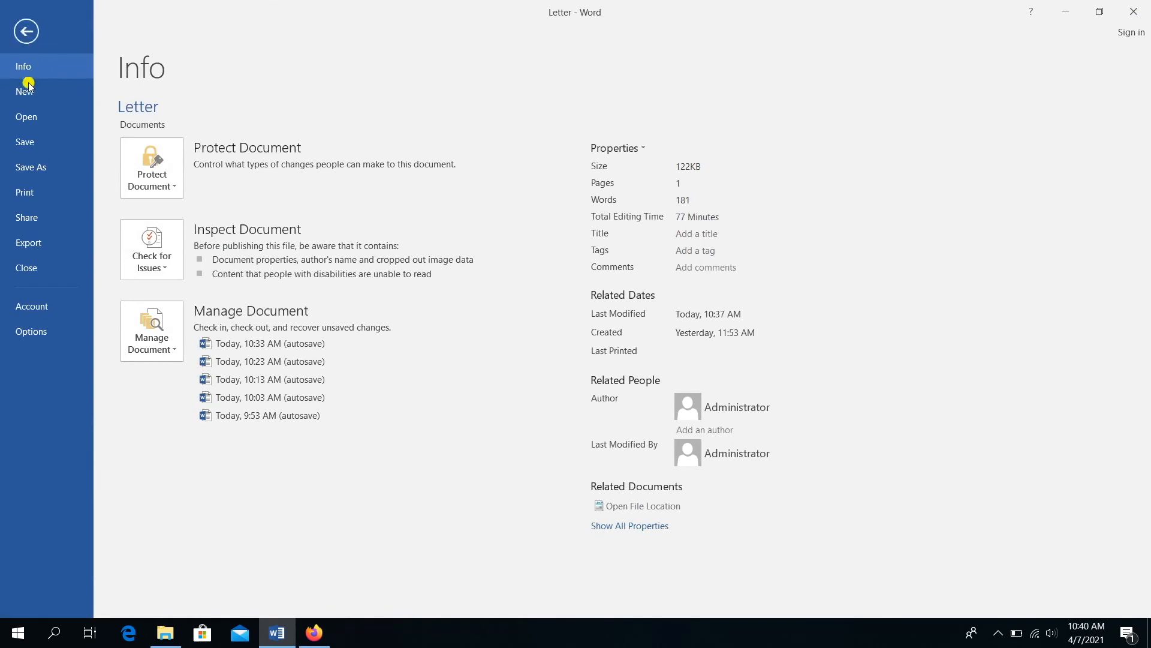
{"action": "left_click", "coordinate": [44, 162]}
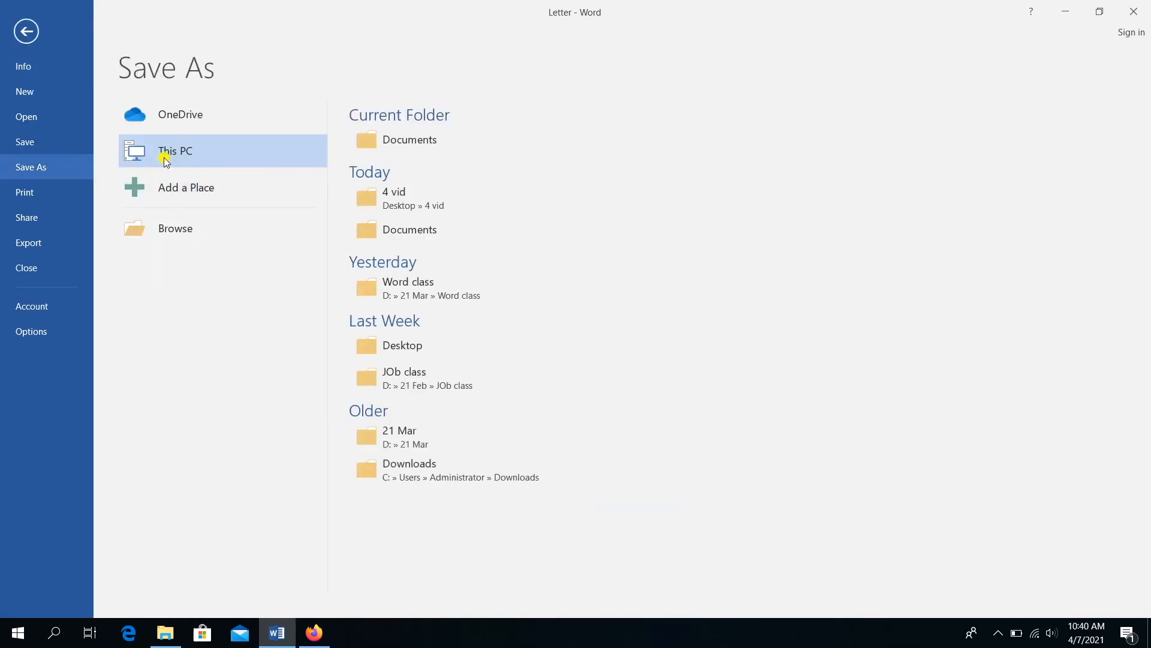
{"action": "left_click", "coordinate": [372, 144]}
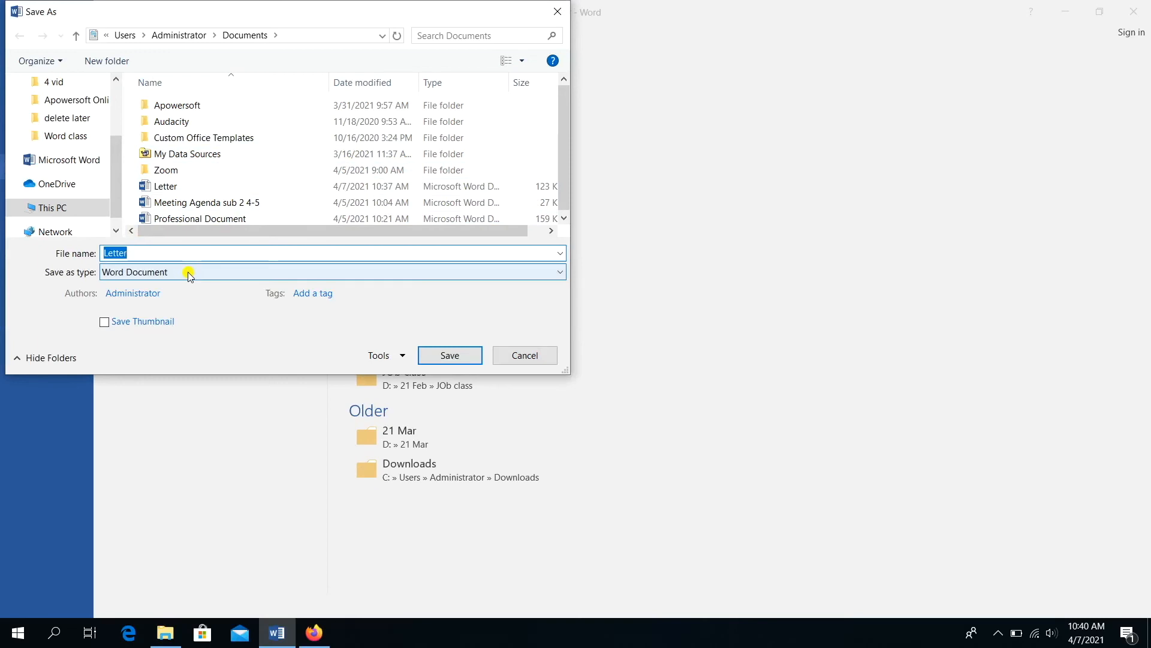
{"action": "left_click", "coordinate": [188, 272]}
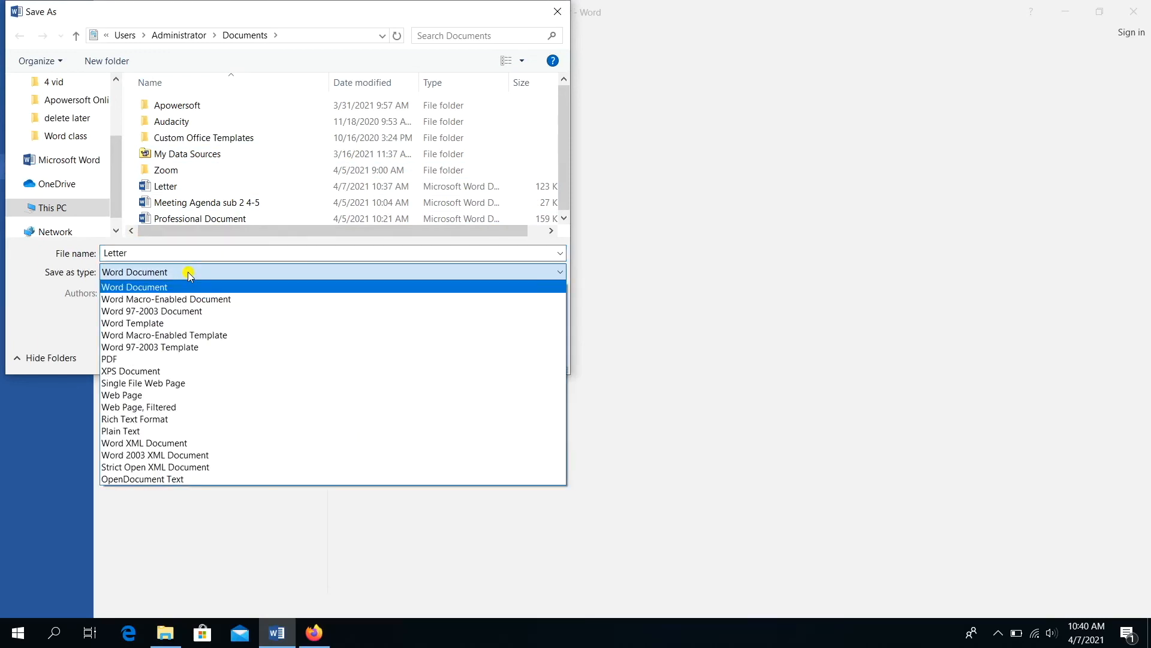
{"action": "left_click", "coordinate": [158, 358]}
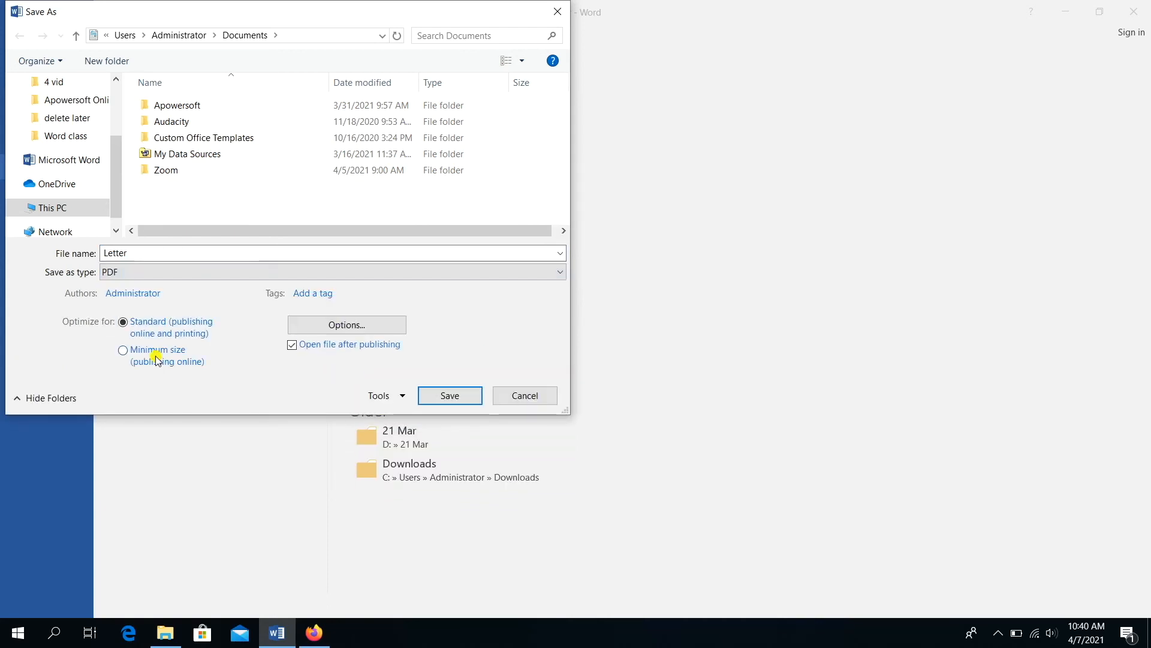
{"action": "left_click", "coordinate": [429, 395]}
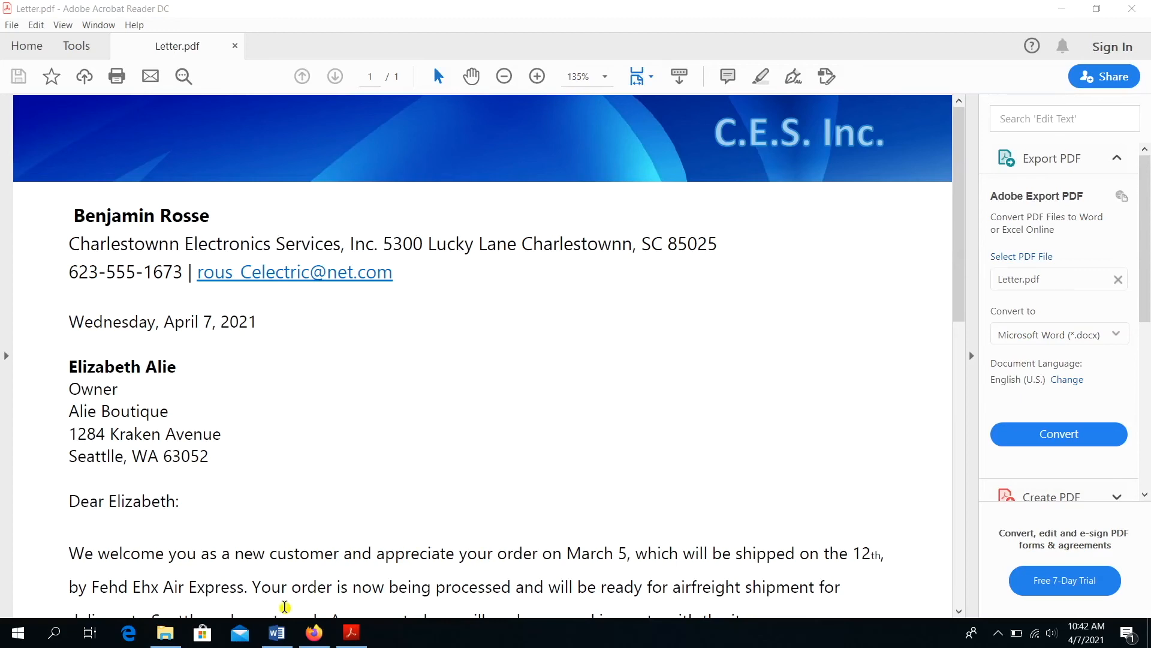
- Switch from Acrobat Reader back to the 'Letter - Word' window using the taskbar preview
{"action": "mouse_move", "coordinate": [279, 639]}
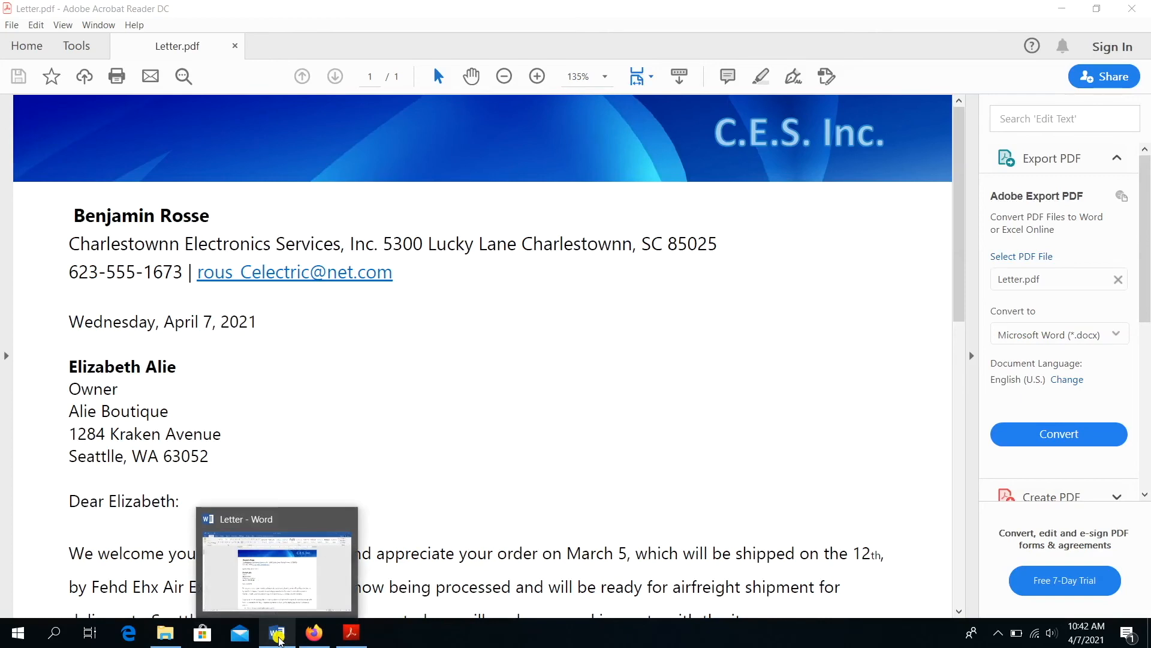
{"action": "left_click", "coordinate": [289, 592]}
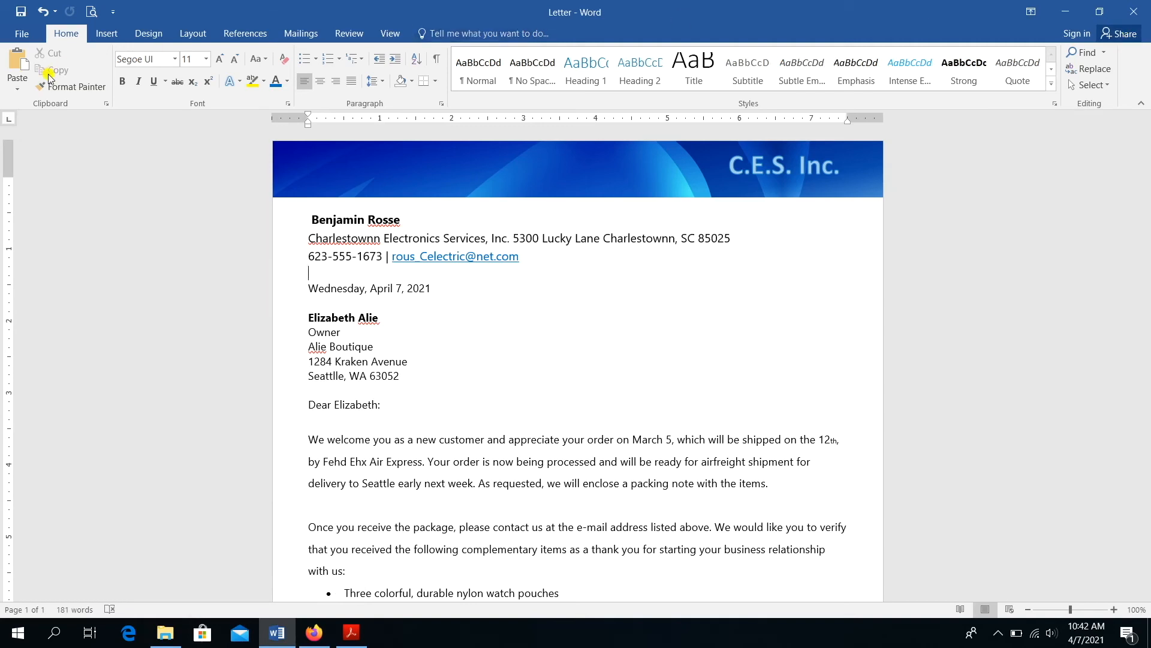
{"action": "left_click", "coordinate": [32, 37]}
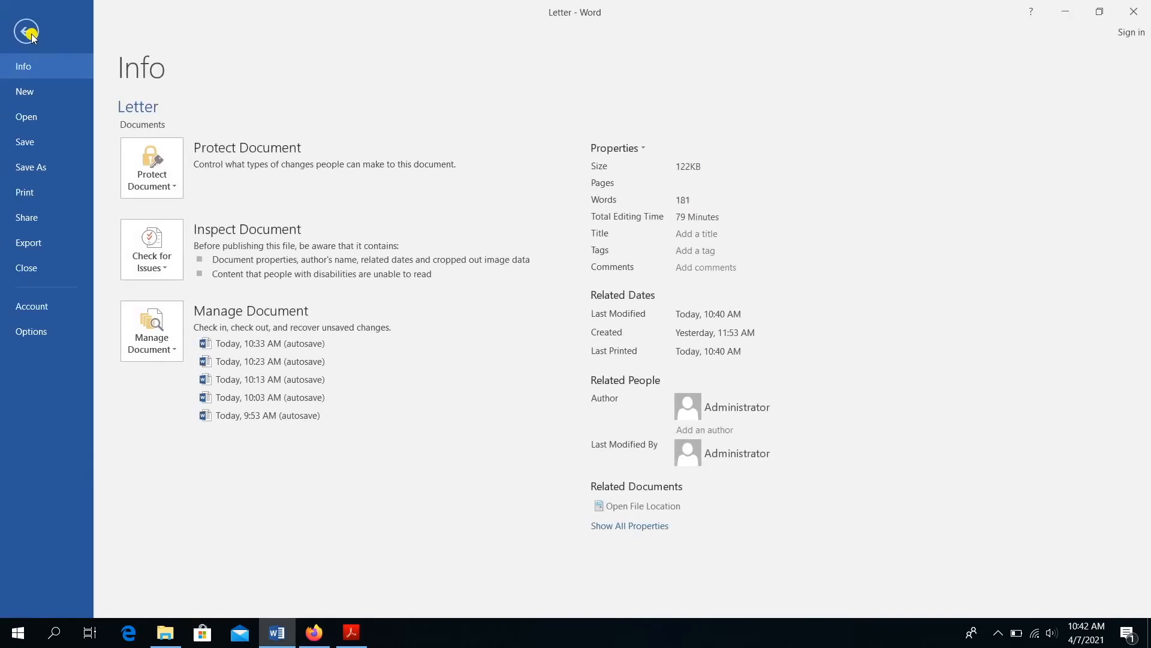
{"action": "left_click", "coordinate": [40, 220]}
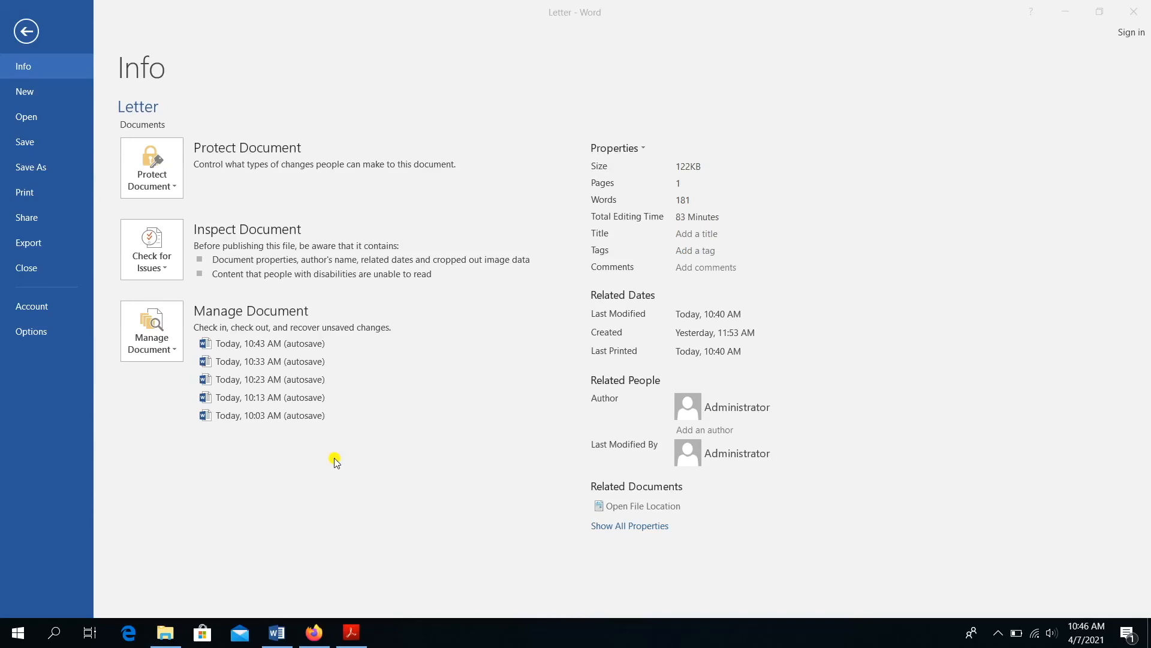
{"action": "left_click", "coordinate": [27, 33]}
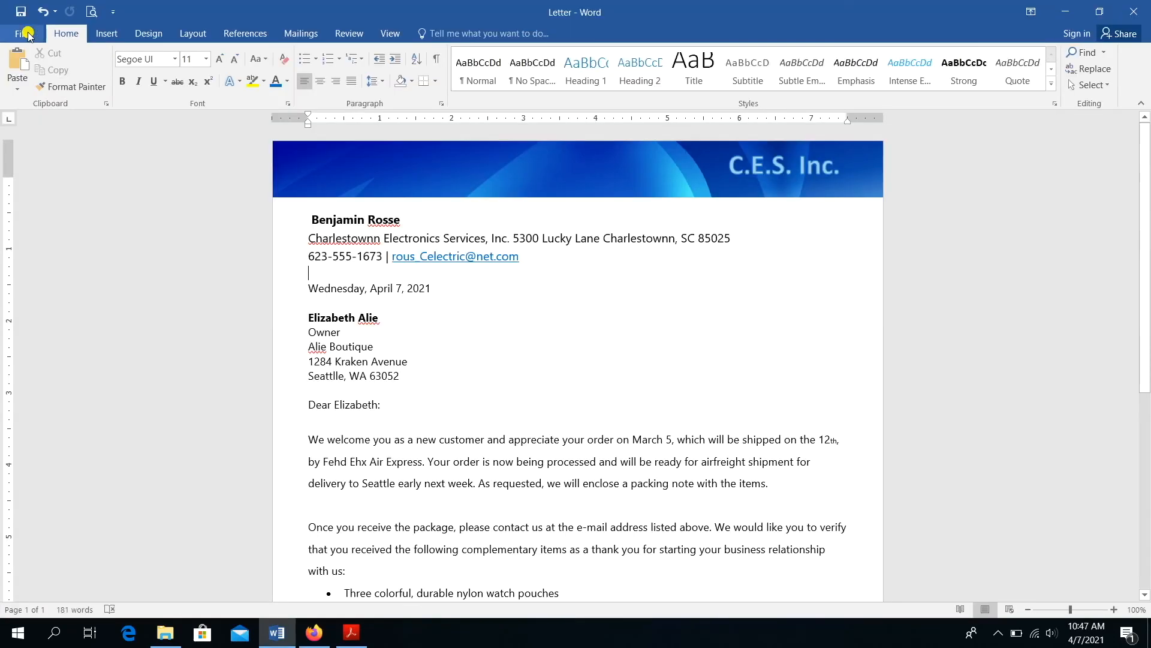
- Search 'margin' in Word's Tell Me box and bring up the Adjust Margins presets
{"action": "left_click", "coordinate": [443, 33]}
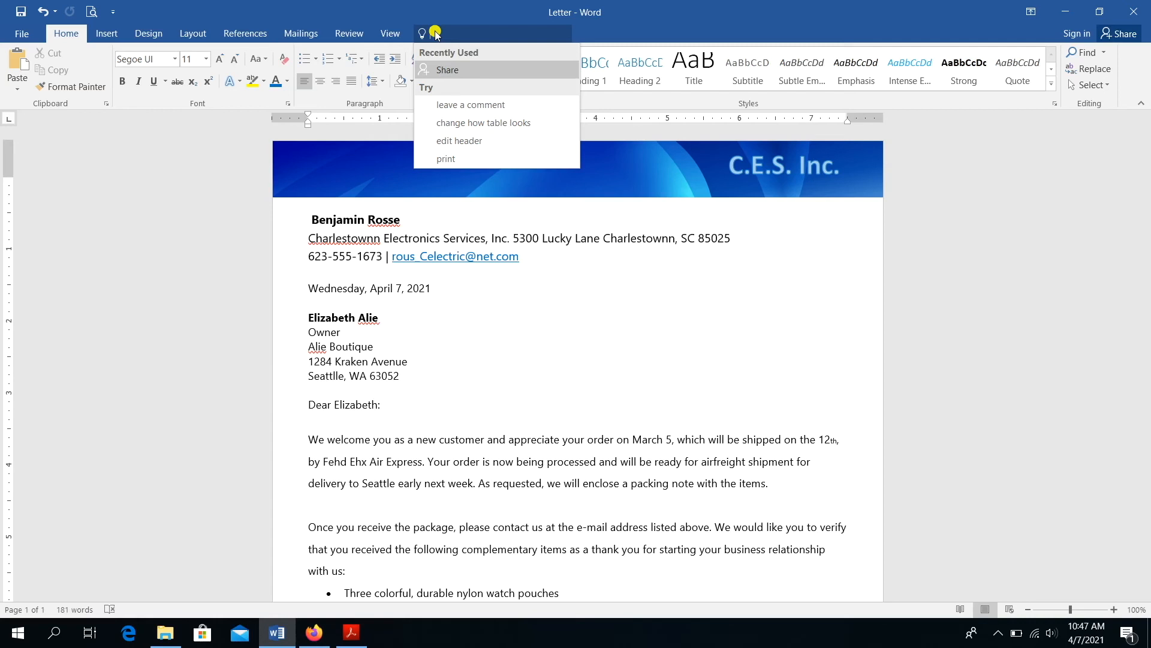
{"action": "type", "text": "margin"}
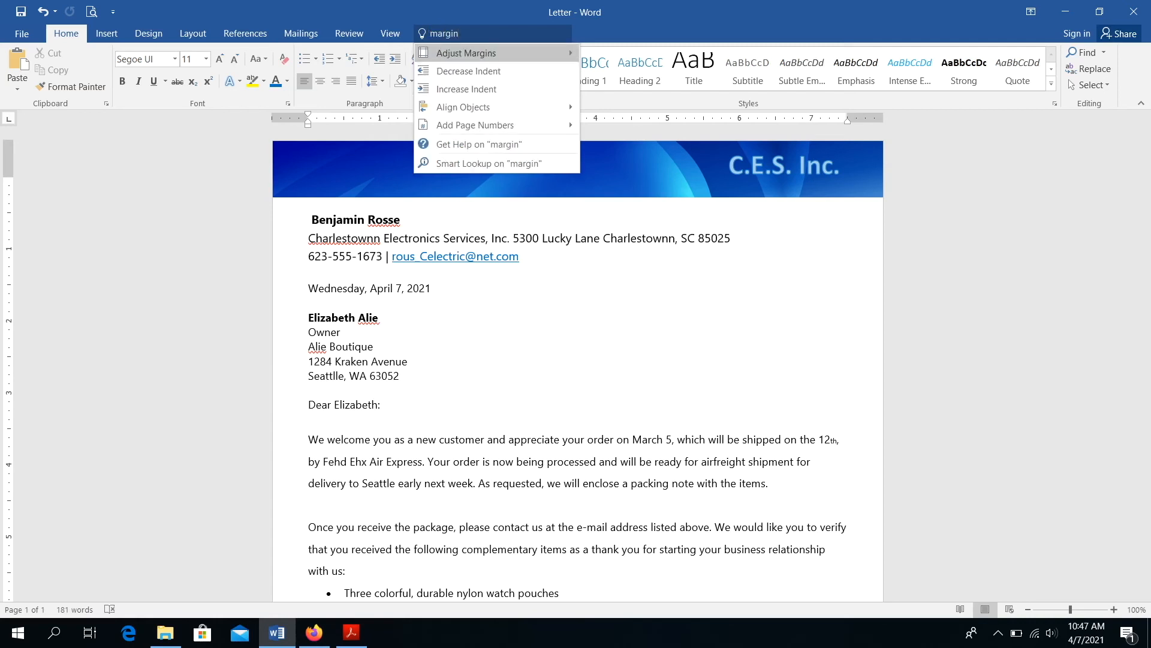
{"action": "left_click", "coordinate": [453, 54]}
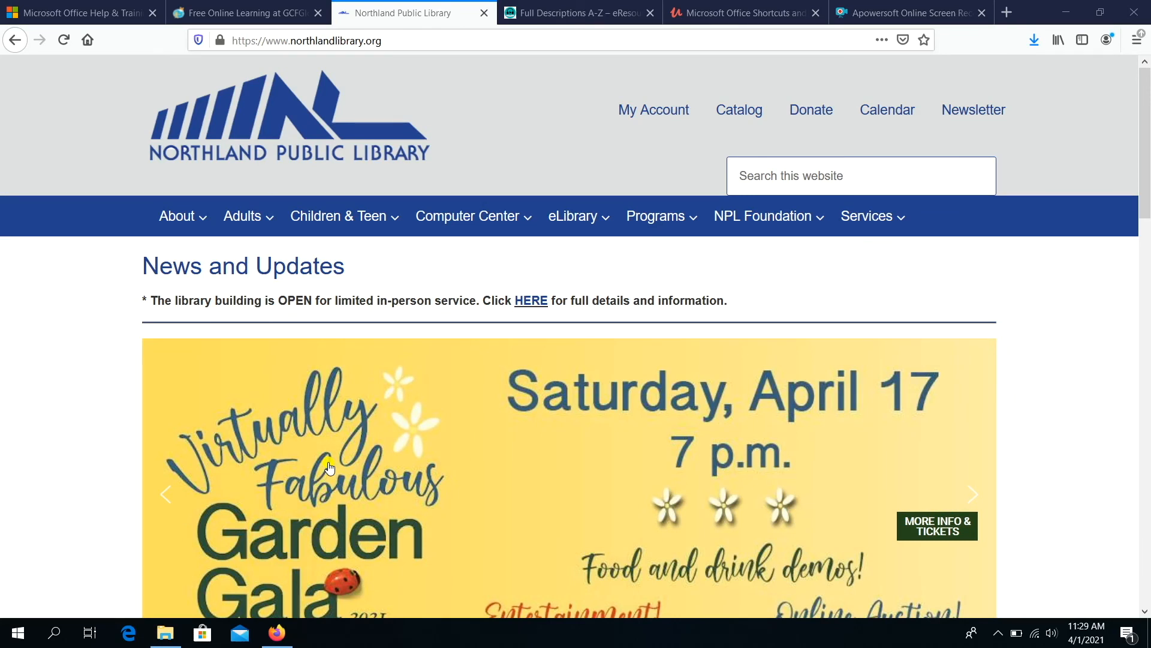
- On the Office Help & Training site, highlight the support.microsoft.com domain, then open Word help & learning
{"action": "left_click", "coordinate": [82, 13]}
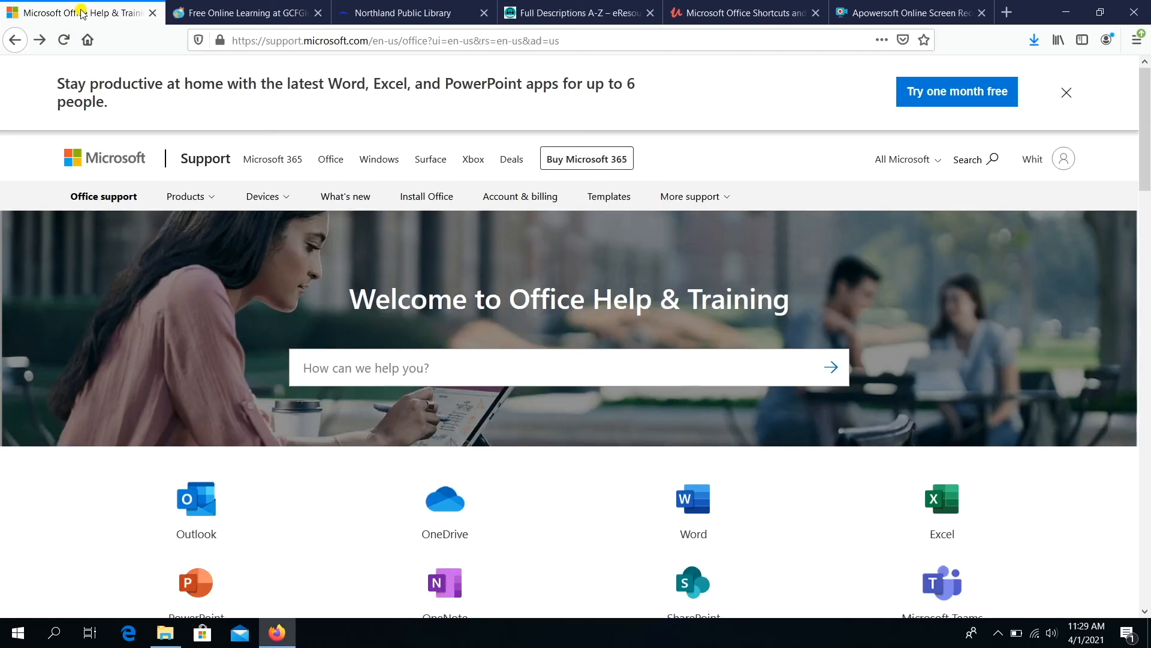
{"action": "left_click", "coordinate": [367, 40]}
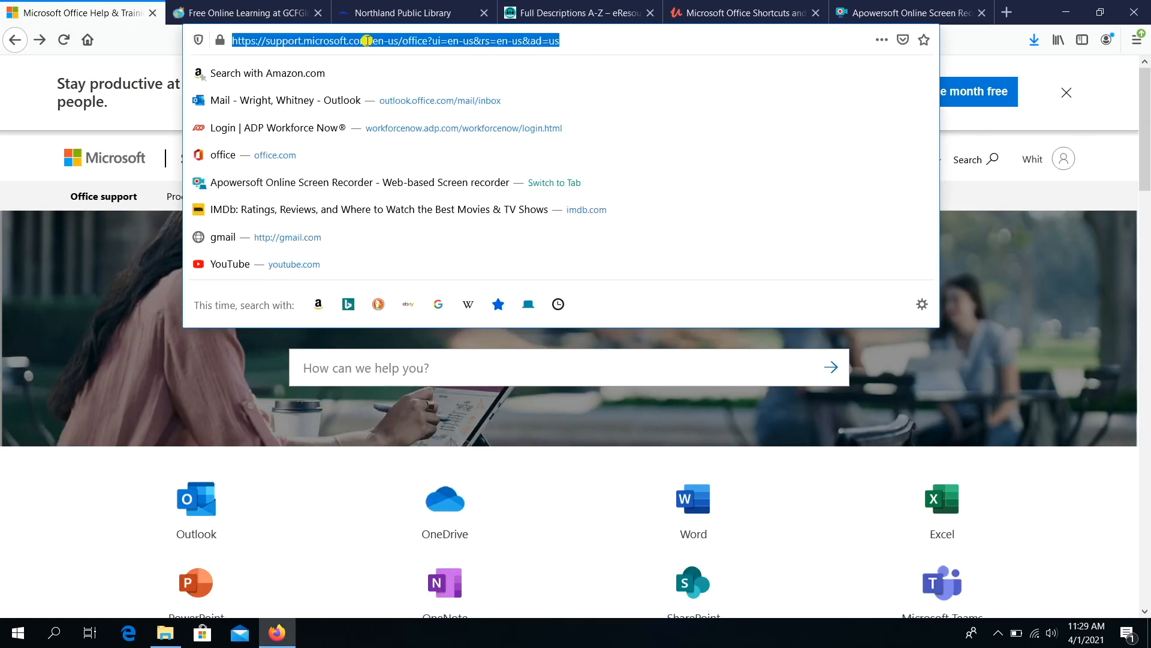
{"action": "left_click_drag", "start_coordinate": [368, 40], "coordinate": [226, 41]}
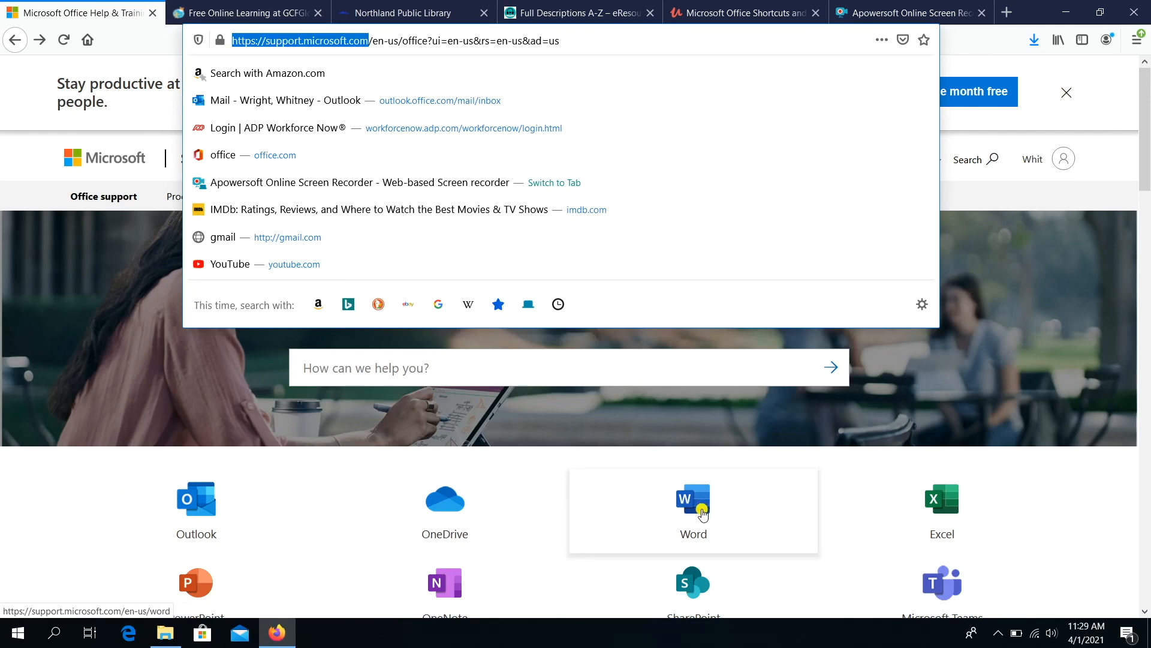
{"action": "left_click", "coordinate": [703, 514]}
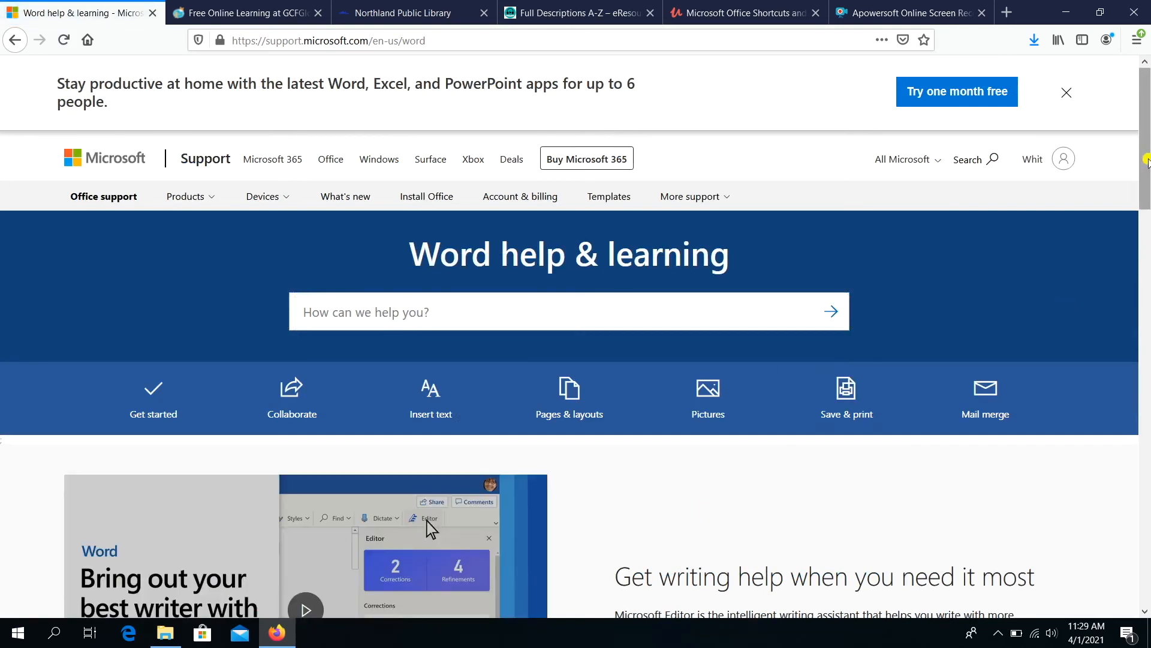
{"action": "left_click_drag", "start_coordinate": [1145, 161], "coordinate": [1131, 507]}
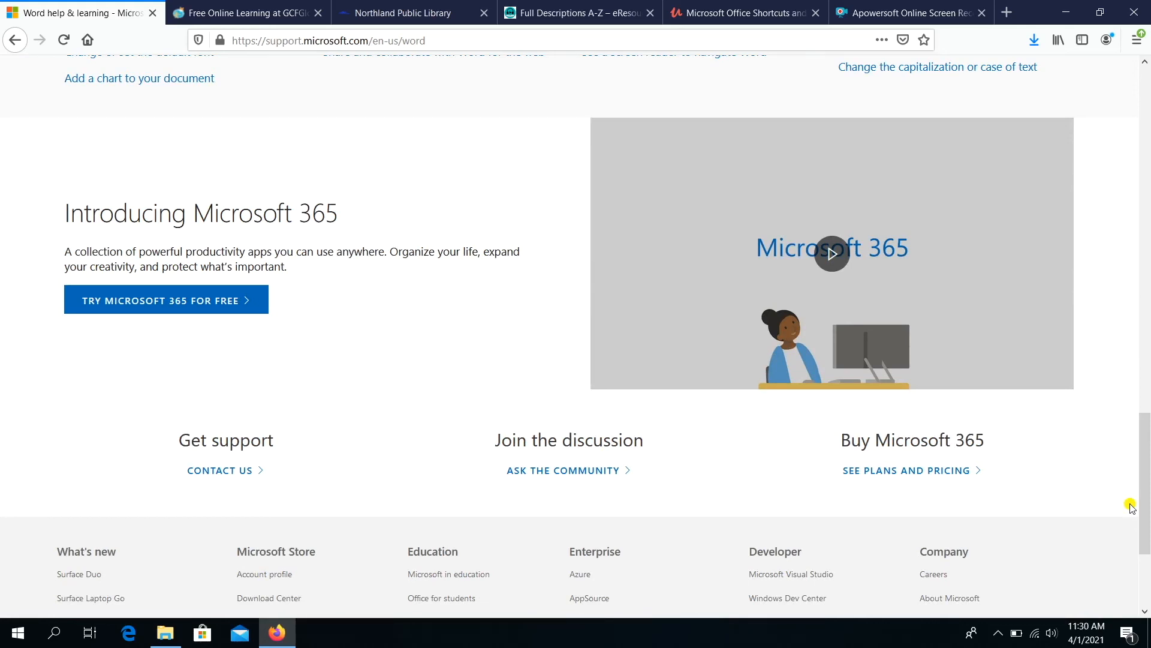
- On GCFGlobal, go from TOPICS through Office 2016 to the Word 2016 tutorial
{"action": "left_click", "coordinate": [277, 17]}
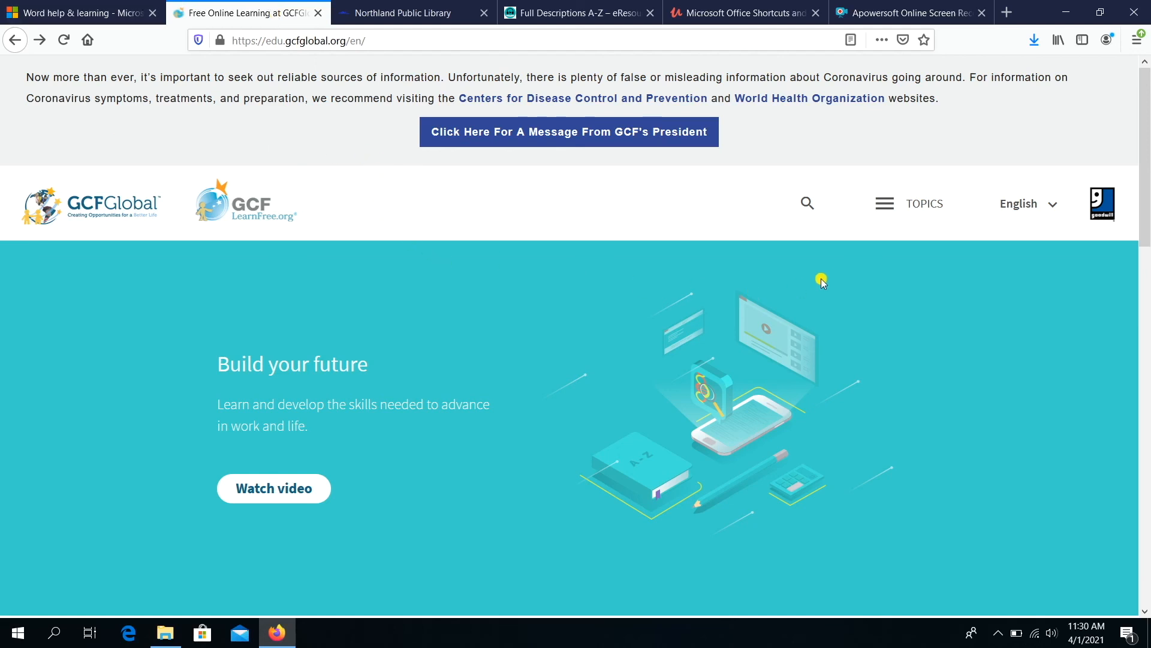
{"action": "left_click", "coordinate": [893, 217]}
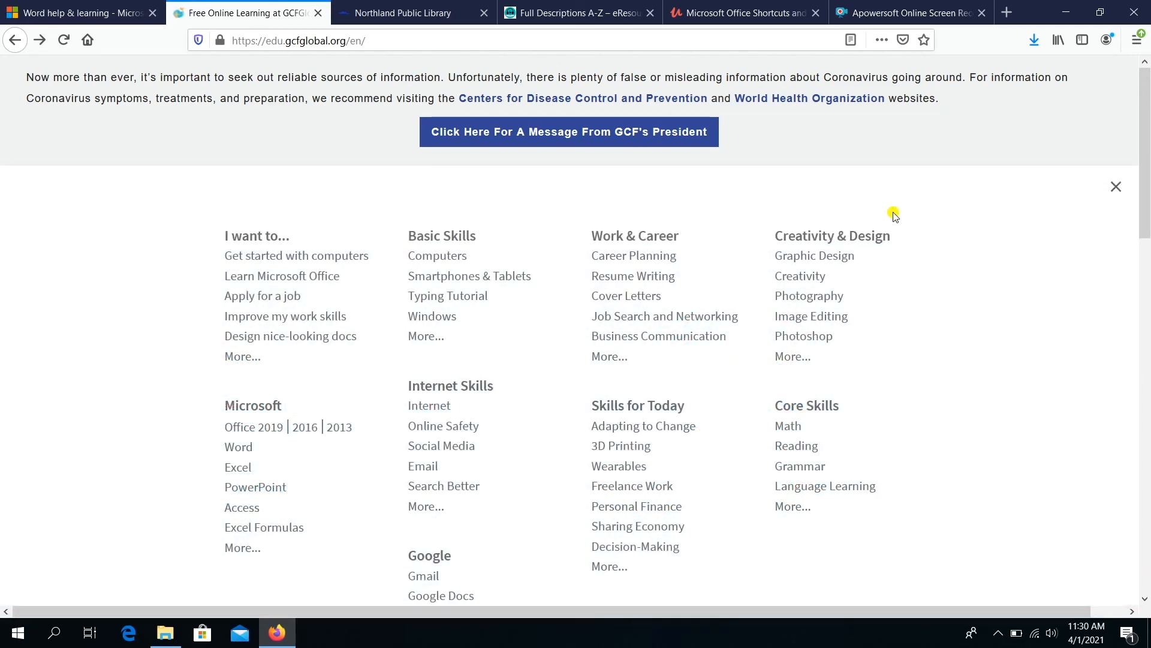
{"action": "left_click", "coordinate": [303, 433]}
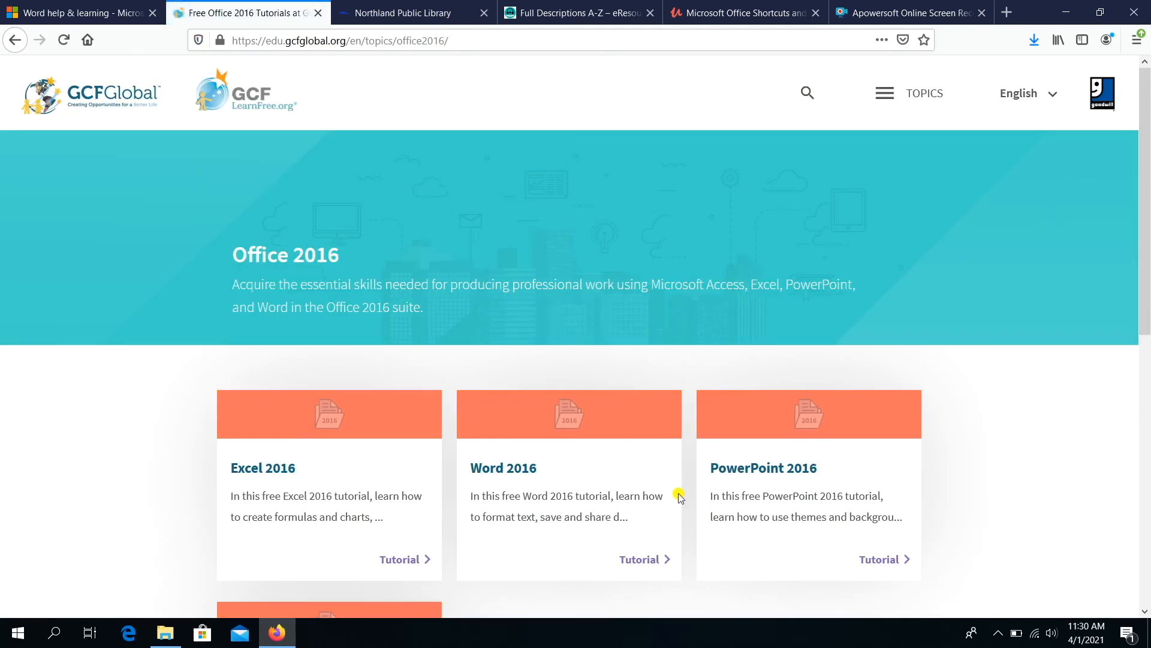
{"action": "left_click", "coordinate": [652, 564]}
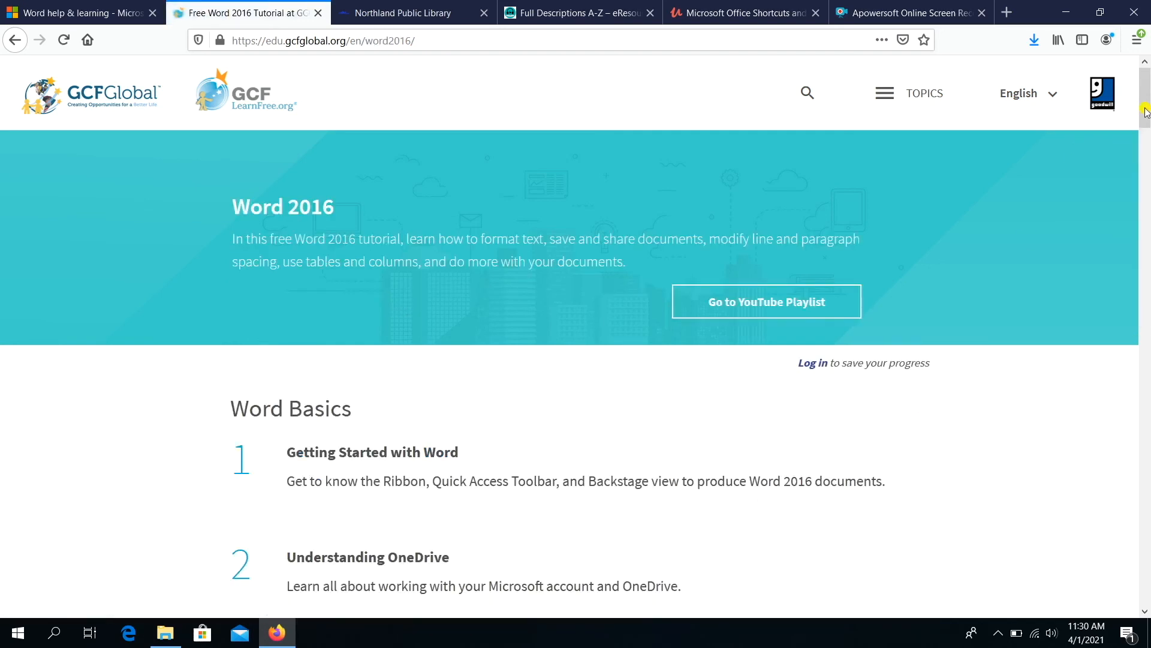
- Open the tutorial's Lists lesson and scroll down through it
{"action": "left_click_drag", "start_coordinate": [1145, 111], "coordinate": [1143, 224]}
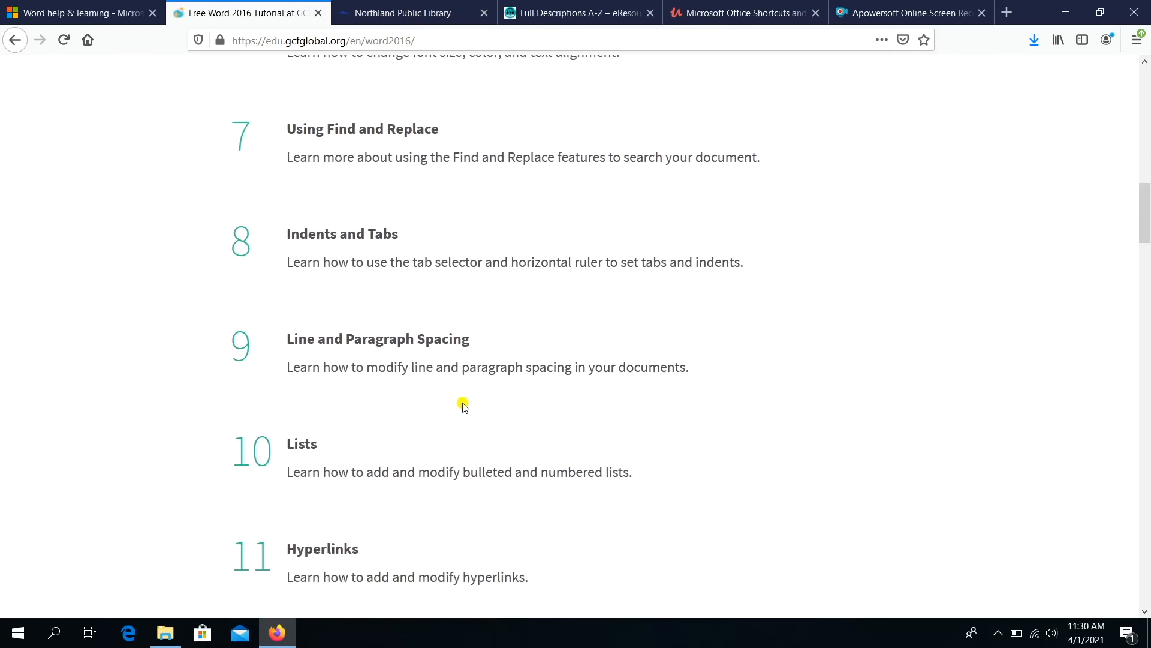
{"action": "left_click", "coordinate": [303, 443]}
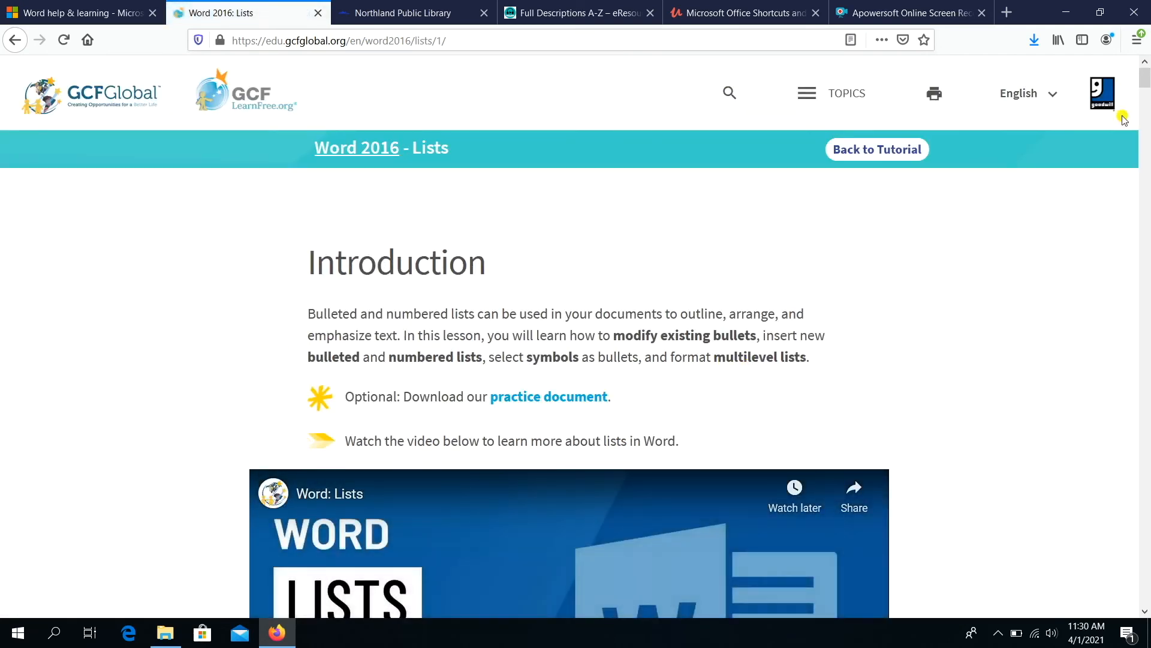
{"action": "left_click_drag", "start_coordinate": [1142, 78], "coordinate": [1115, 566]}
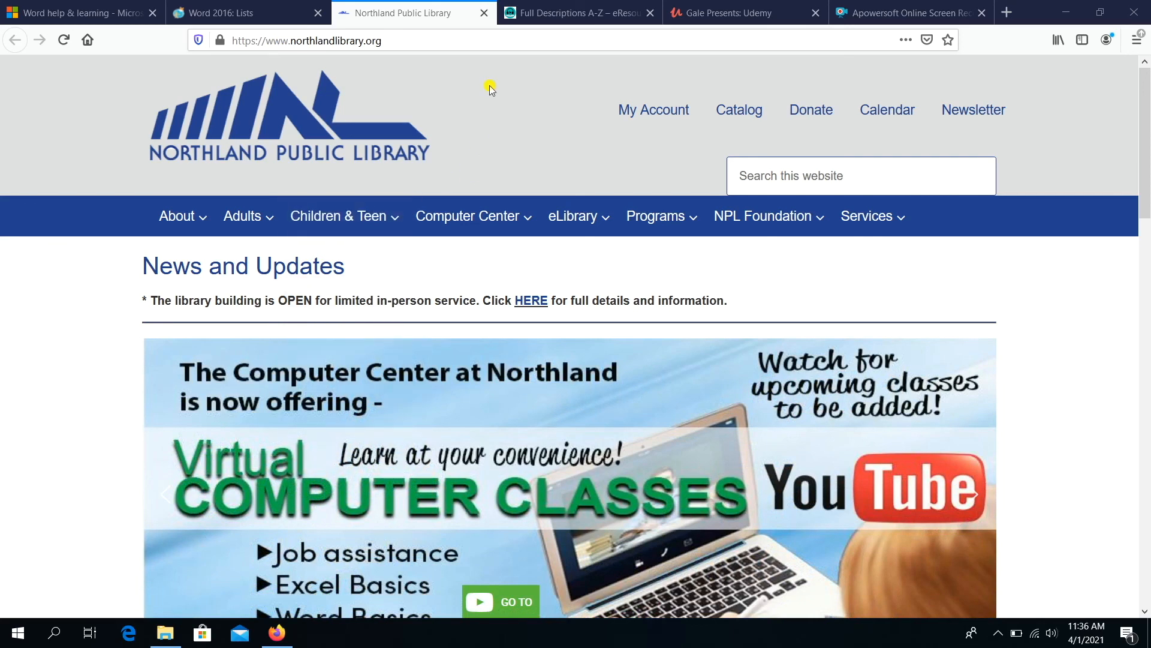
- Show the eLibrary's Full Descriptions A-Z eResources page and point at the Gale Presents: Udemy entry
{"action": "mouse_move", "coordinate": [561, 219]}
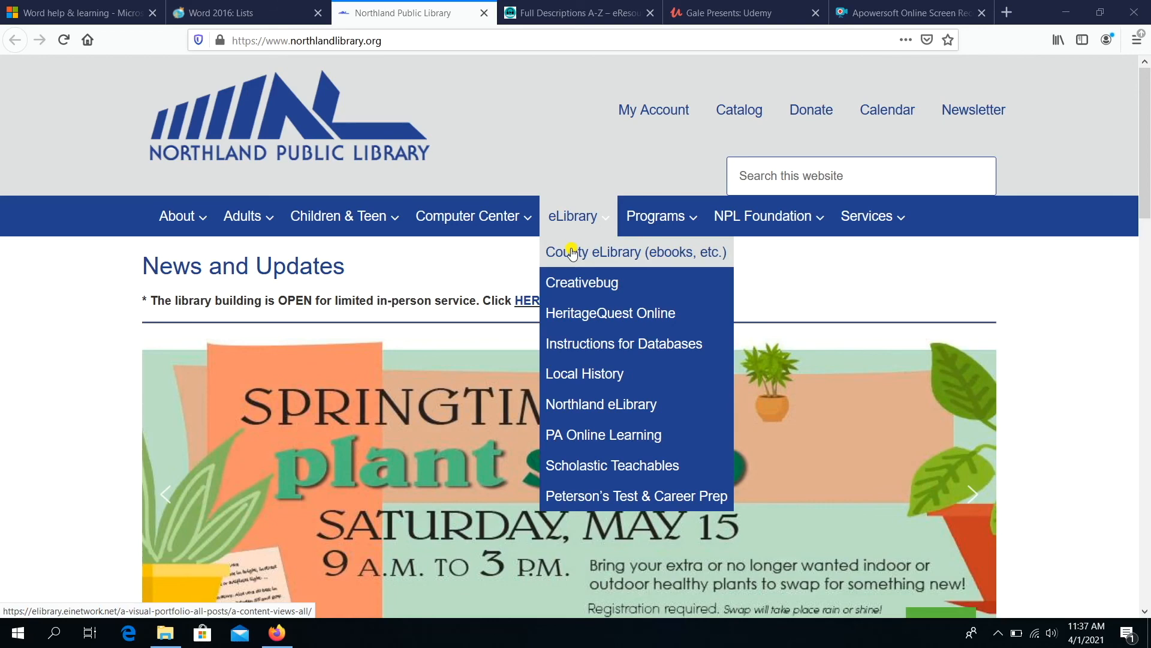
{"action": "left_click", "coordinate": [540, 11]}
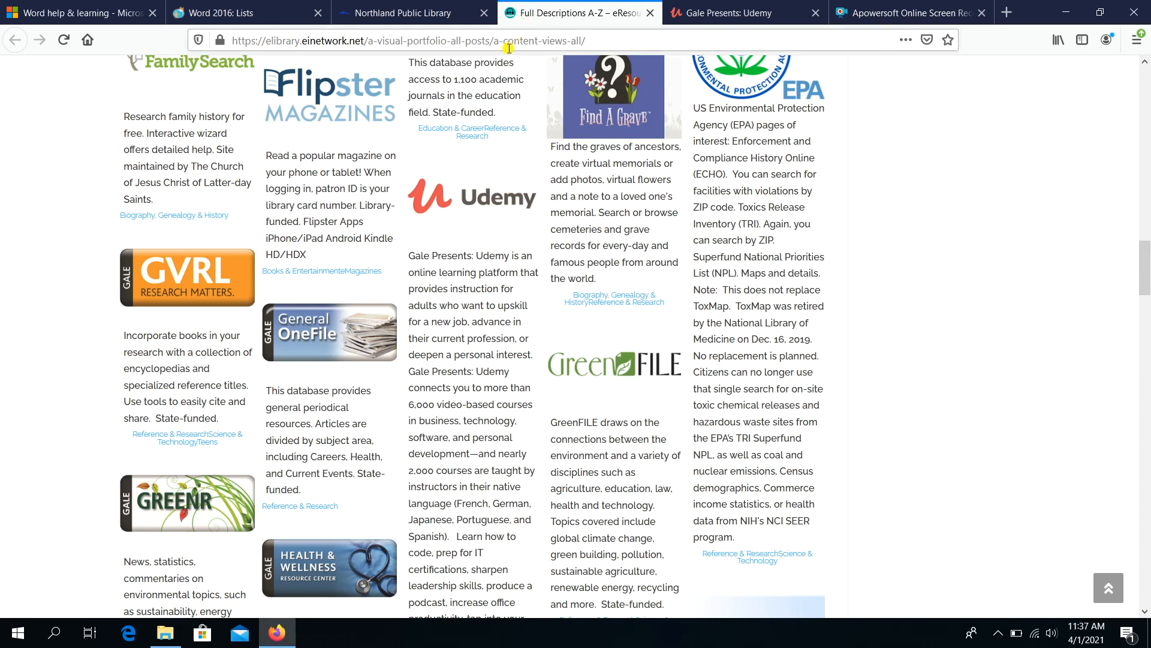
{"action": "mouse_move", "coordinate": [447, 196]}
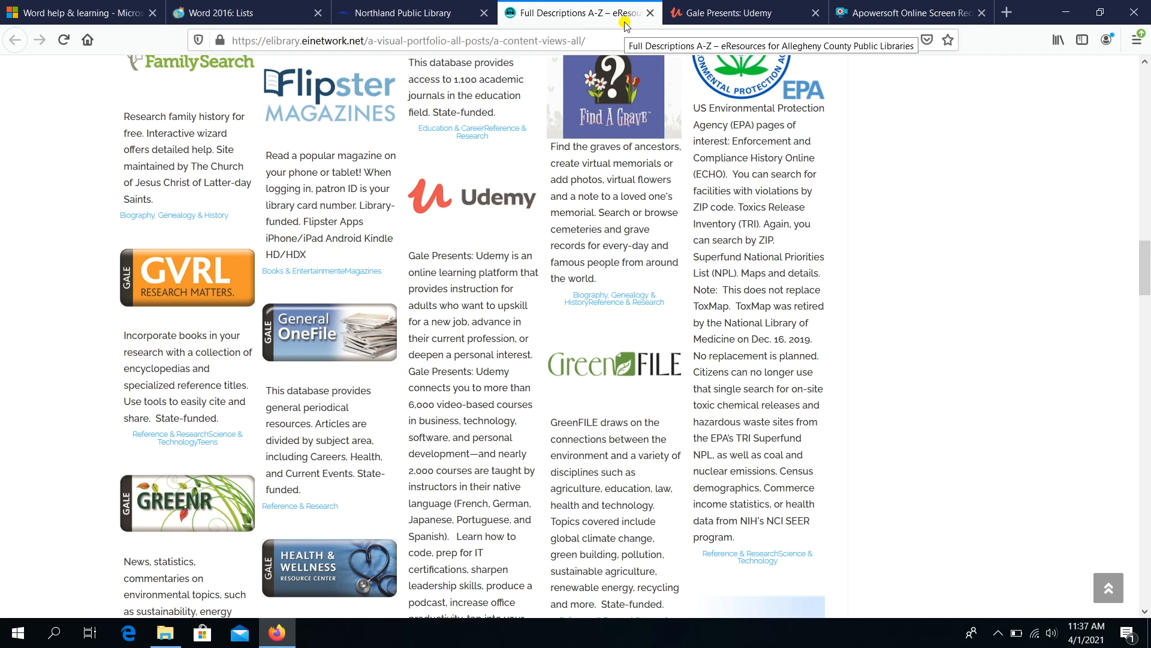
- On the Gale Presents: Udemy site, search for 'Word' courses
{"action": "left_click", "coordinate": [725, 15]}
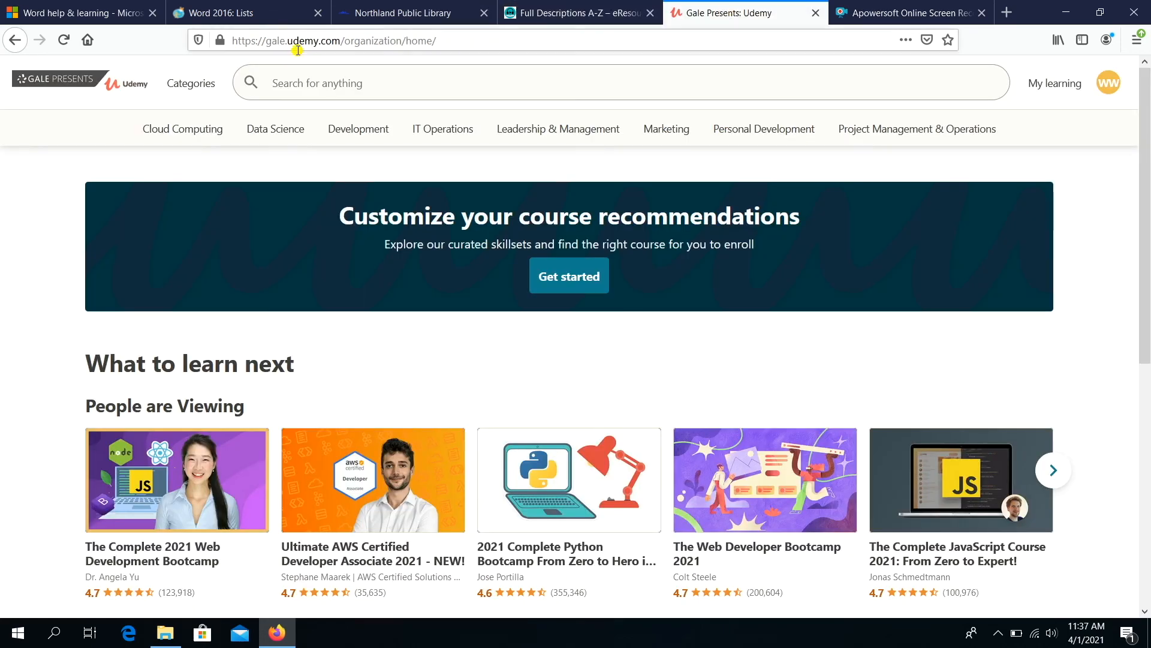
{"action": "left_click", "coordinate": [316, 86]}
{"action": "type", "text": "Word"}
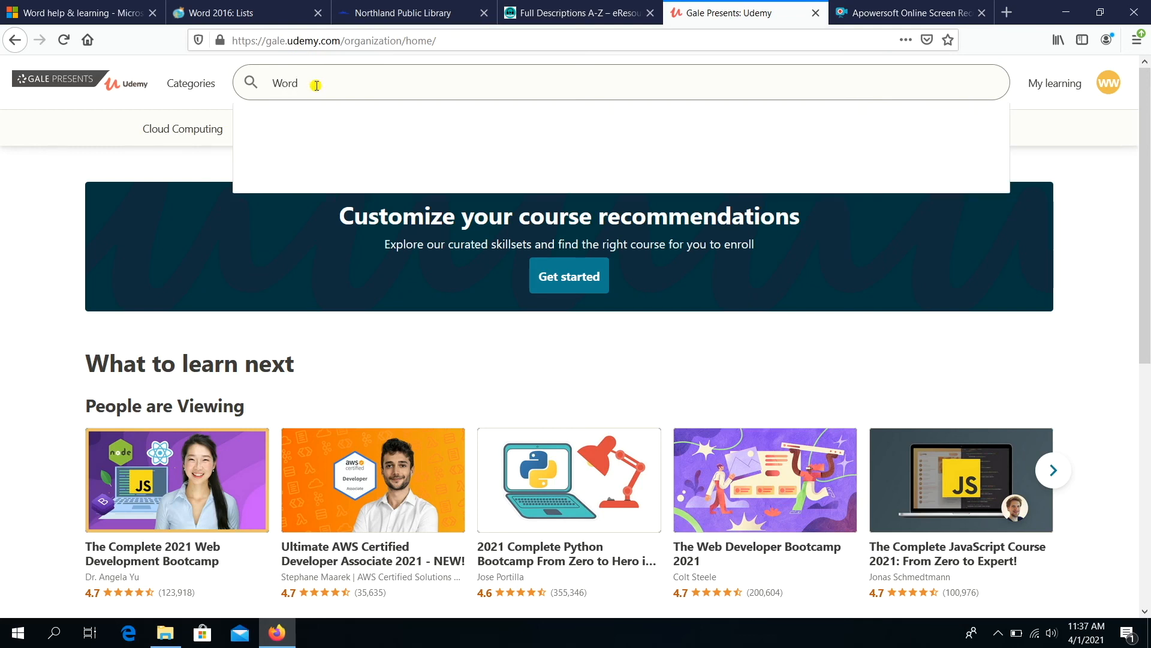
{"action": "key", "text": "Return"}
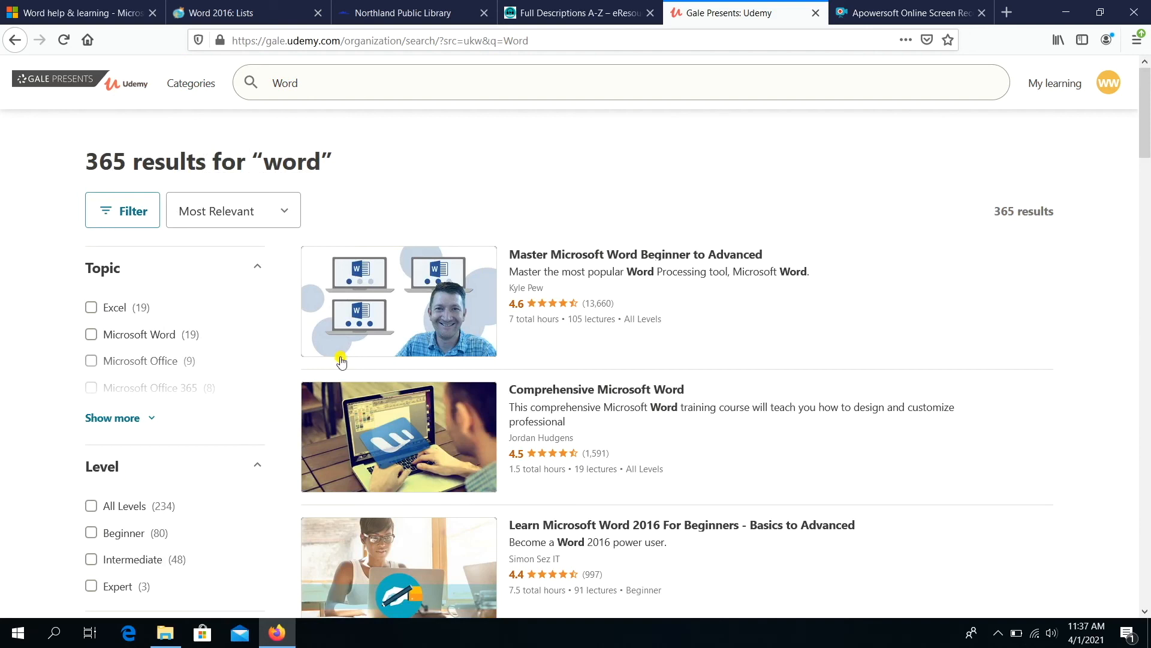
- Open the Master Microsoft Word Beginner to Advanced course page and scroll down it
{"action": "mouse_move", "coordinate": [579, 264]}
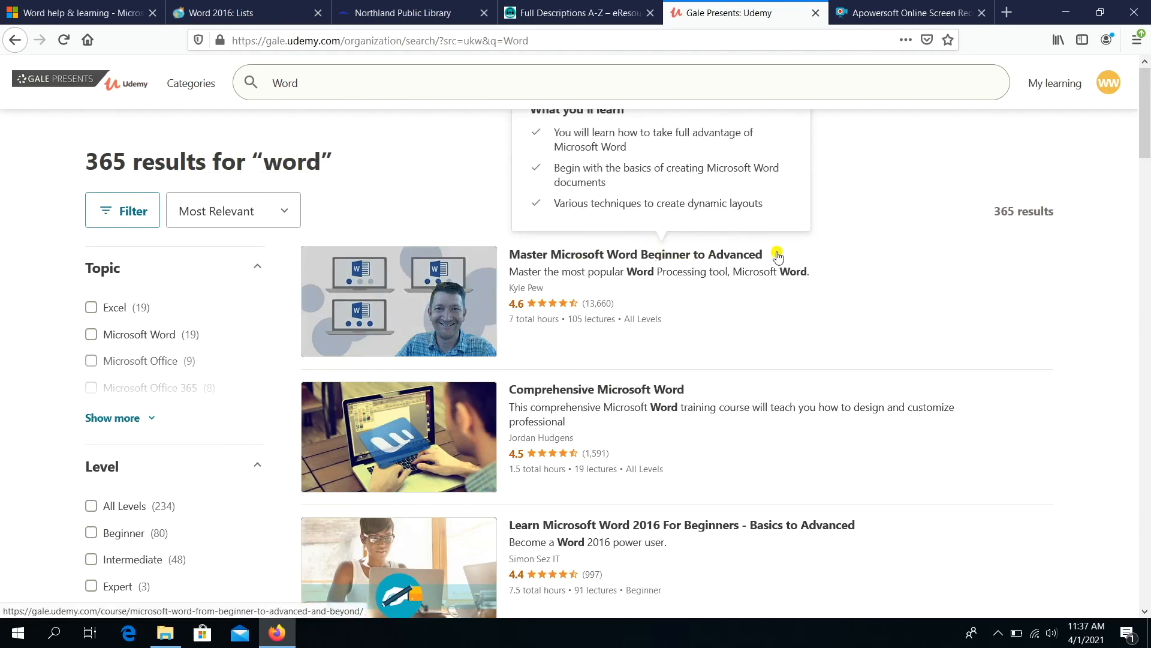
{"action": "left_click", "coordinate": [758, 258]}
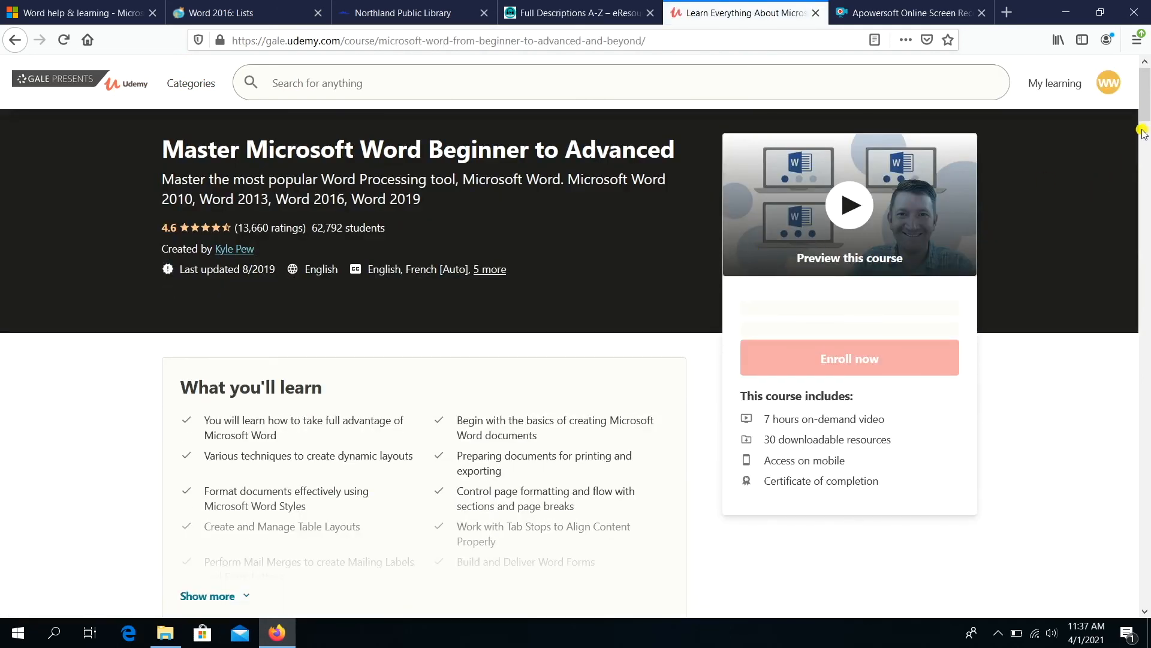
{"action": "left_click_drag", "start_coordinate": [1146, 109], "coordinate": [1147, 282]}
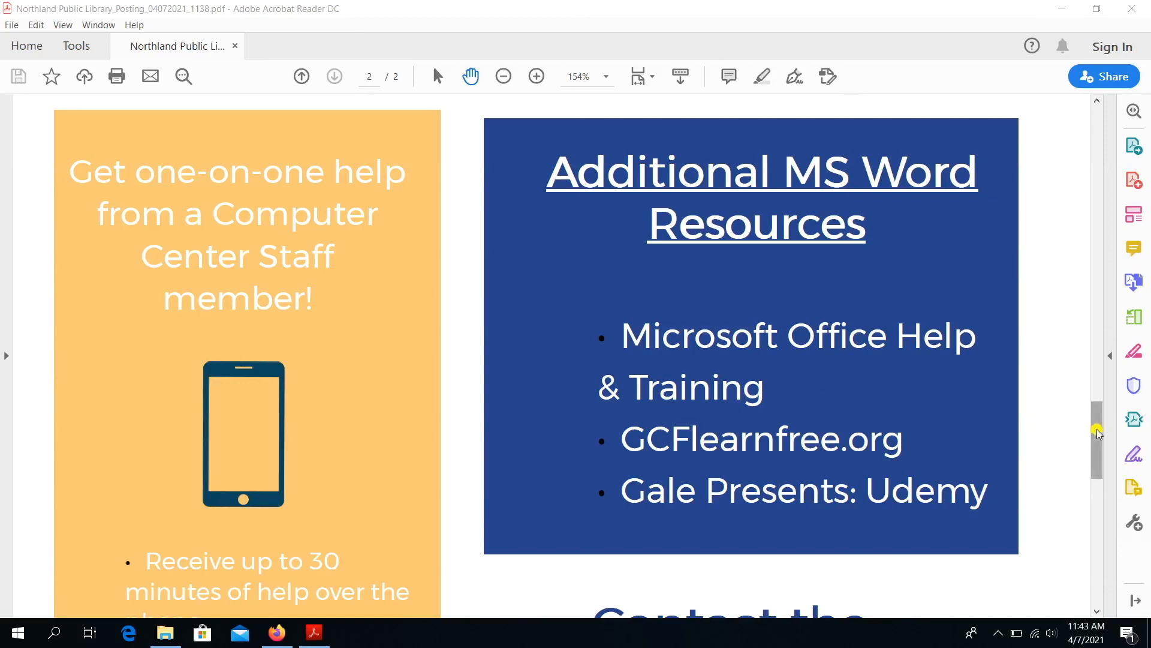
{"action": "left_click_drag", "start_coordinate": [1097, 432], "coordinate": [1090, 513]}
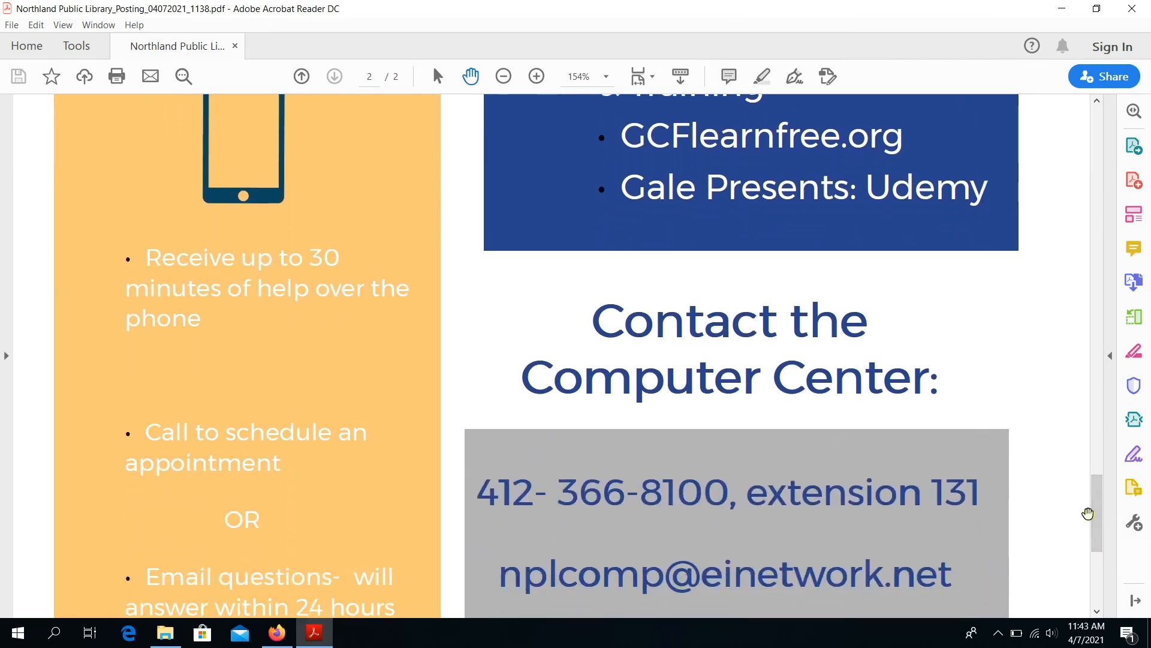